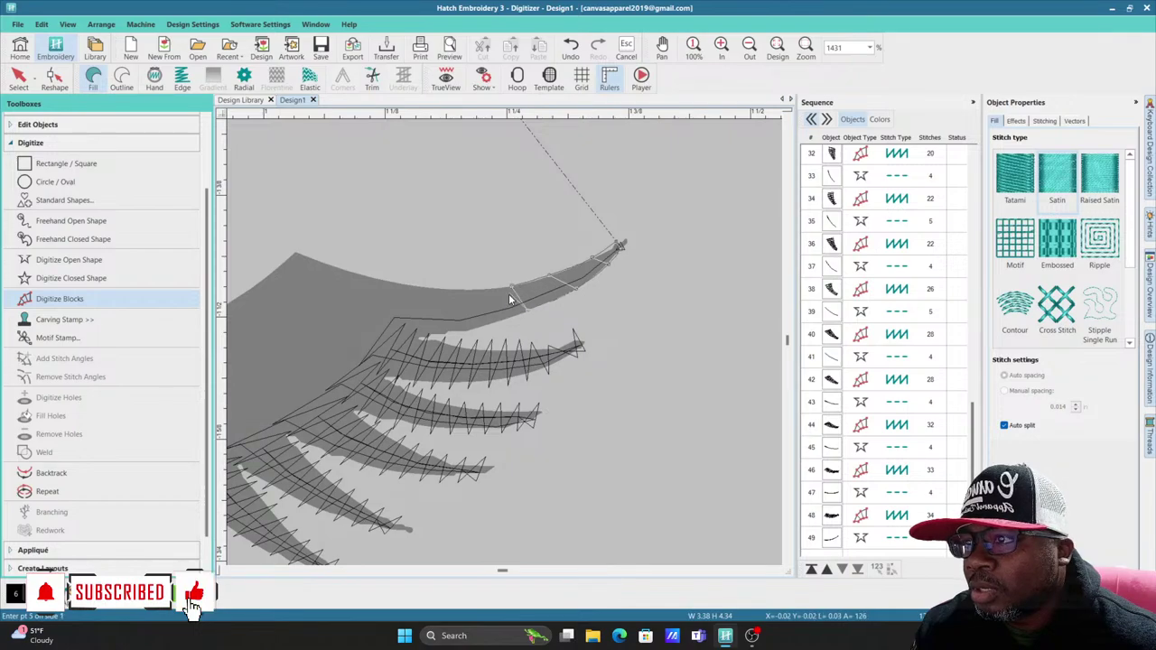
# Step: Finish the satin block of the uppermost lash, carrying its point pairs down to the edge of the eyelid
pyautogui.click(445, 332)
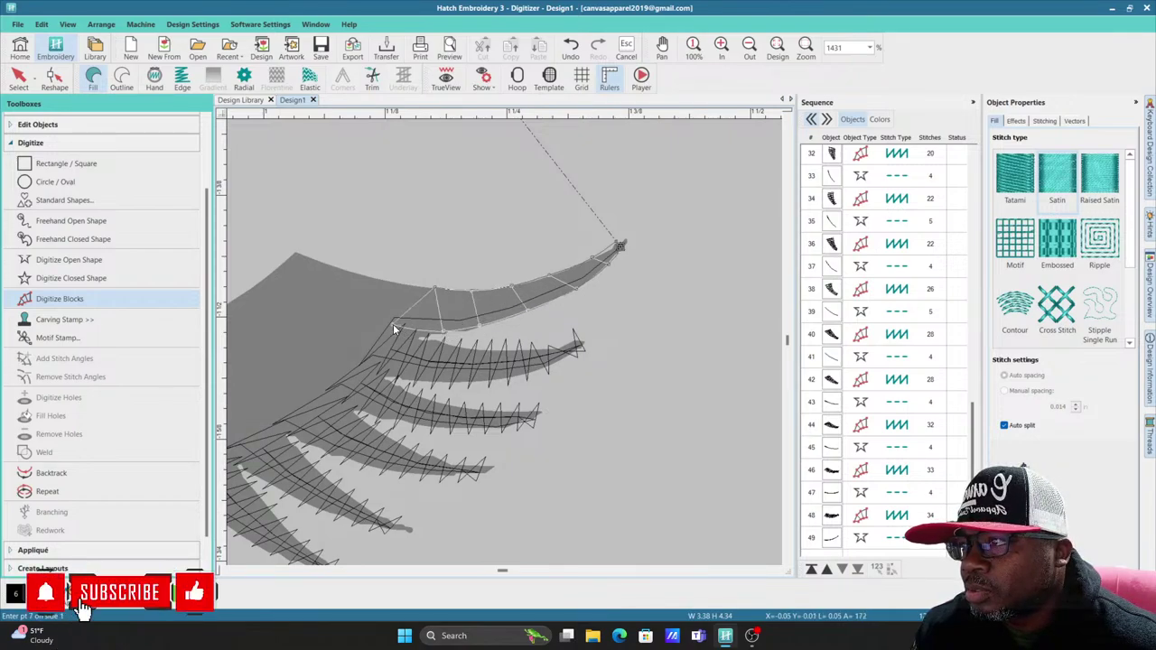
pyautogui.click(395, 291)
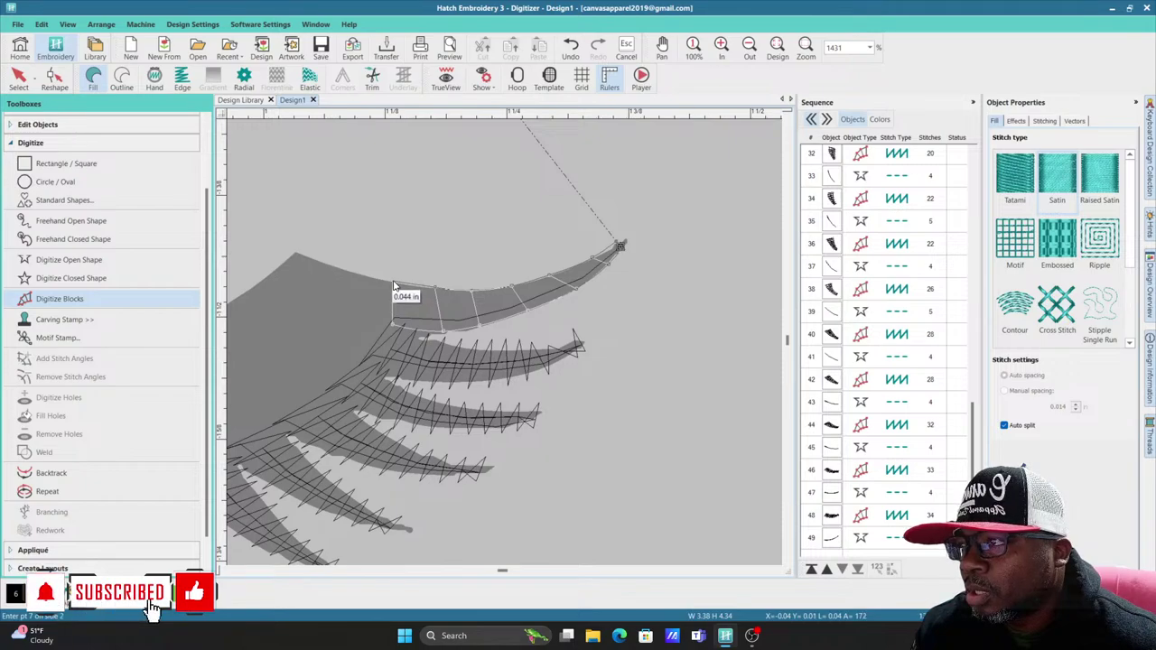
pyautogui.click(393, 287)
pyautogui.press('Return')
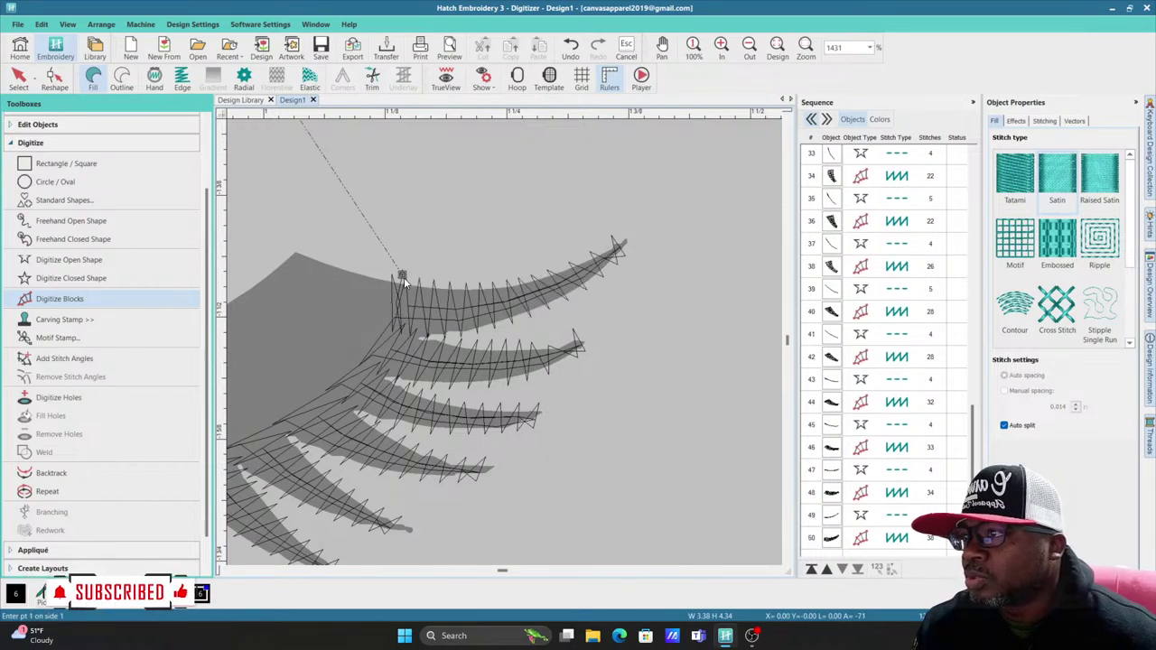
# Step: Digitize a single-run open shape along the eyelid's upper edge, from the uppermost lash's base to the lid's peak
pyautogui.click(95, 260)
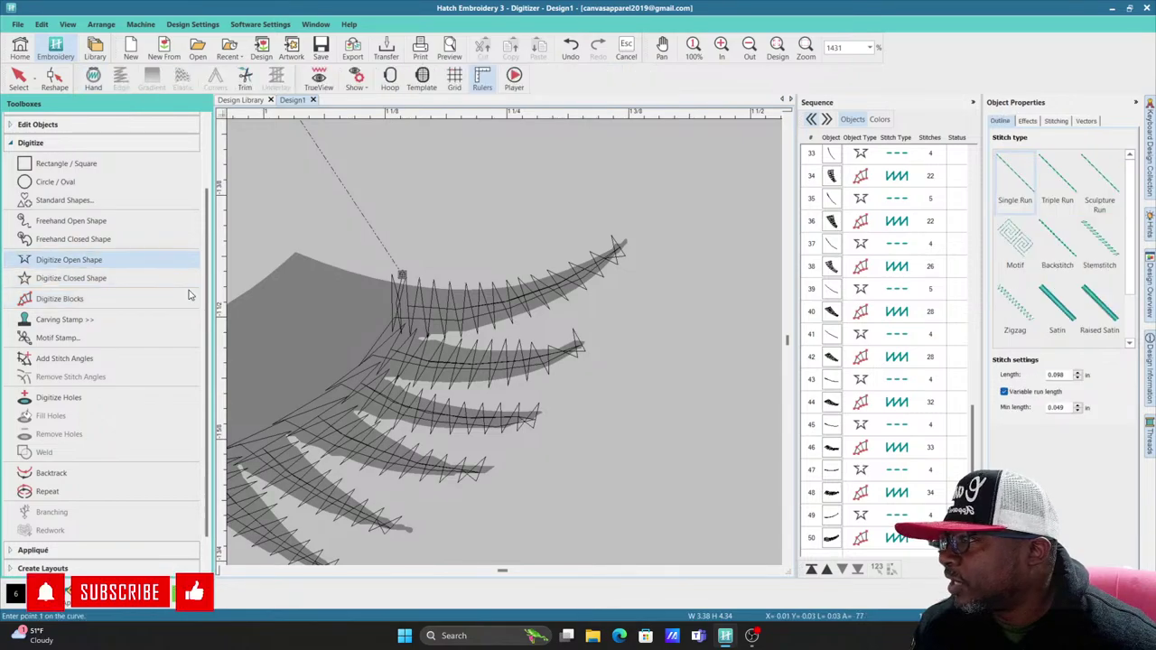
pyautogui.click(402, 274)
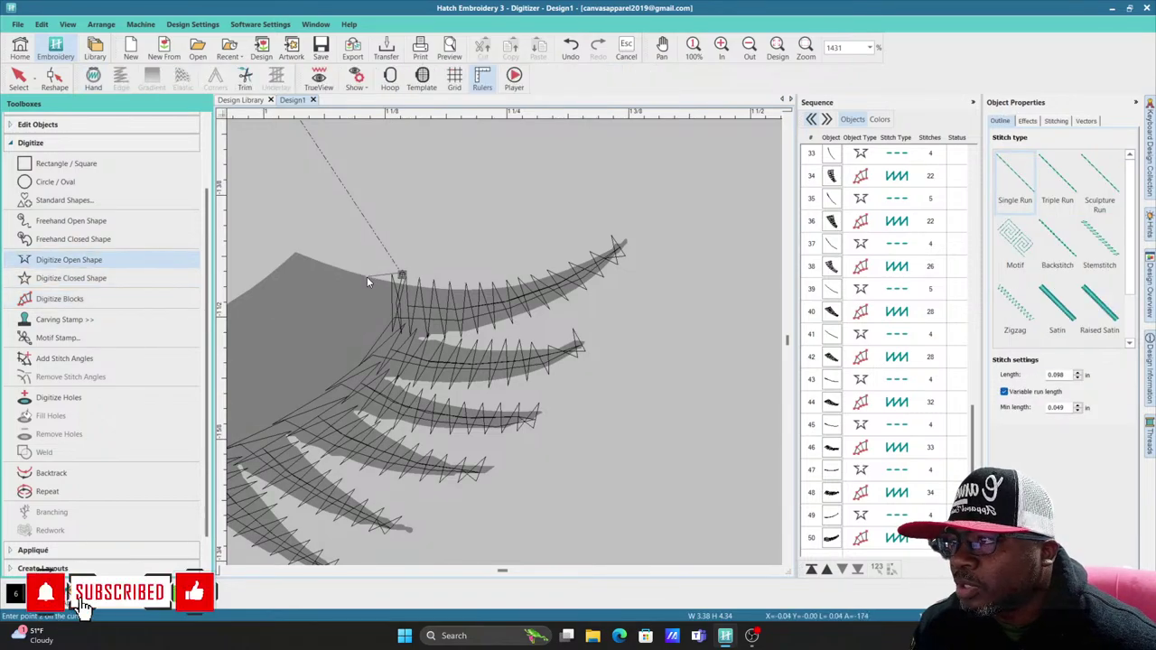
pyautogui.click(295, 252)
pyautogui.press('Return')
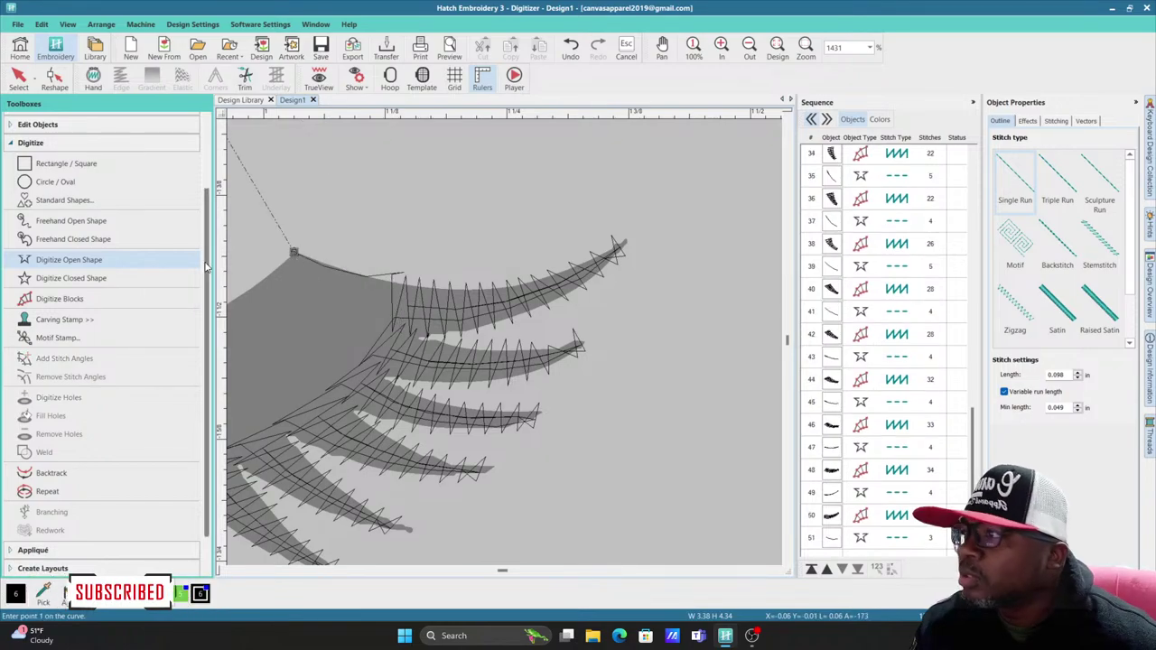
# Step: Digitize the eyelid band as one satin block, placing point pairs across it from the peak to the inner tip
pyautogui.click(42, 298)
pyautogui.click(293, 251)
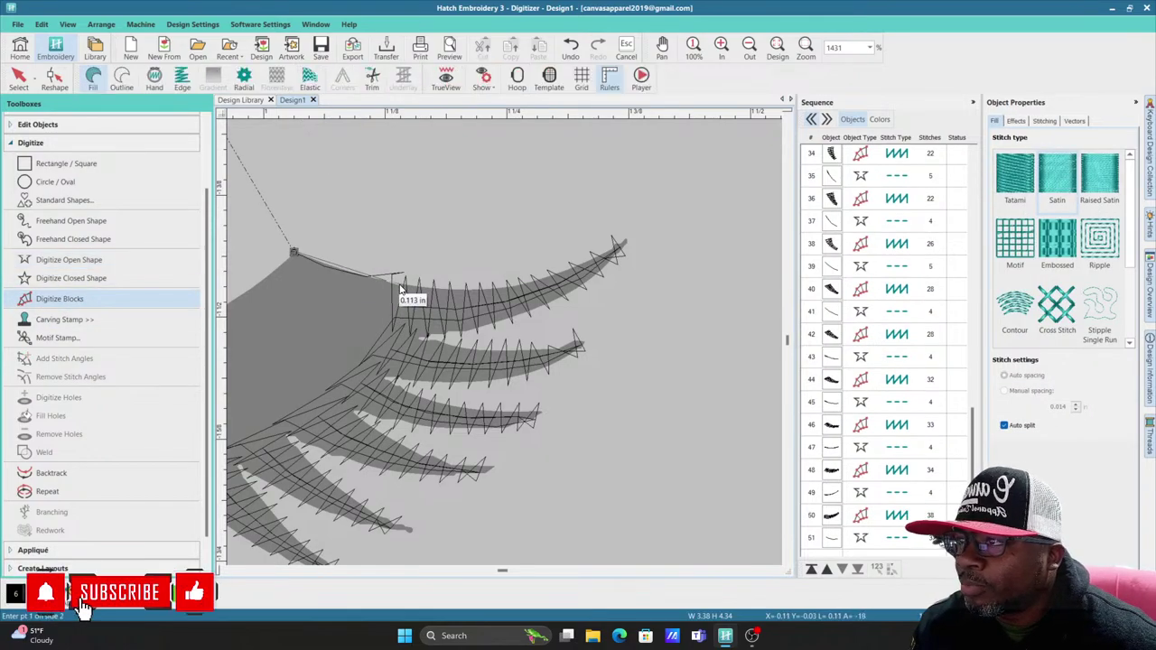
pyautogui.press('c')
pyautogui.click(373, 322)
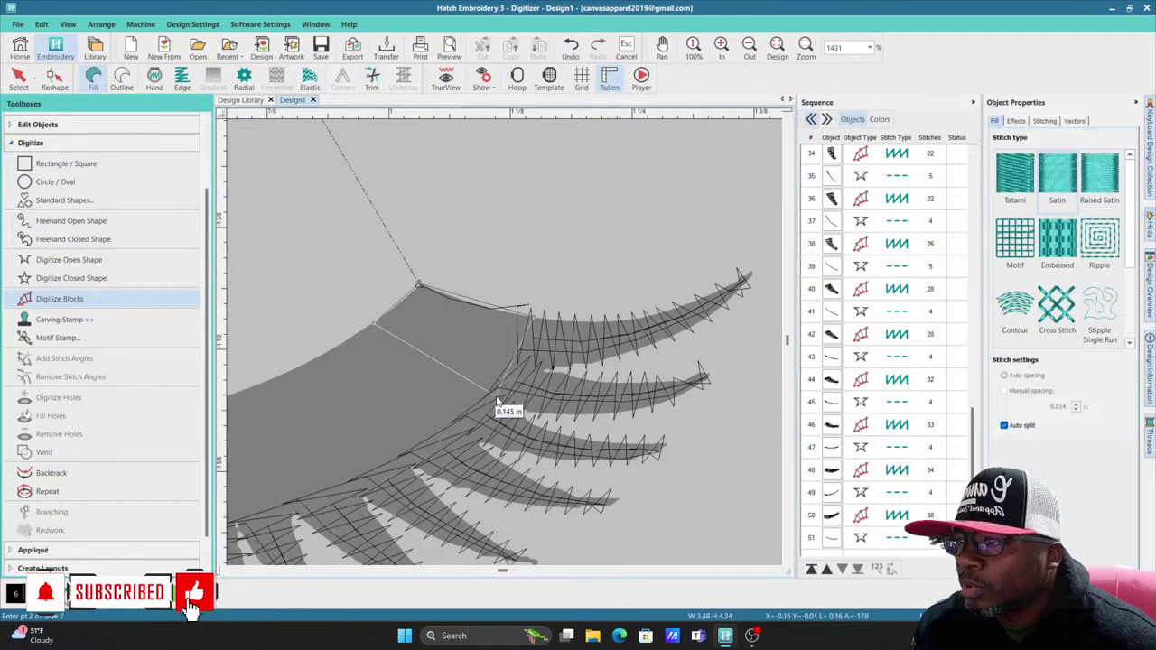
pyautogui.click(497, 399)
pyautogui.click(267, 381)
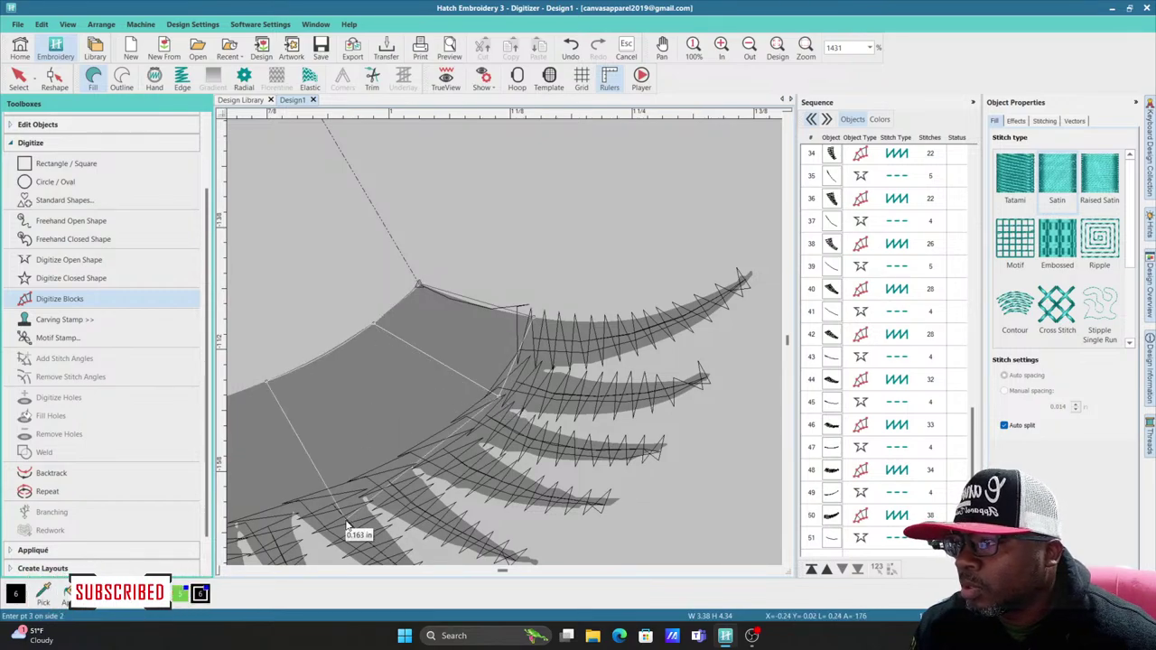
pyautogui.click(342, 502)
pyautogui.press('c')
pyautogui.click(391, 330)
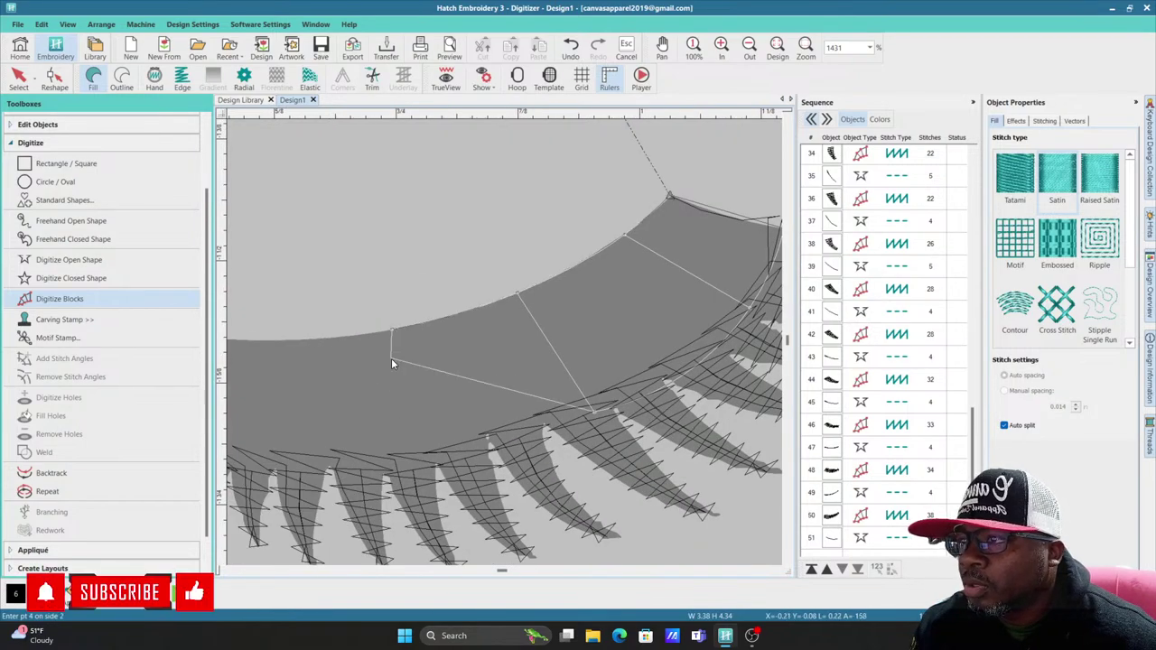
pyautogui.click(424, 454)
pyautogui.click(259, 342)
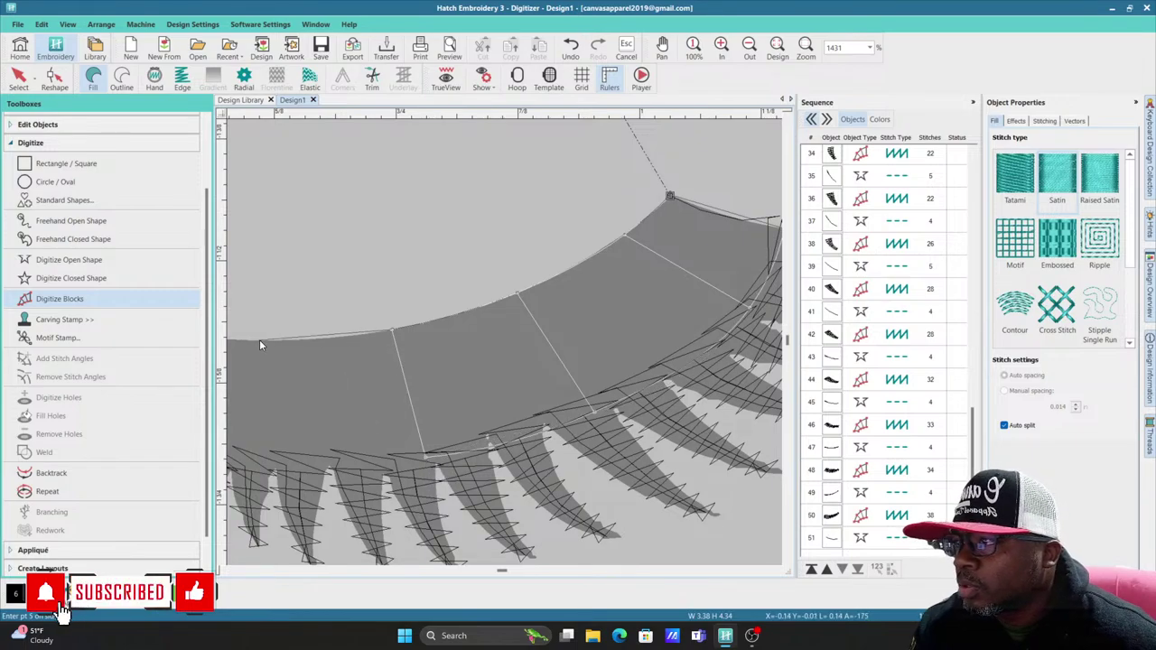
pyautogui.click(380, 460)
pyautogui.press('c')
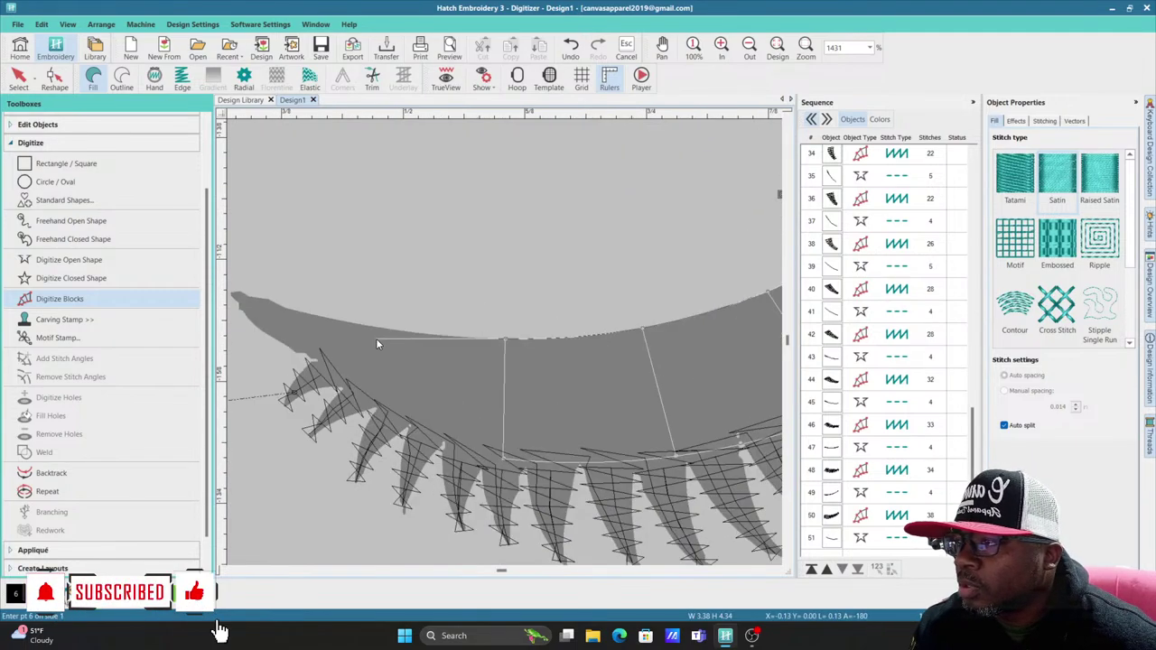
pyautogui.click(375, 327)
pyautogui.click(362, 397)
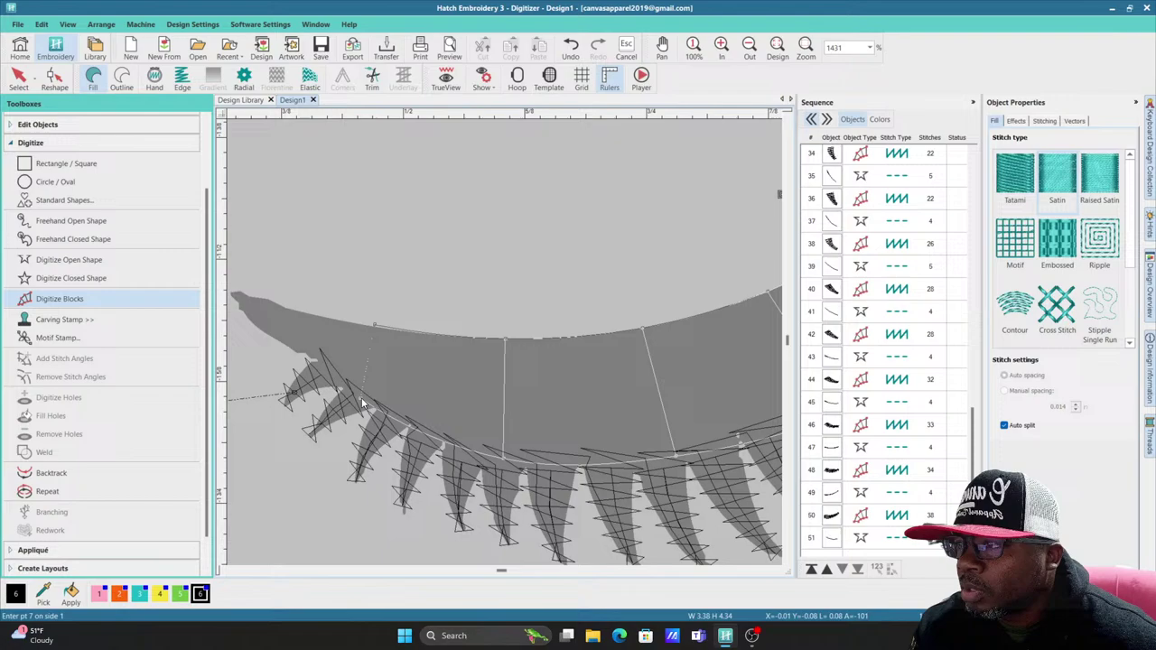
pyautogui.click(285, 311)
pyautogui.press('c')
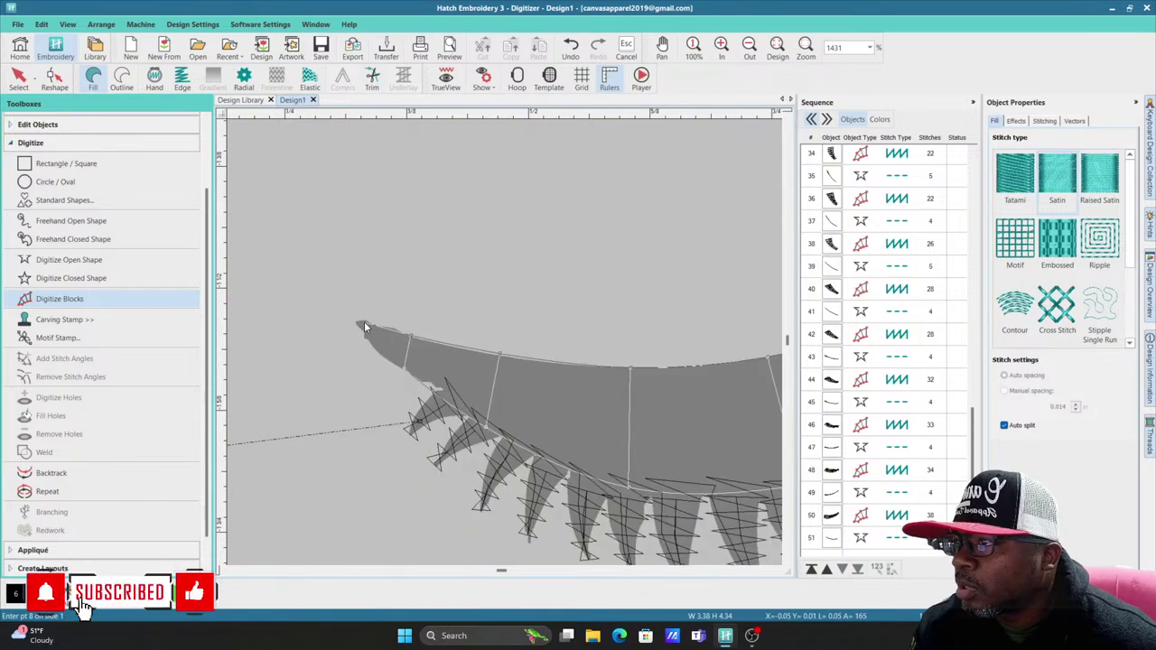
pyautogui.click(359, 327)
pyautogui.press('Return')
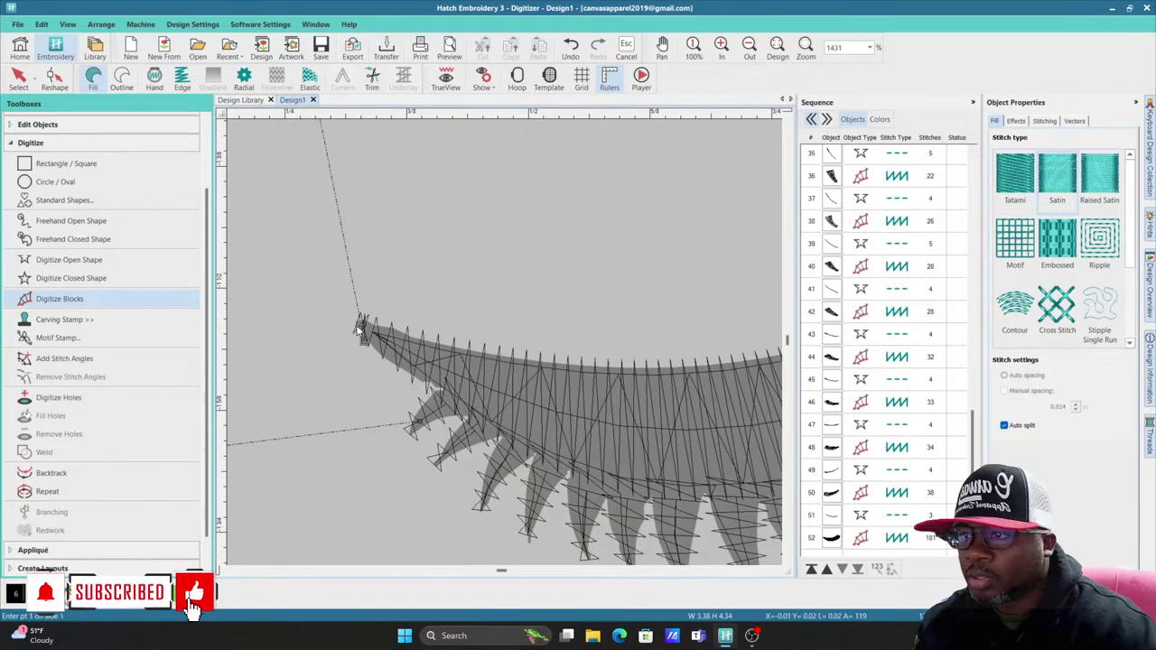
# Step: Turn on TrueView and compare the block-digitized right eyelash with the auto-filled left one
pyautogui.press('t')
pyautogui.scroll(-2, 504, 347)
pyautogui.scroll(5, 504, 344)
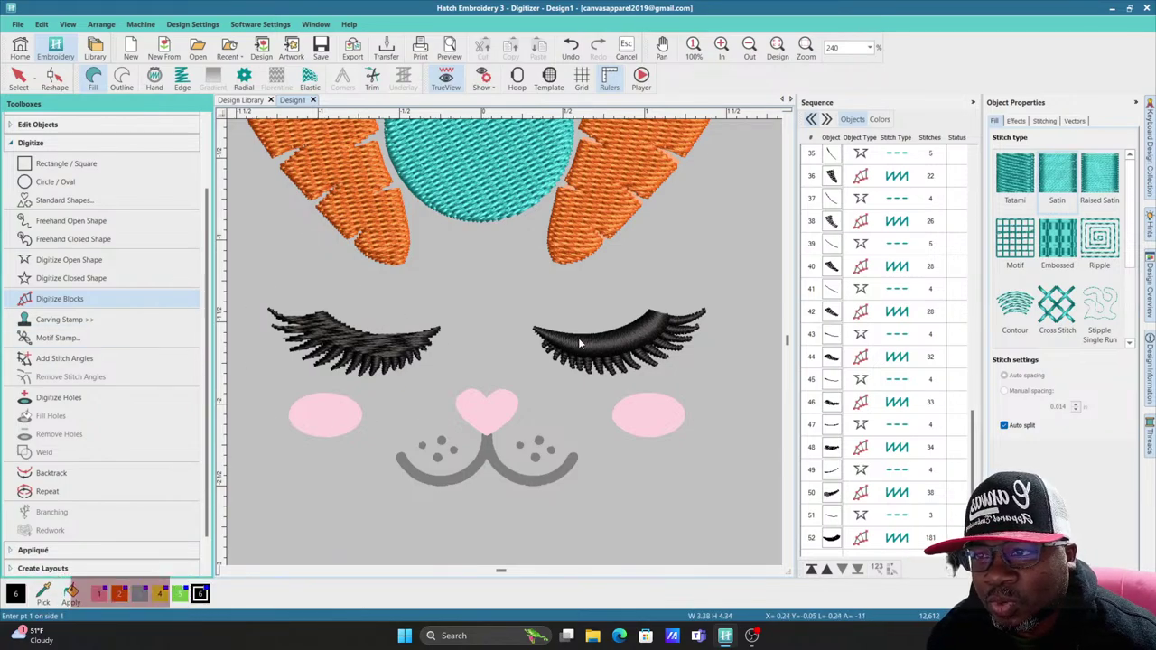
pyautogui.scroll(8, 847, 289)
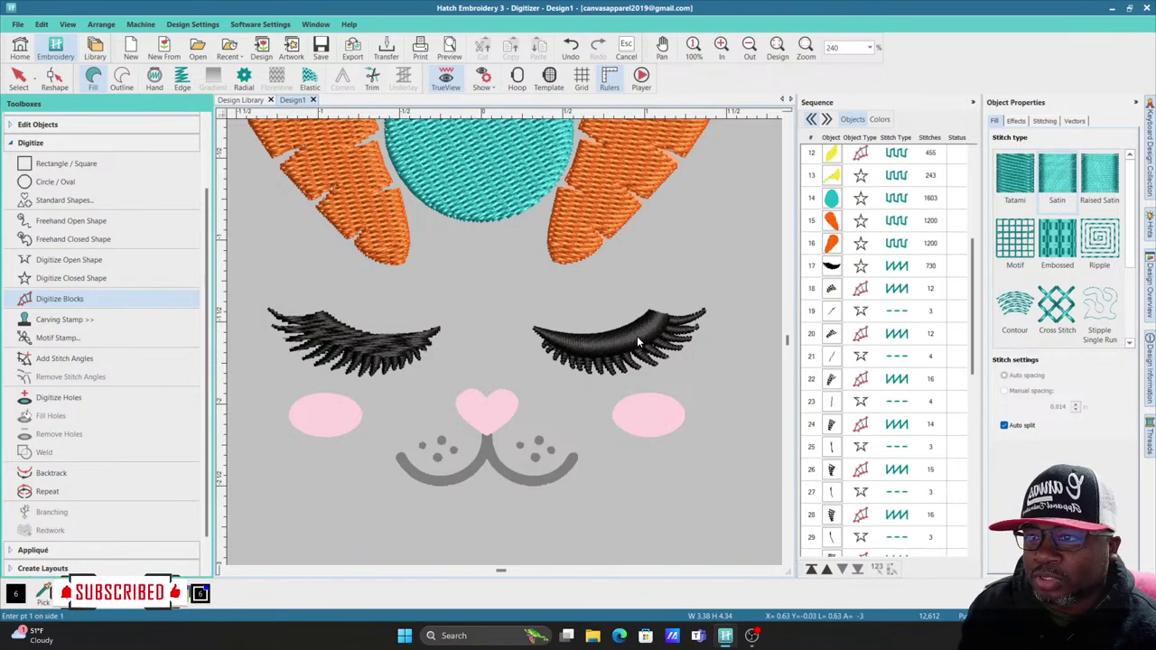
pyautogui.press('Escape')
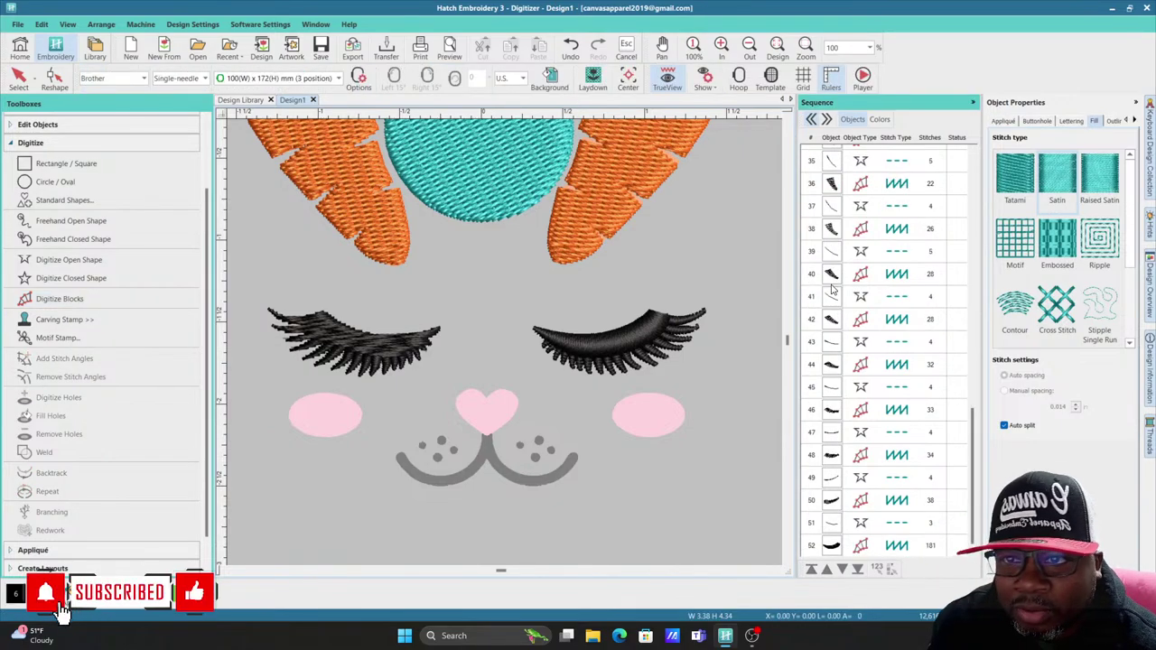
# Step: Select every object of the right eyelash in the sequence, numbers 18 to 52
pyautogui.scroll(9, 831, 275)
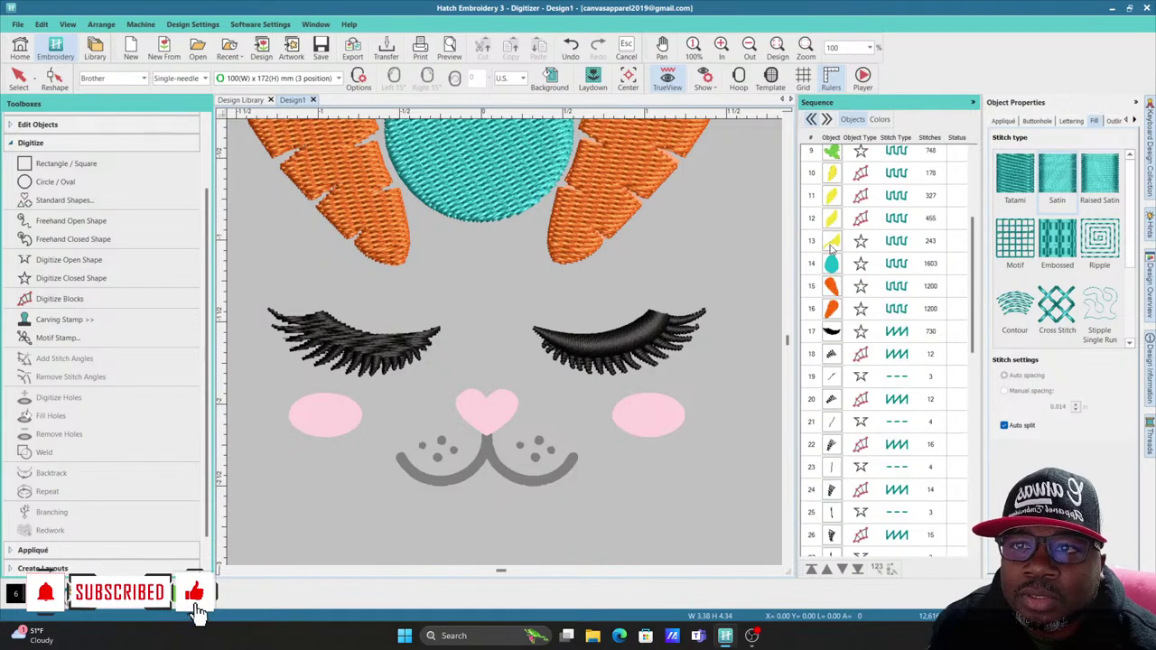
pyautogui.click(835, 357)
pyautogui.scroll(-9, 831, 406)
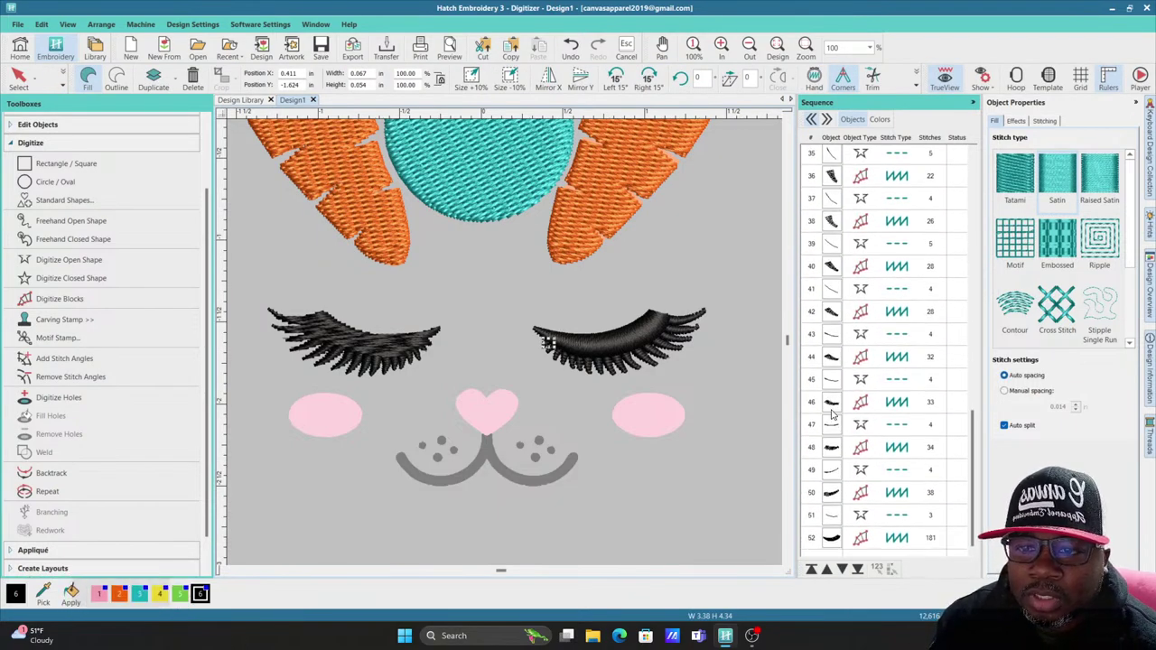
pyautogui.keyDown('shift'); pyautogui.click(823, 537); pyautogui.keyUp('shift')
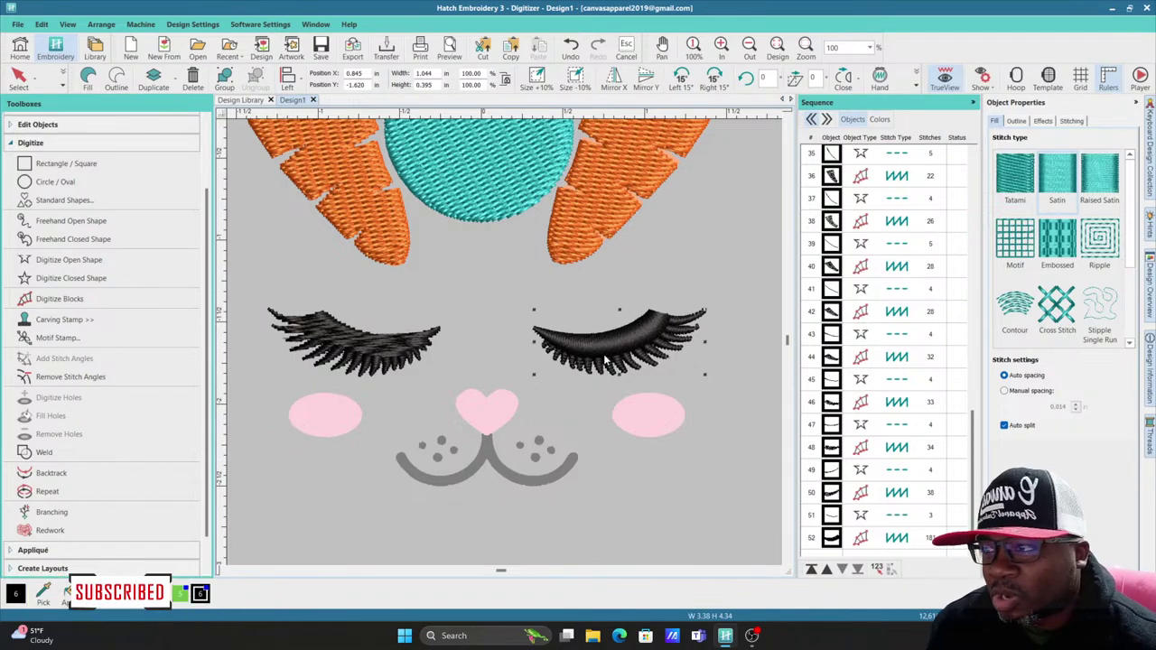
pyautogui.scroll(6, 828, 346)
pyautogui.scroll(4, 828, 347)
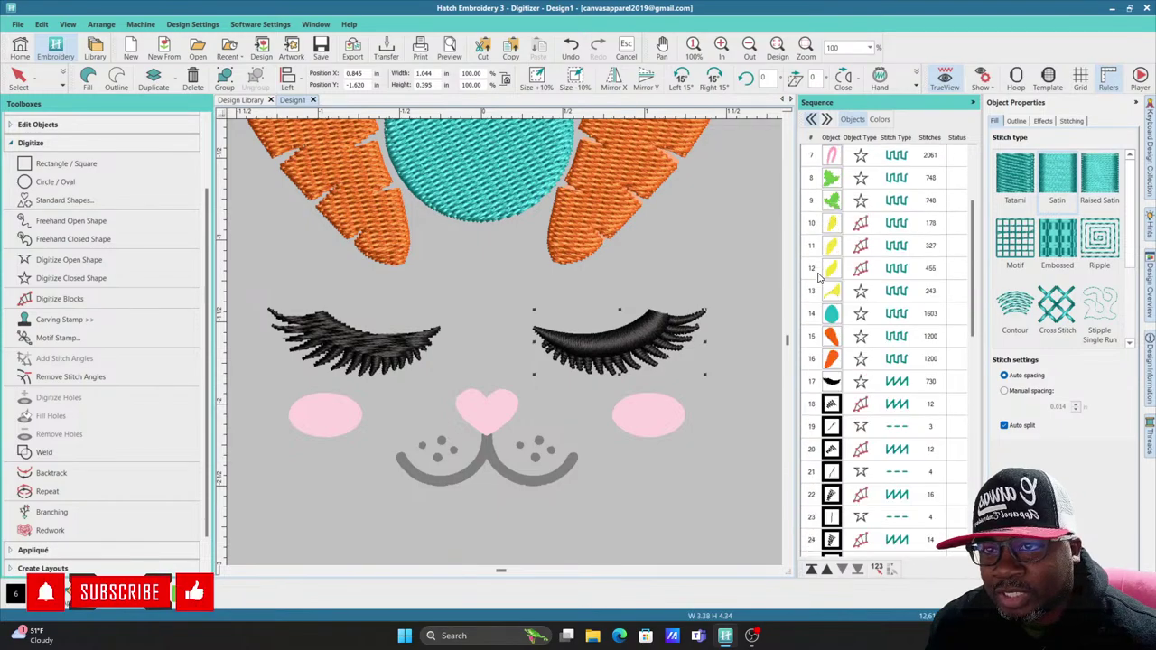
pyautogui.scroll(-2, 828, 347)
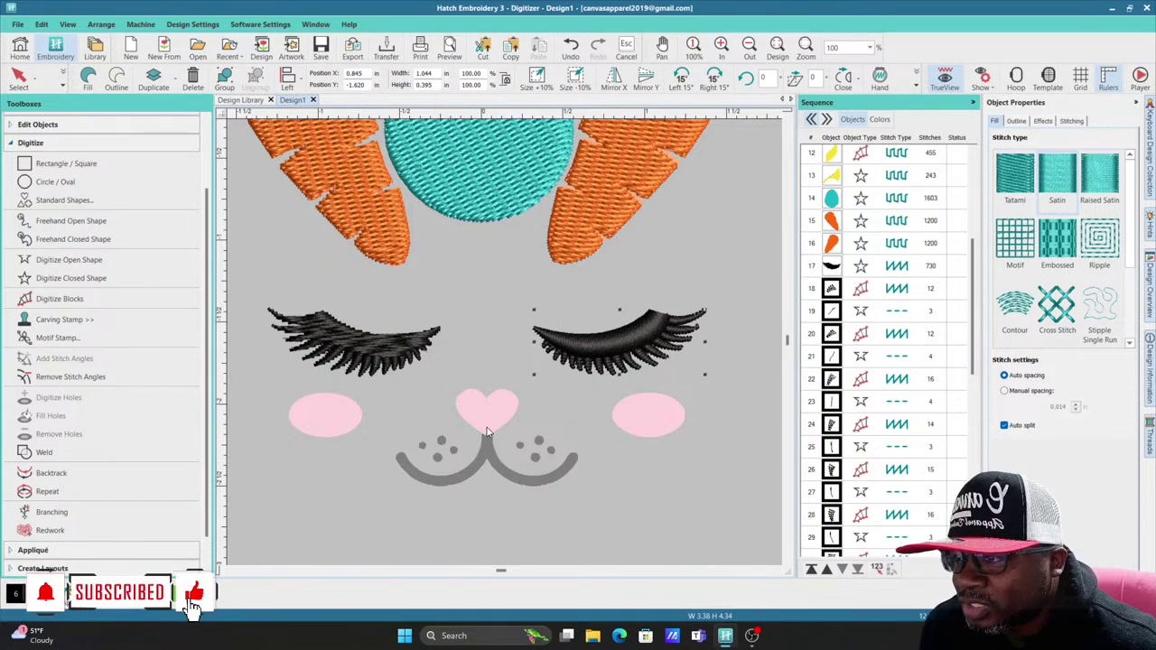
# Step: Delete the old single-object satin eyelash on the face's left side
pyautogui.click(403, 350)
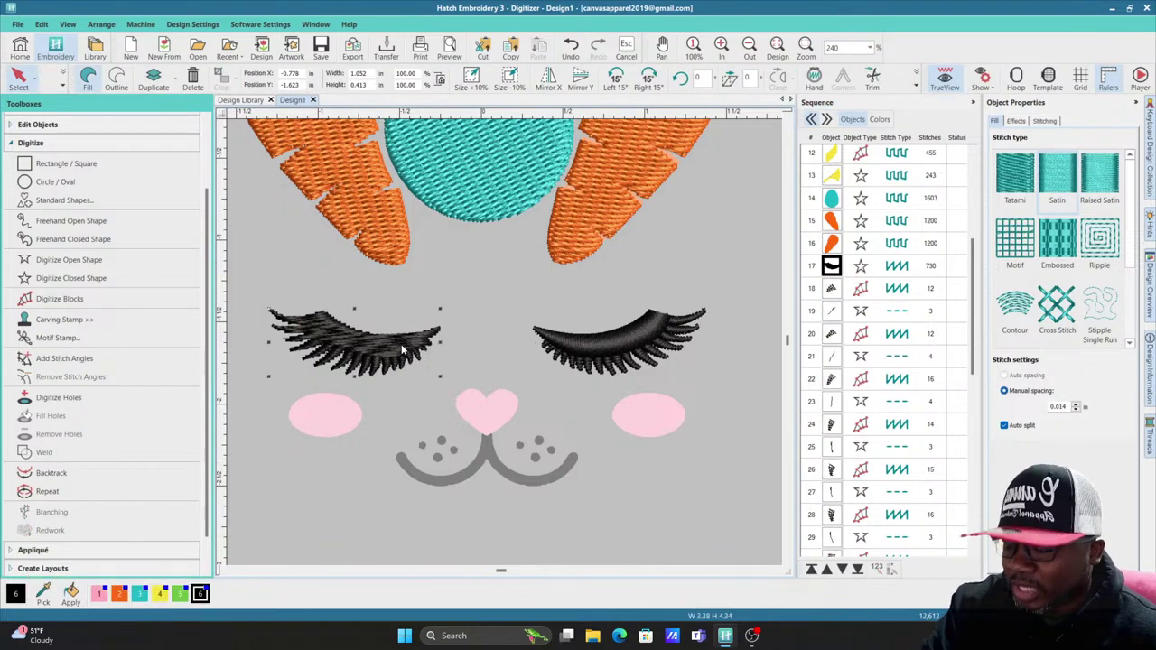
pyautogui.press('Delete')
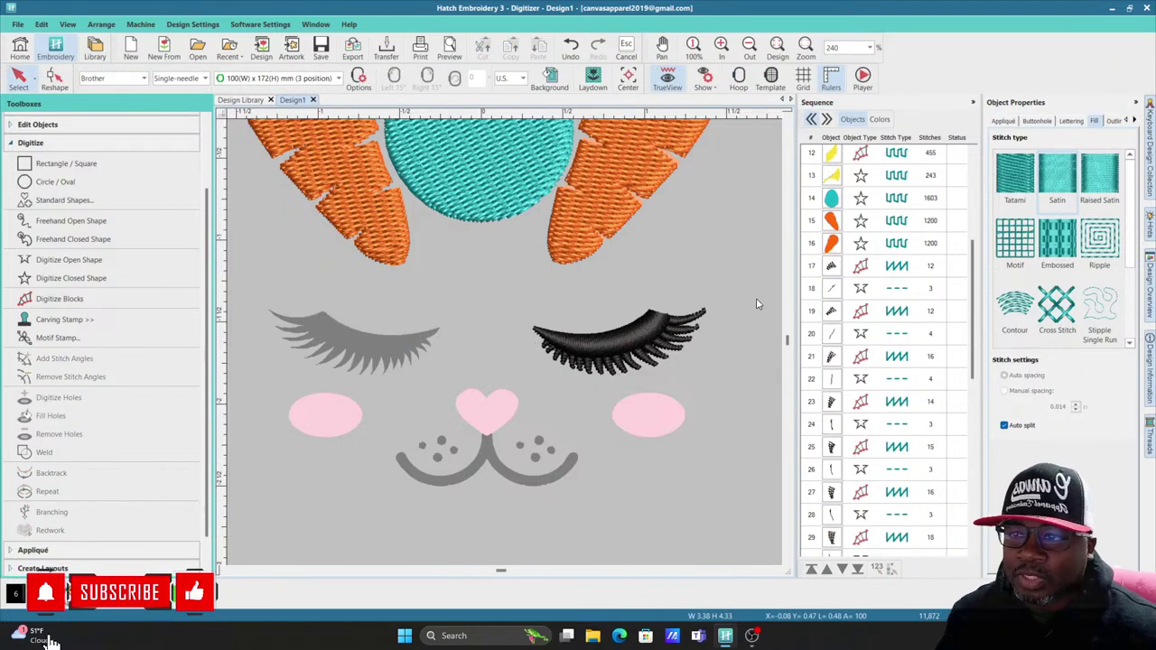
# Step: Copy all the right eyelash objects, numbers 17 to 51, and place the copy near the left eyelash artwork
pyautogui.click(827, 269)
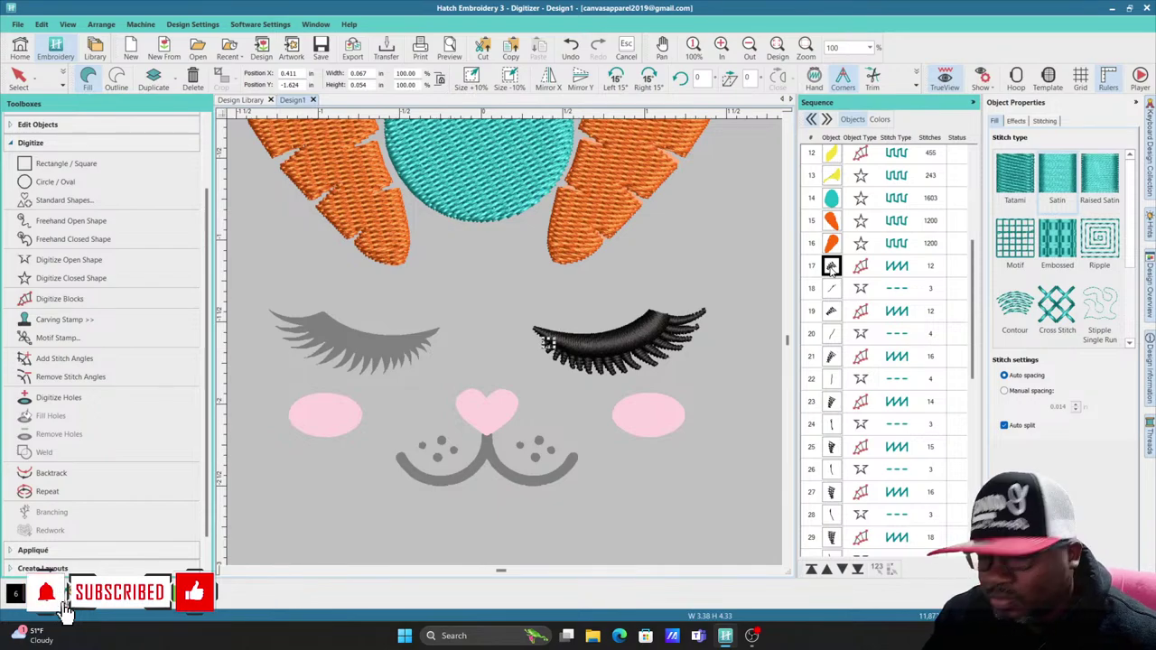
pyautogui.scroll(-1, 829, 274)
pyautogui.scroll(-7, 829, 275)
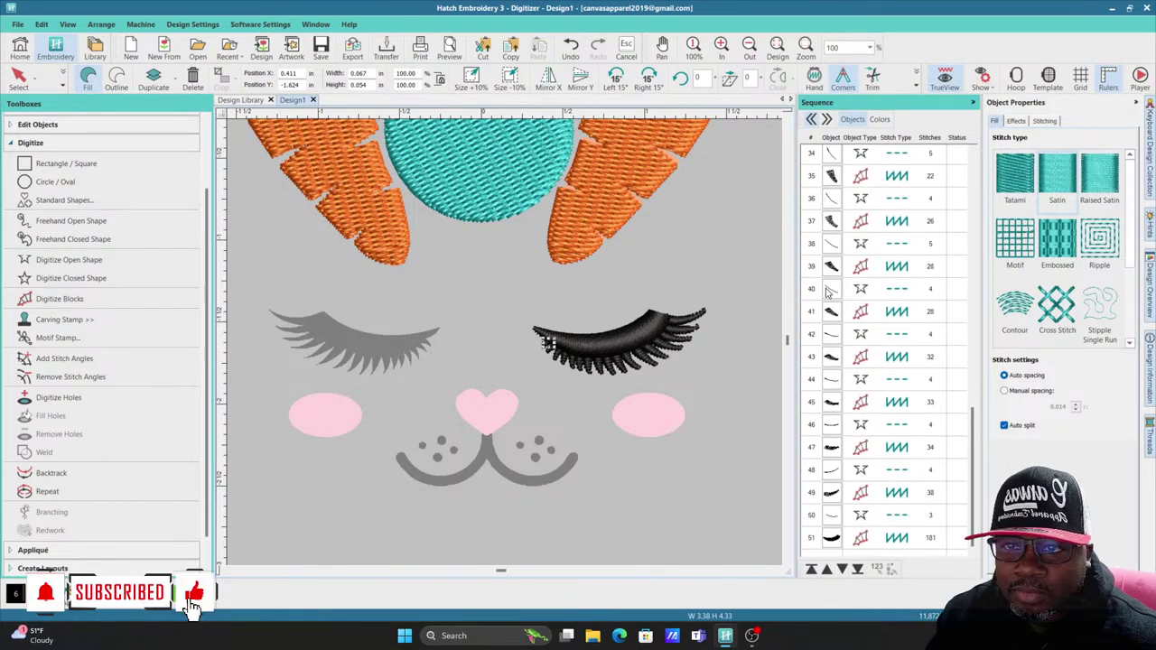
pyautogui.keyDown('shift'); pyautogui.click(831, 539); pyautogui.keyUp('shift')
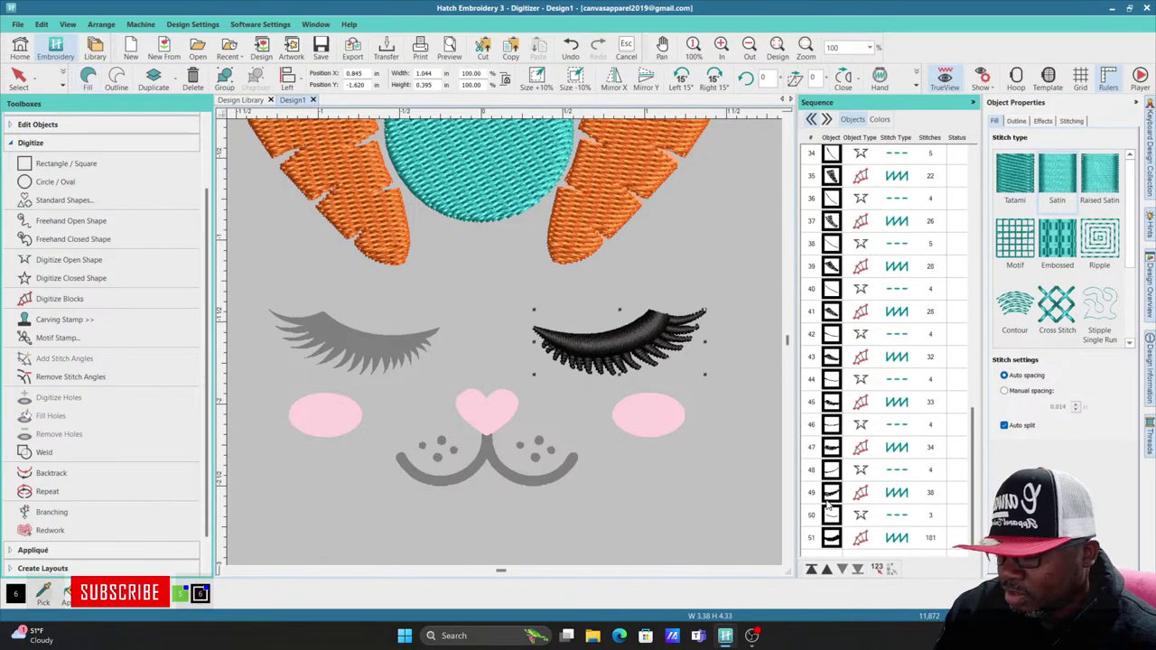
pyautogui.scroll(-12, 826, 505)
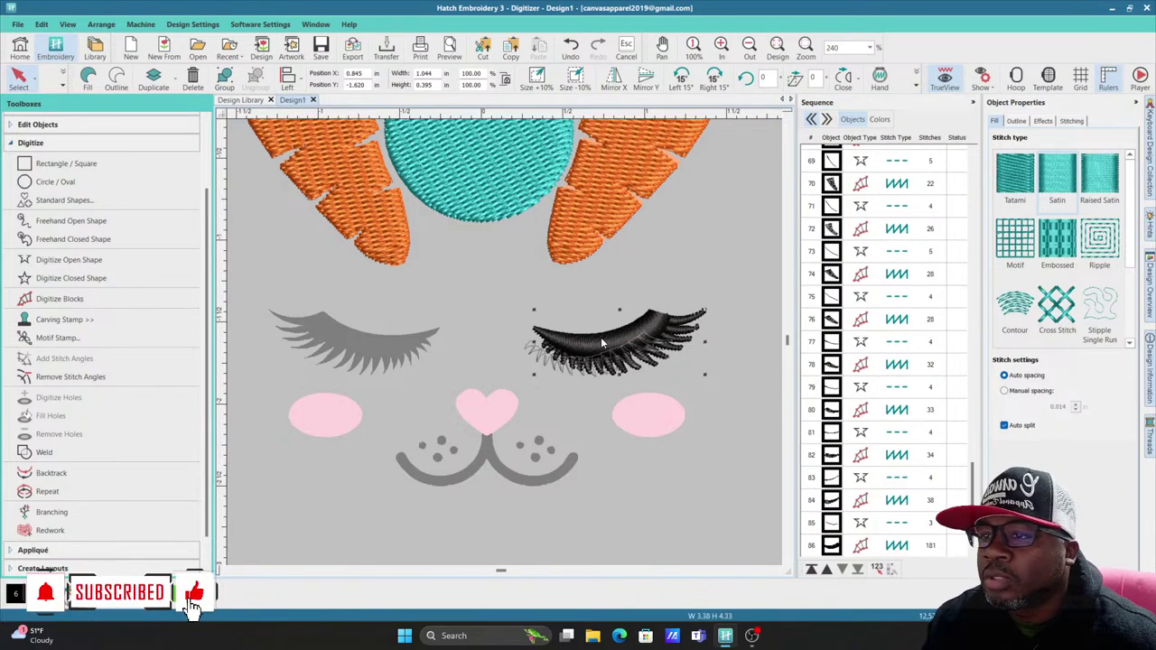
pyautogui.hotkey('ctrl', 'v')
pyautogui.click(388, 362)
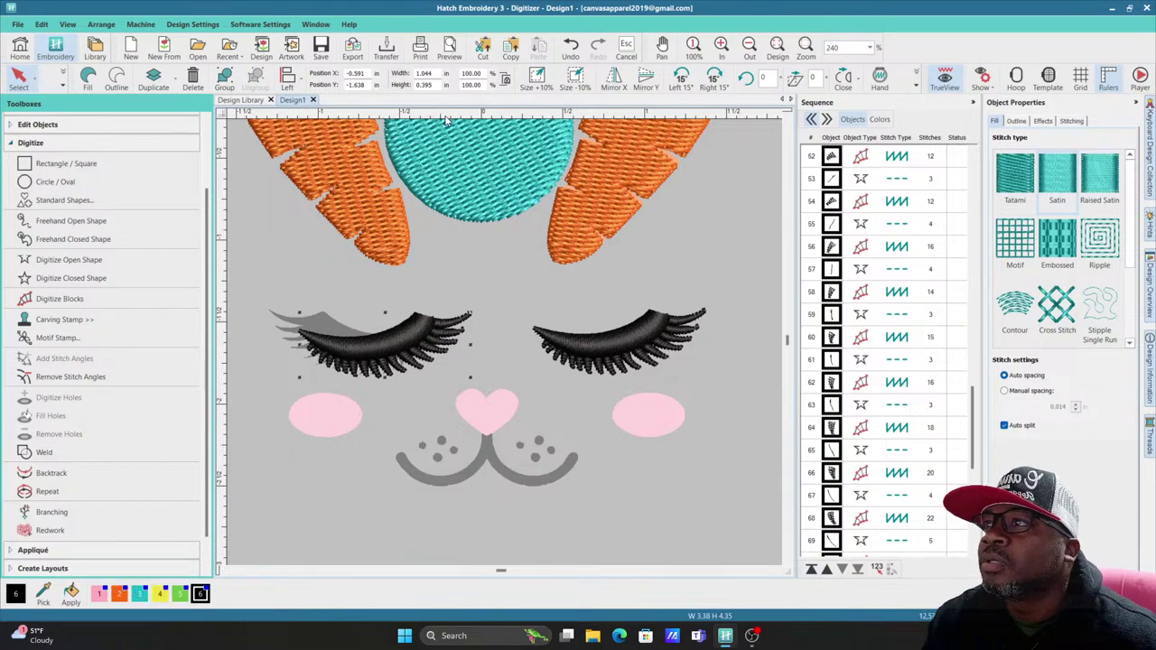
# Step: Mirror the copied eyelash horizontally and align it over the left eyelash artwork
pyautogui.click(613, 80)
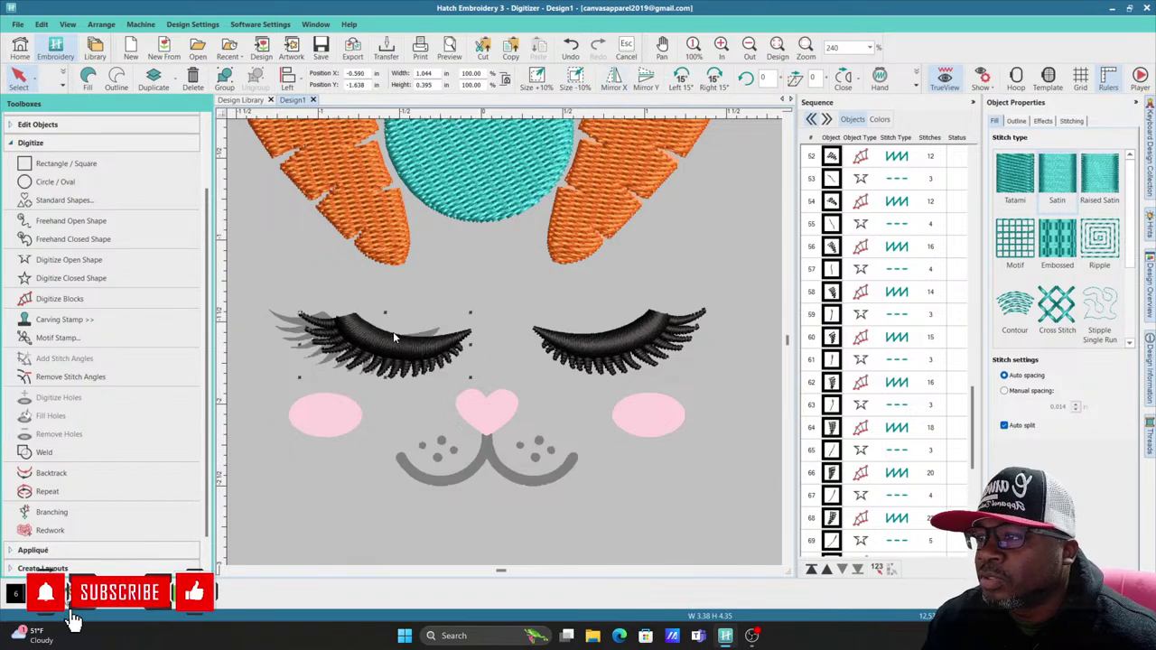
pyautogui.moveTo(391, 340); pyautogui.dragTo(362, 345)
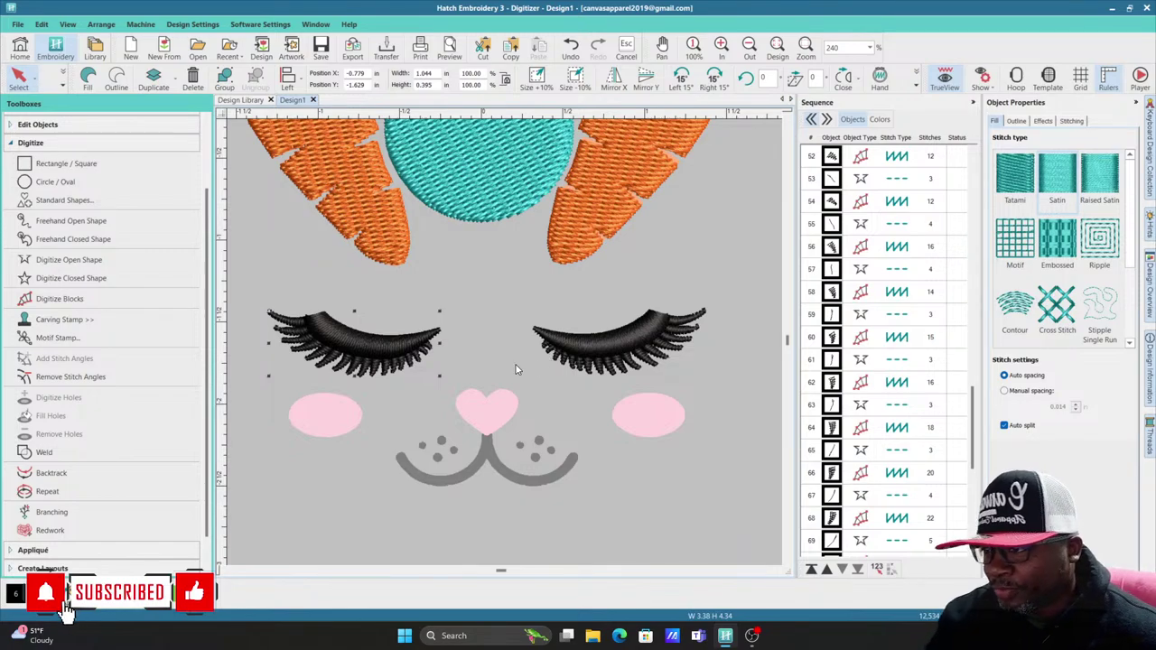
# Step: Trace the right half of the mouth artwork with a closed satin shape, from below the nose around the outer tip and back along the lower edge
pyautogui.scroll(1, 506, 352)
pyautogui.scroll(1, 532, 379)
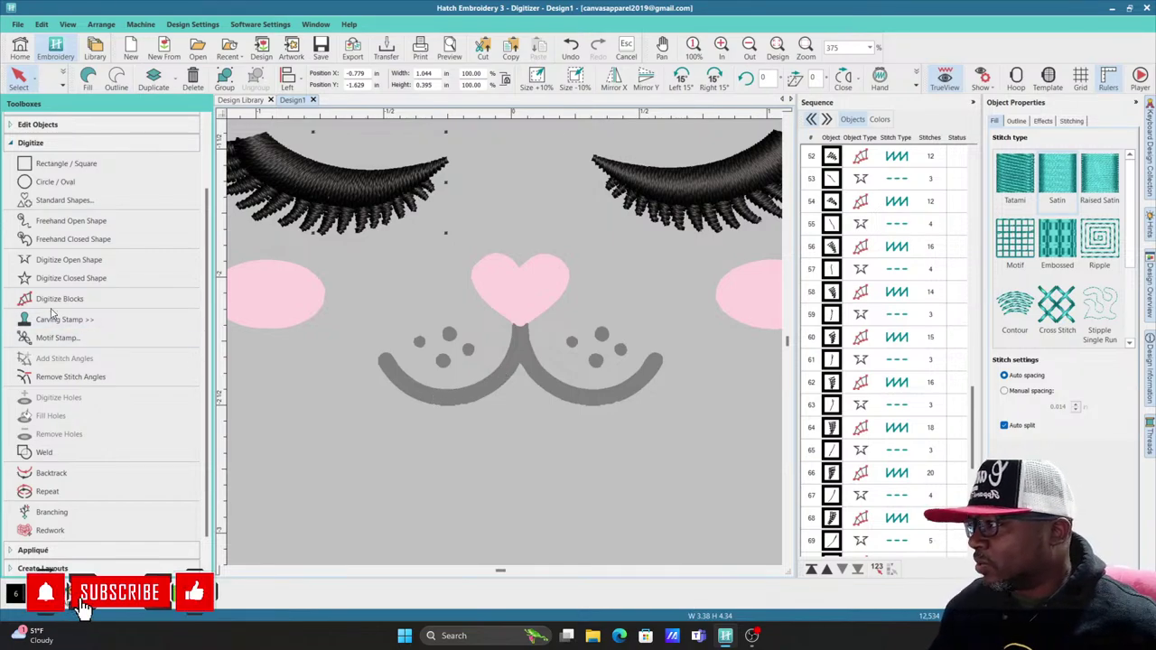
pyautogui.click(56, 279)
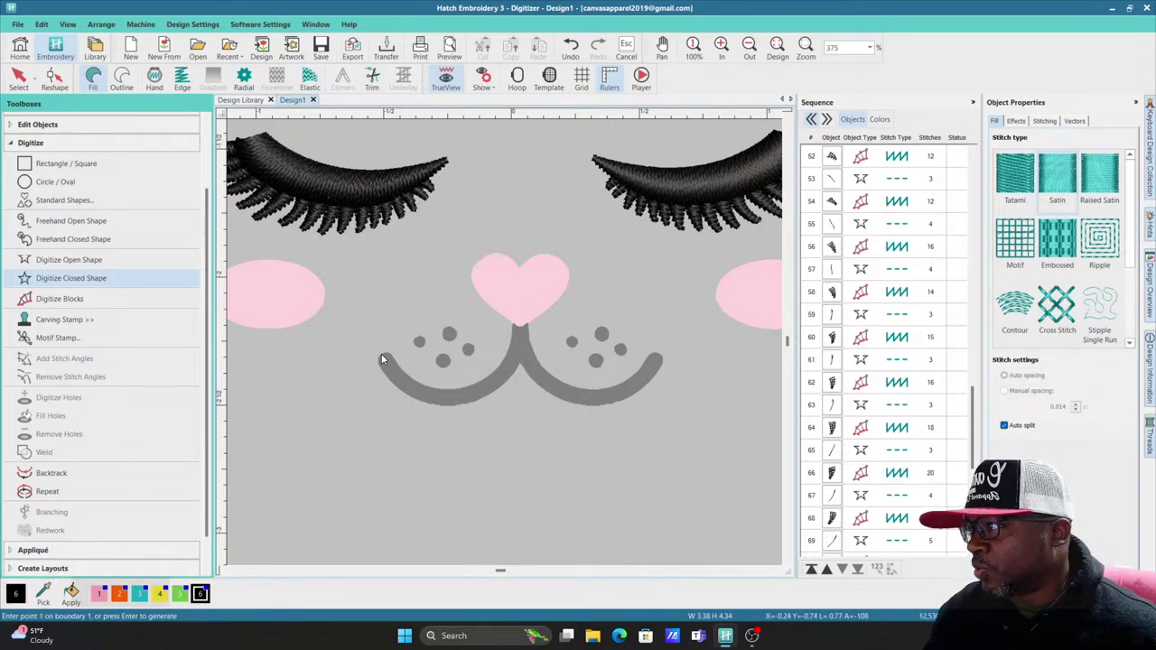
pyautogui.click(521, 324)
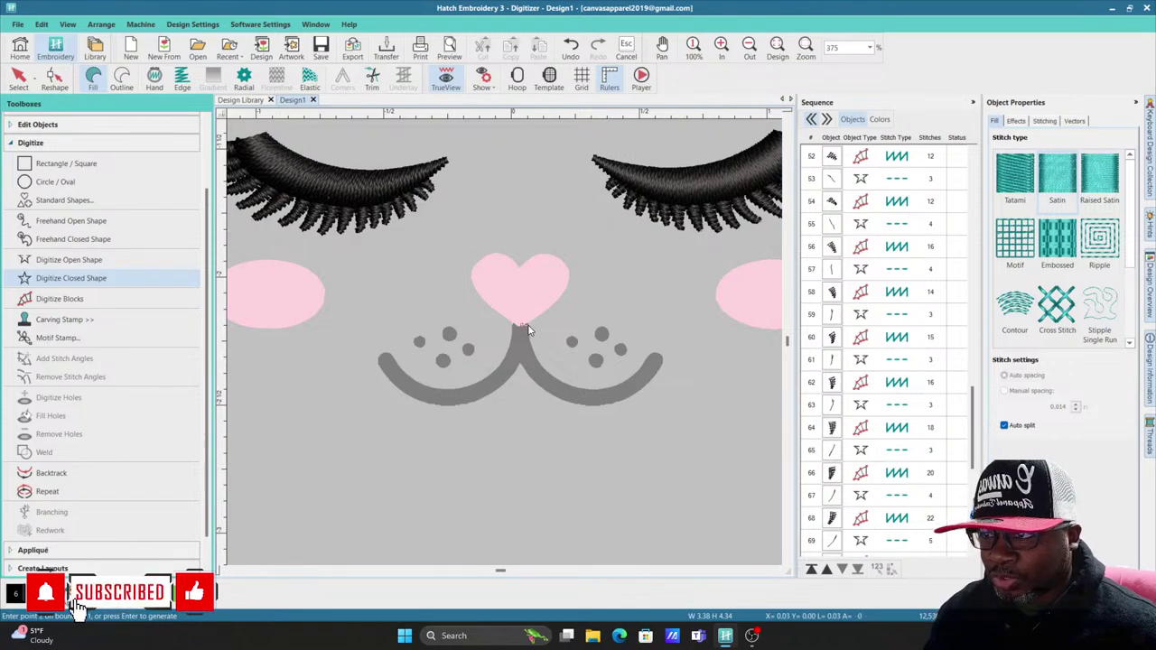
pyautogui.click(570, 386)
pyautogui.click(629, 375)
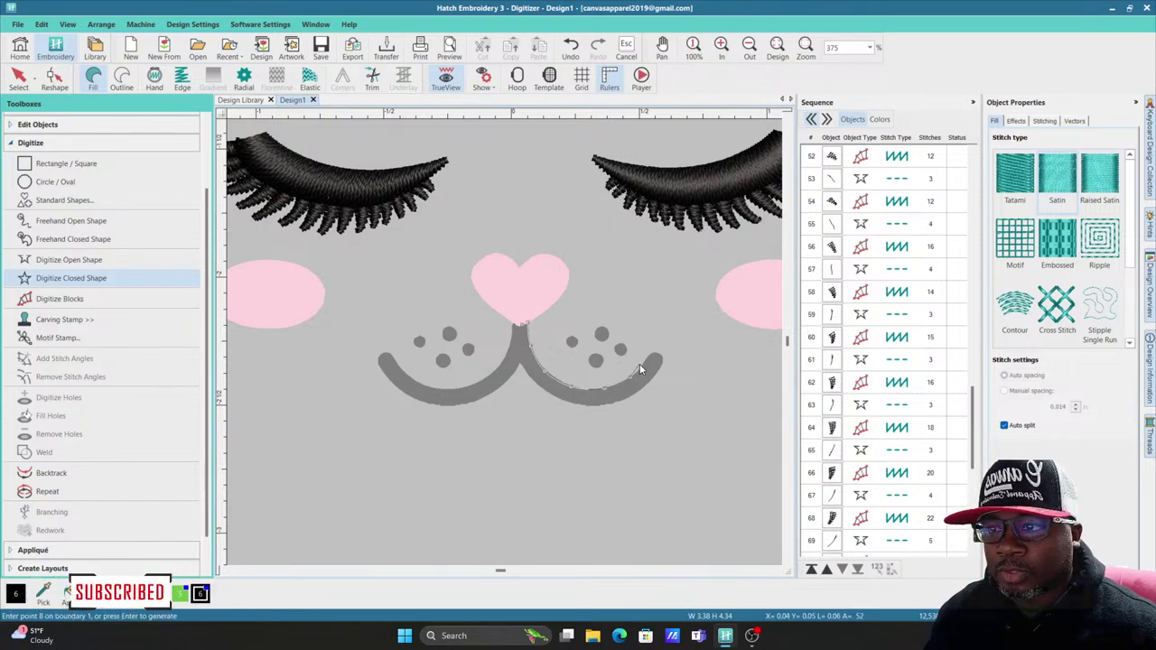
pyautogui.click(644, 359)
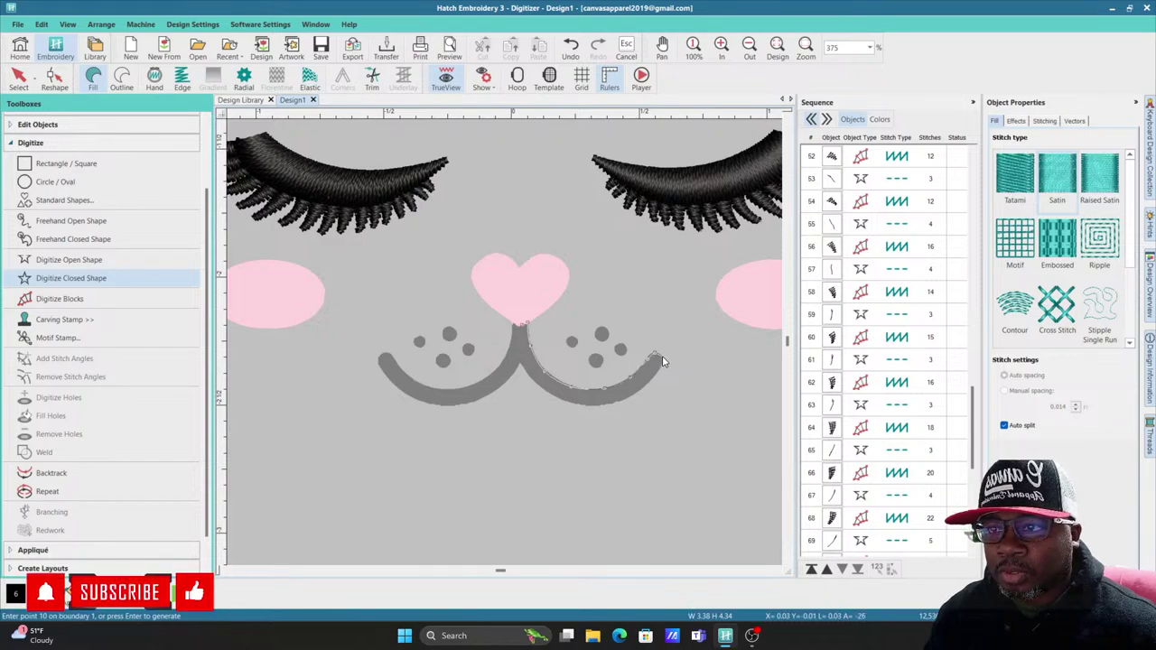
pyautogui.click(660, 361)
pyautogui.click(655, 379)
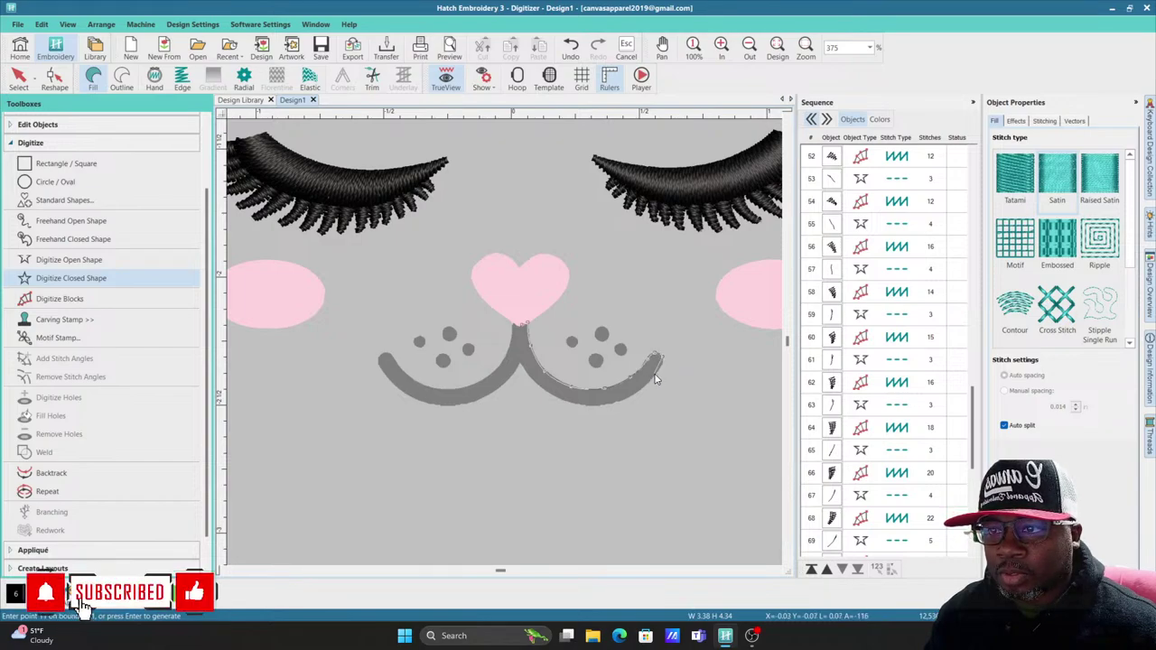
pyautogui.click(611, 406)
pyautogui.click(568, 405)
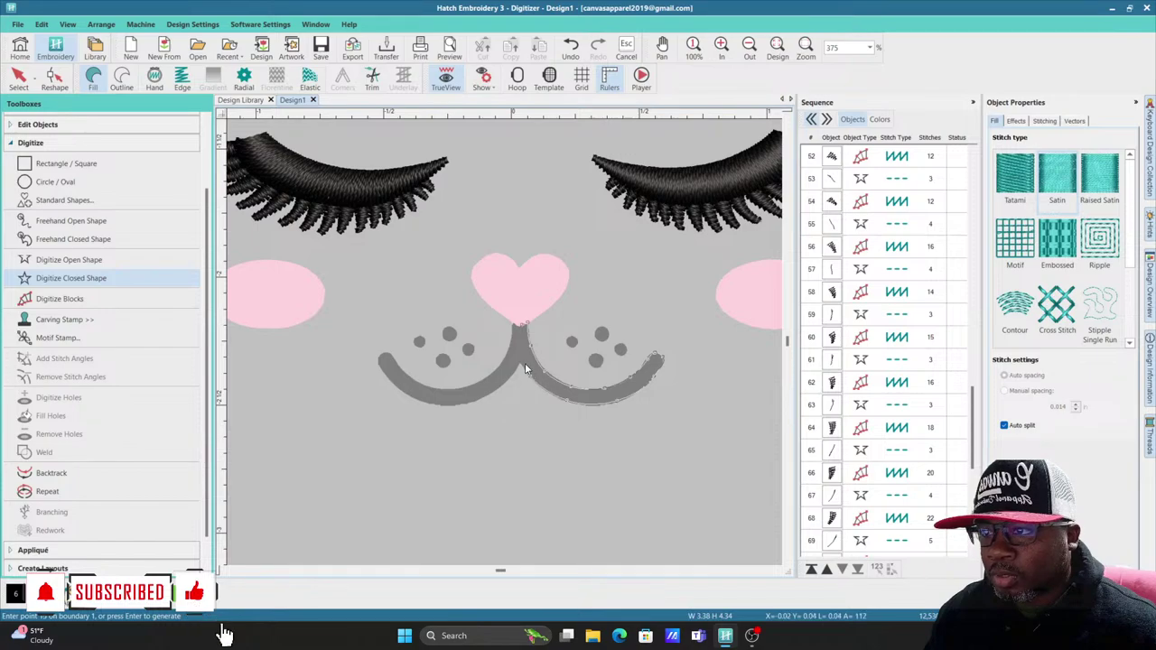
# Step: Continue the closed outline around the left half of the mouth back to the nose and generate the satin fill
pyautogui.click(508, 382)
pyautogui.click(475, 406)
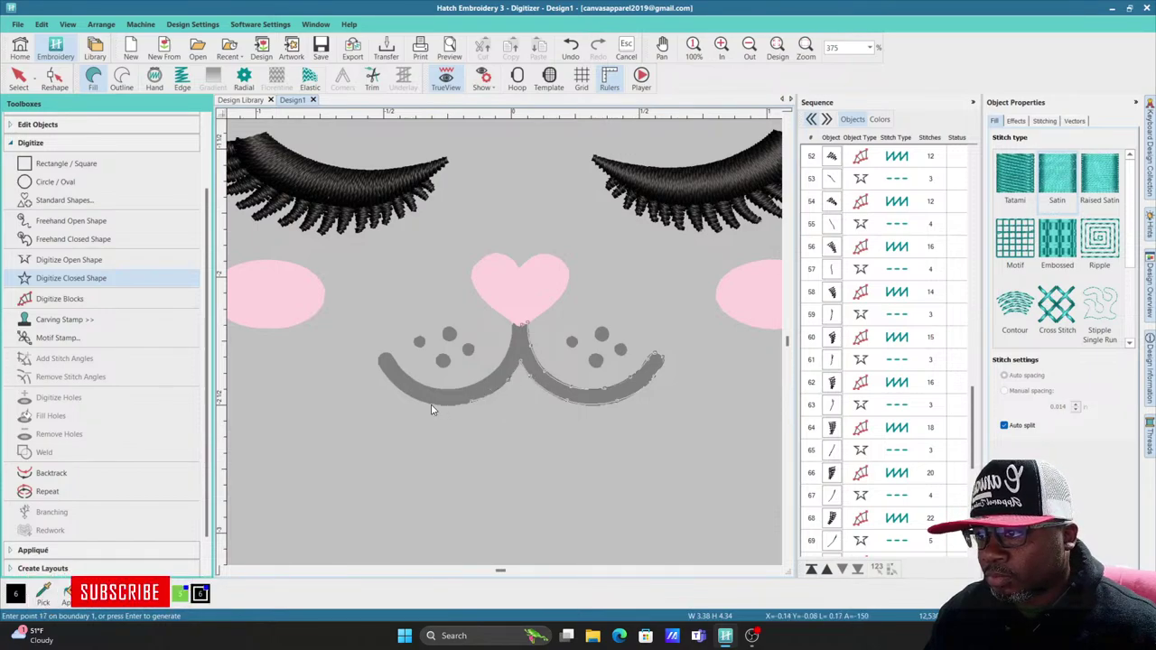
pyautogui.click(402, 397)
pyautogui.click(395, 388)
pyautogui.click(390, 379)
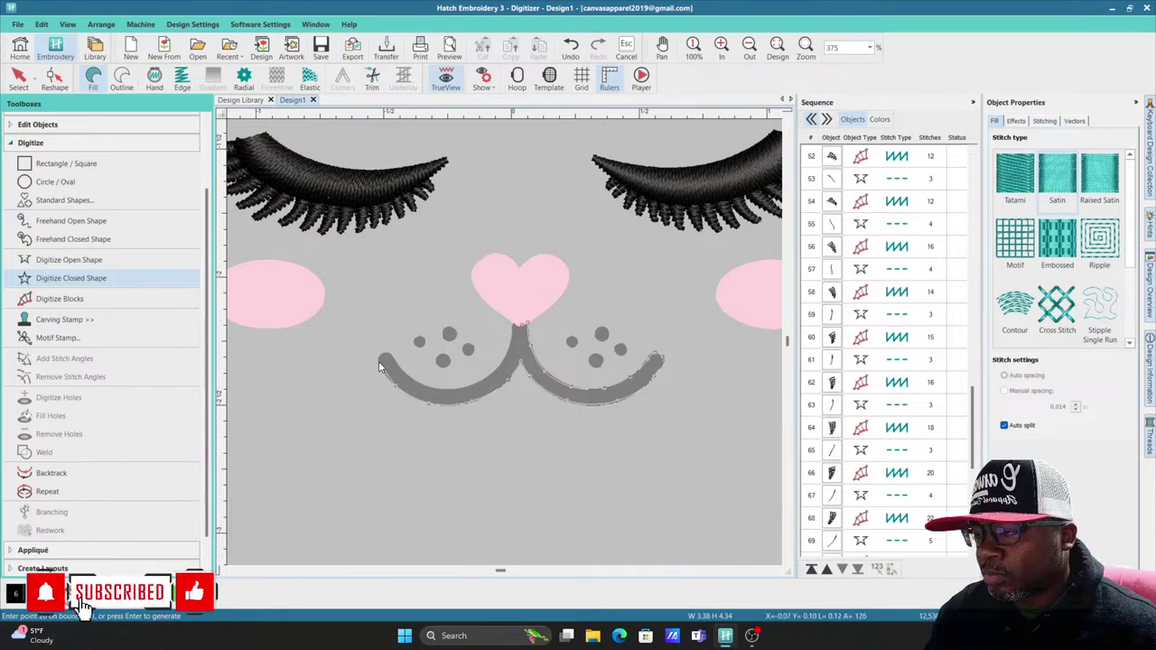
pyautogui.click(381, 359)
pyautogui.click(404, 376)
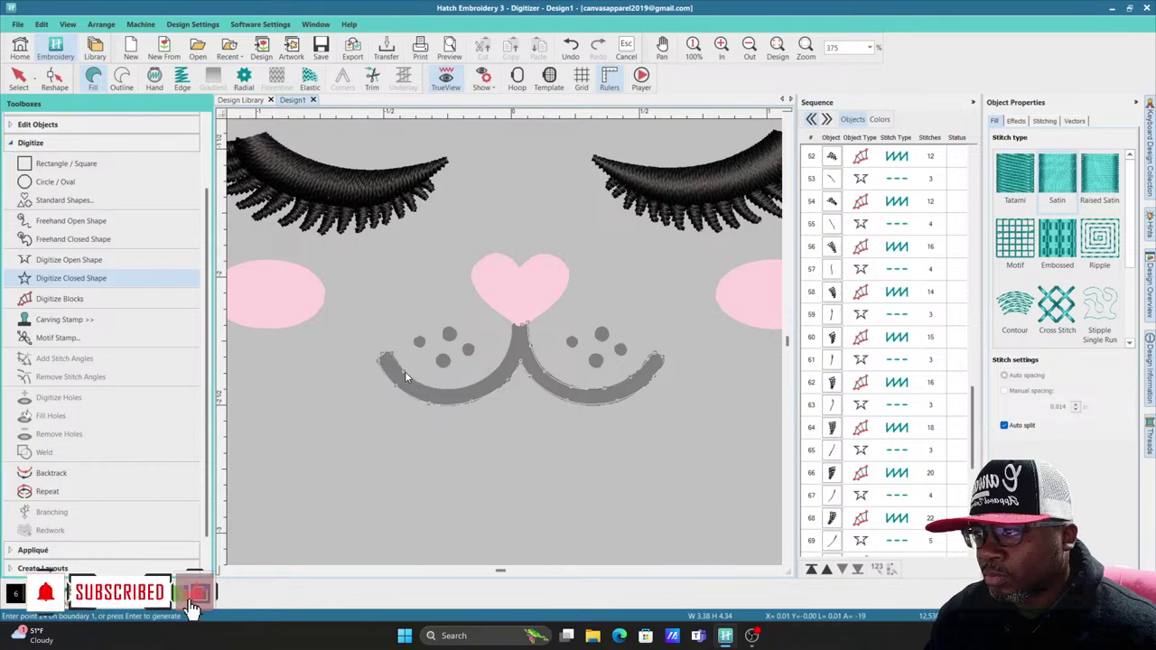
pyautogui.click(419, 384)
pyautogui.click(434, 389)
pyautogui.click(469, 388)
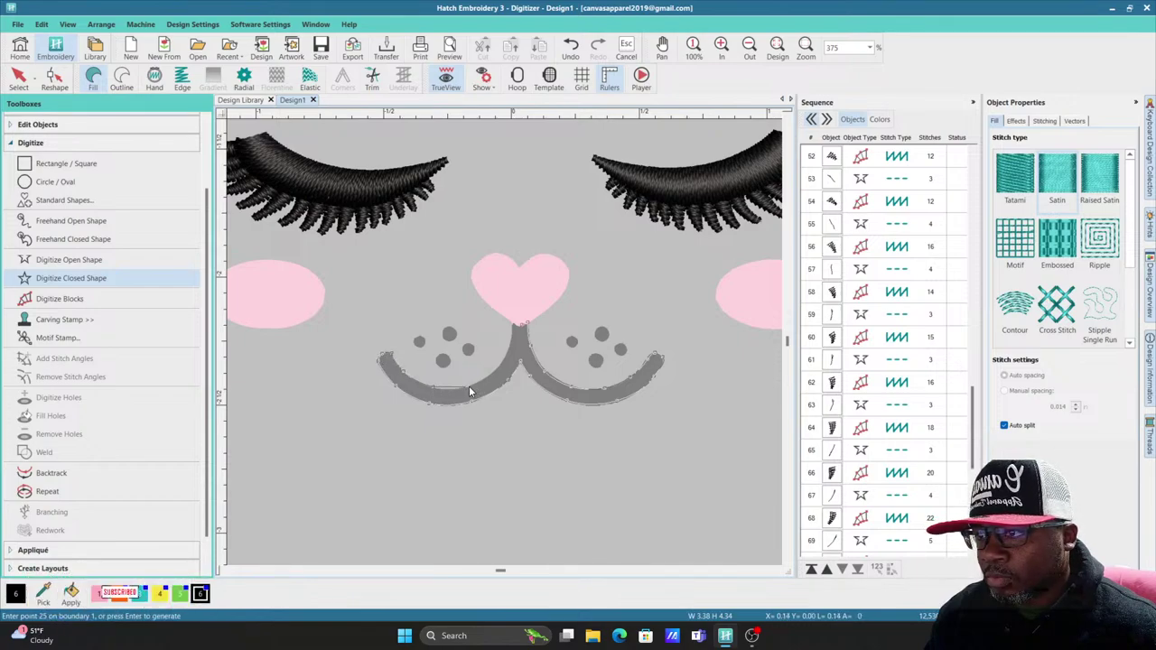
pyautogui.click(500, 365)
pyautogui.click(511, 344)
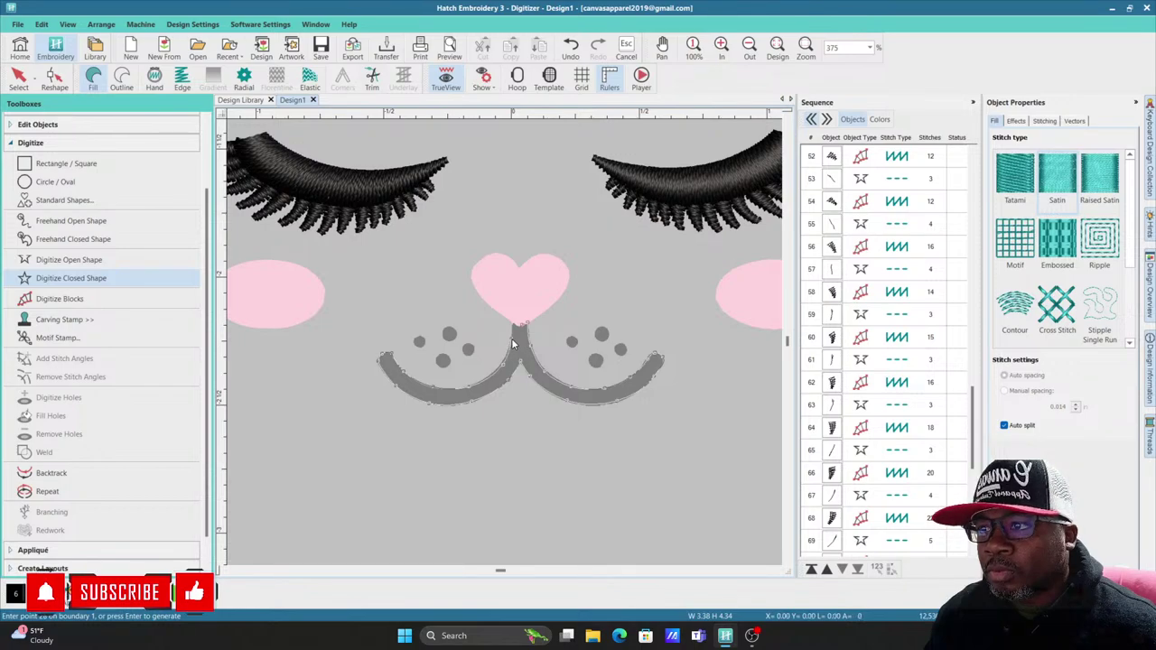
pyautogui.press('Return')
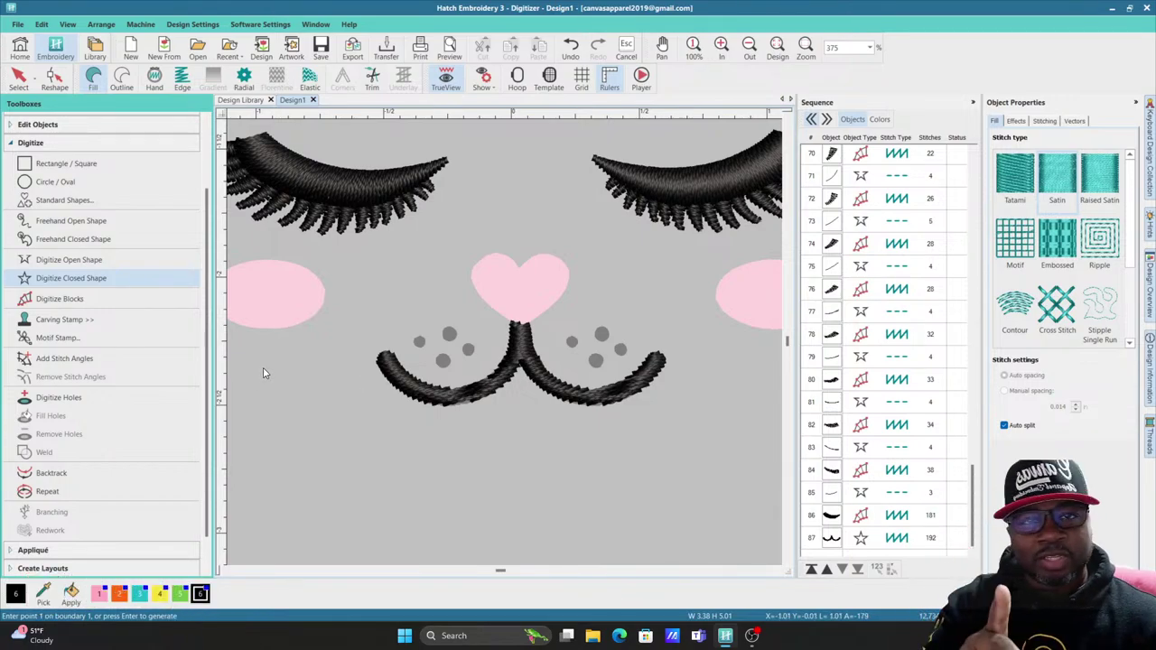
# Step: Add stitch angles across the mouth's stem and its left and right curves
pyautogui.click(72, 358)
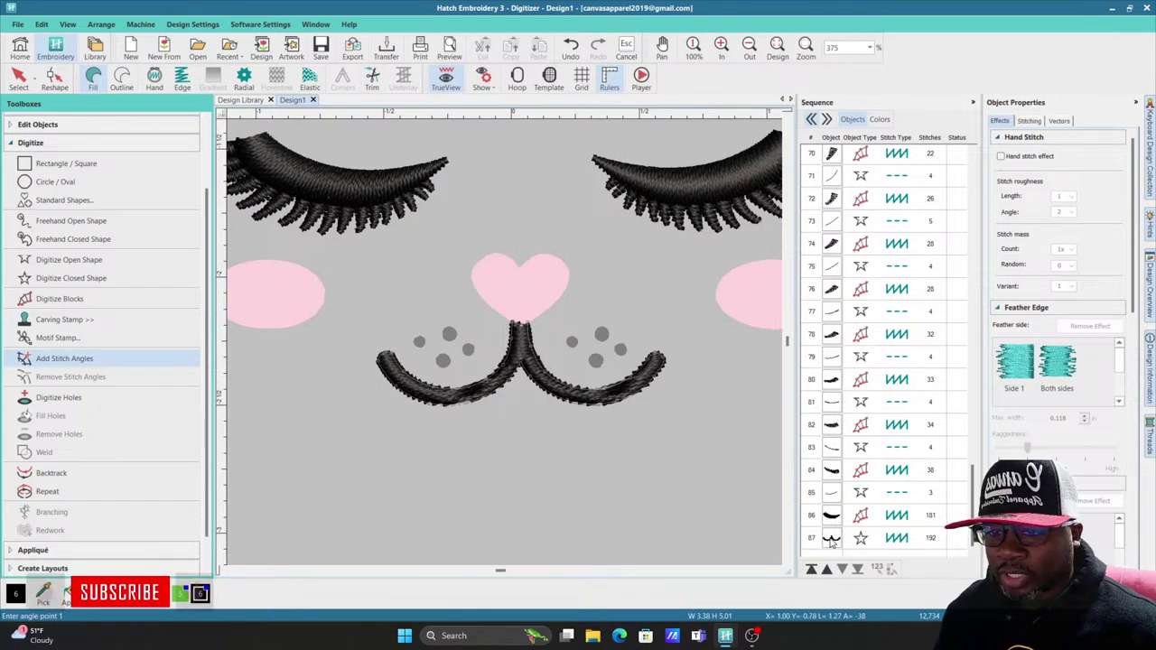
pyautogui.click(831, 539)
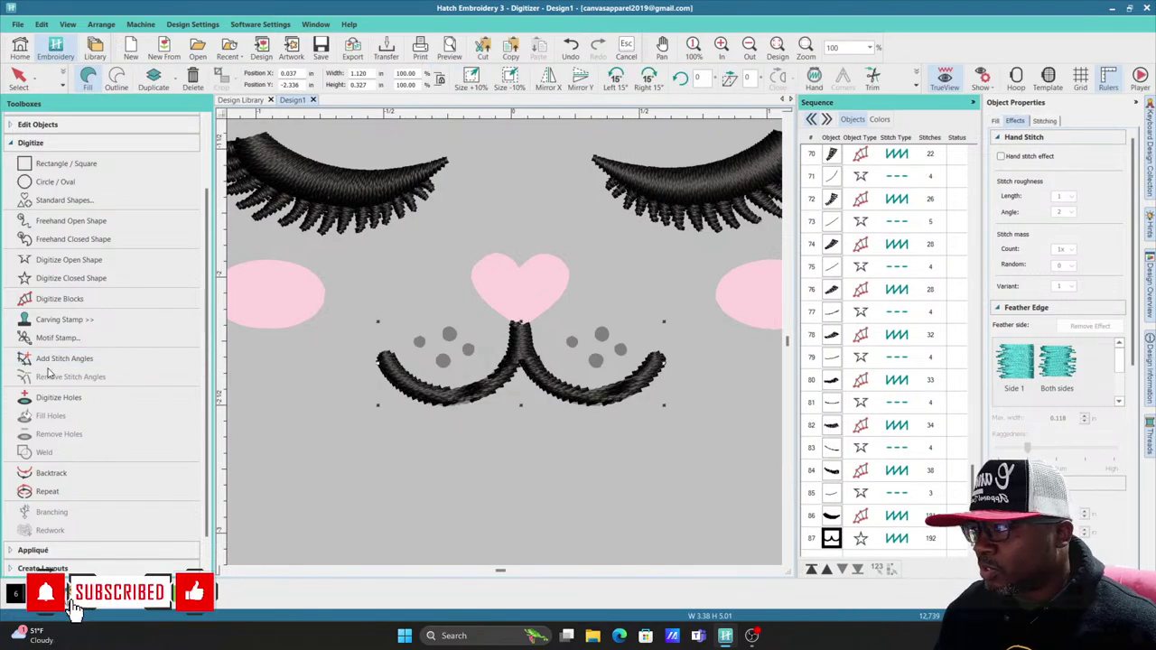
pyautogui.click(21, 356)
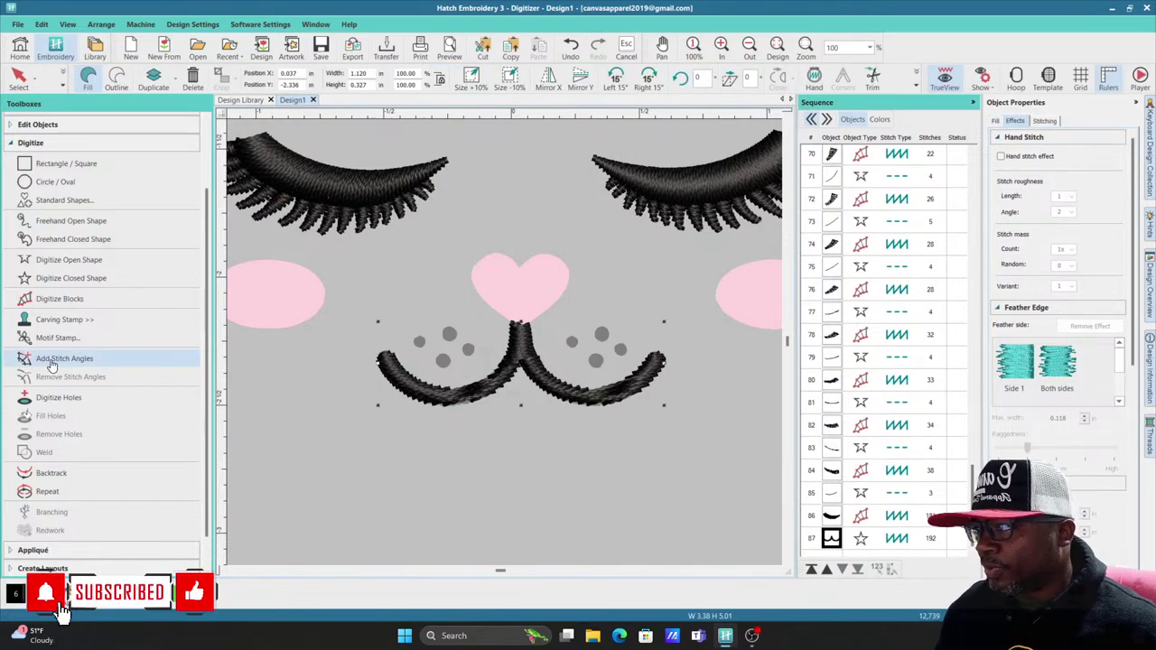
pyautogui.click(438, 369)
pyautogui.click(458, 427)
pyautogui.click(572, 407)
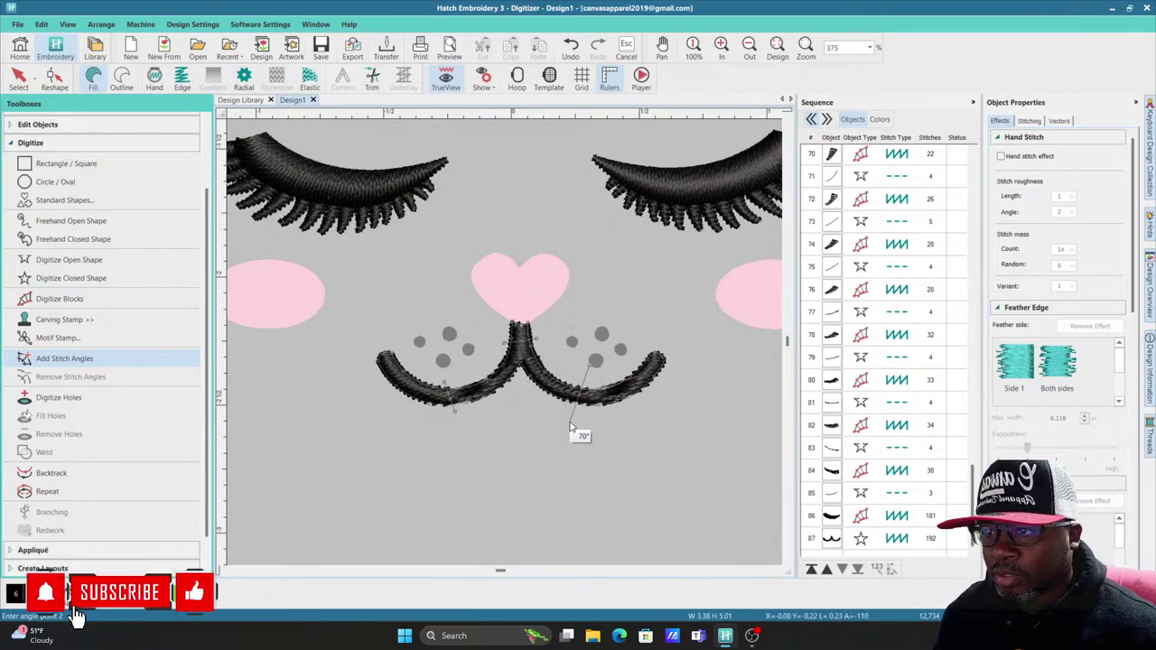
pyautogui.click(570, 424)
pyautogui.press('Return')
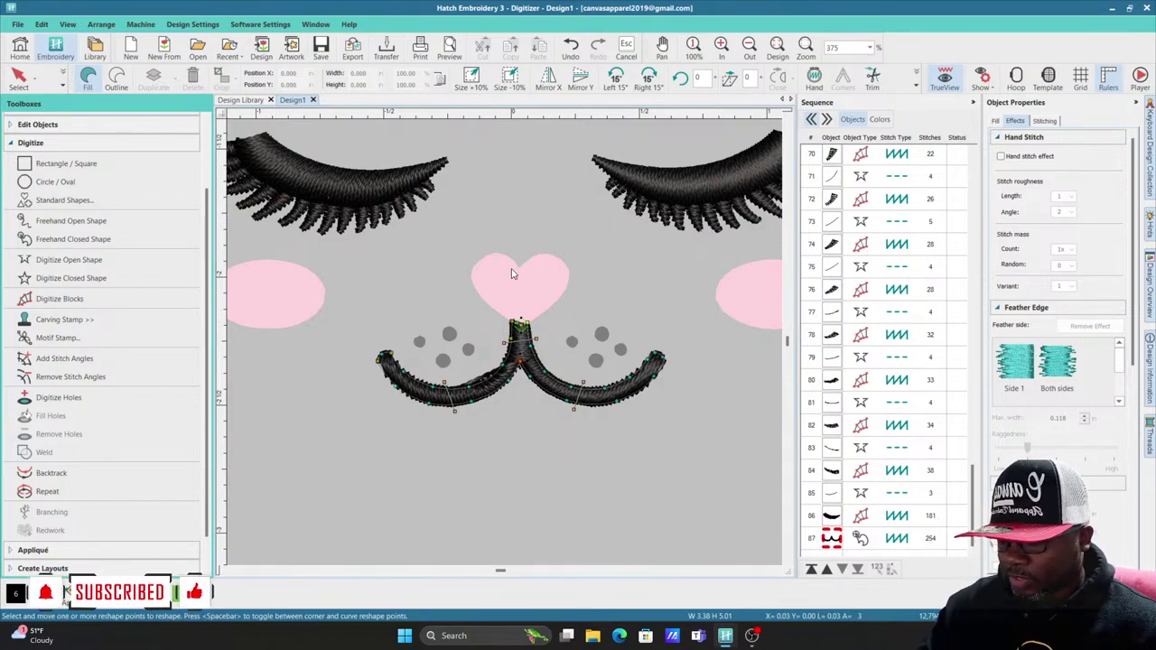
pyautogui.press('Escape')
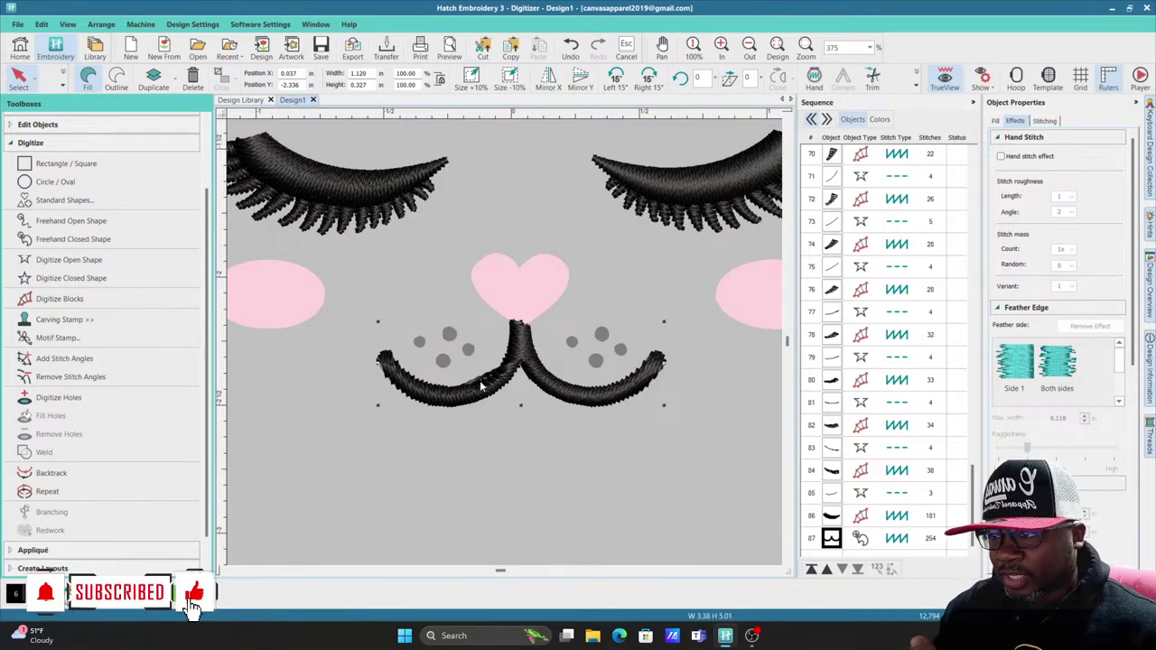
# Step: Inspect the stitching where the mouth's curves meet the stem, and delete the single-piece satin mouth
pyautogui.scroll(4, 481, 386)
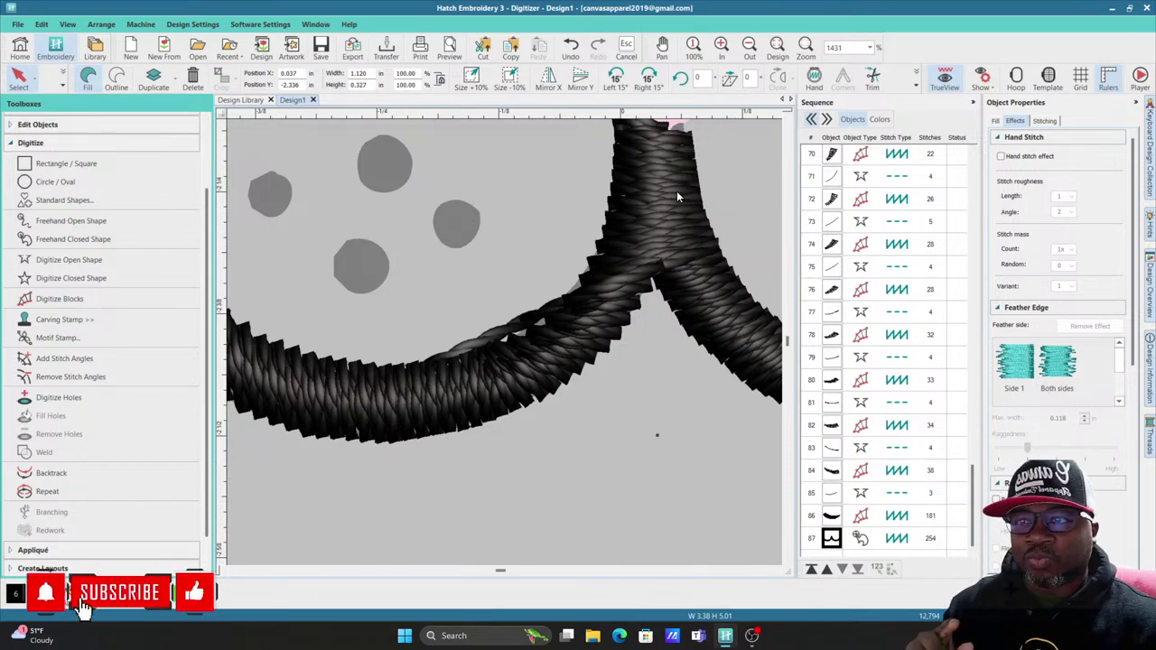
pyautogui.scroll(-2, 500, 420)
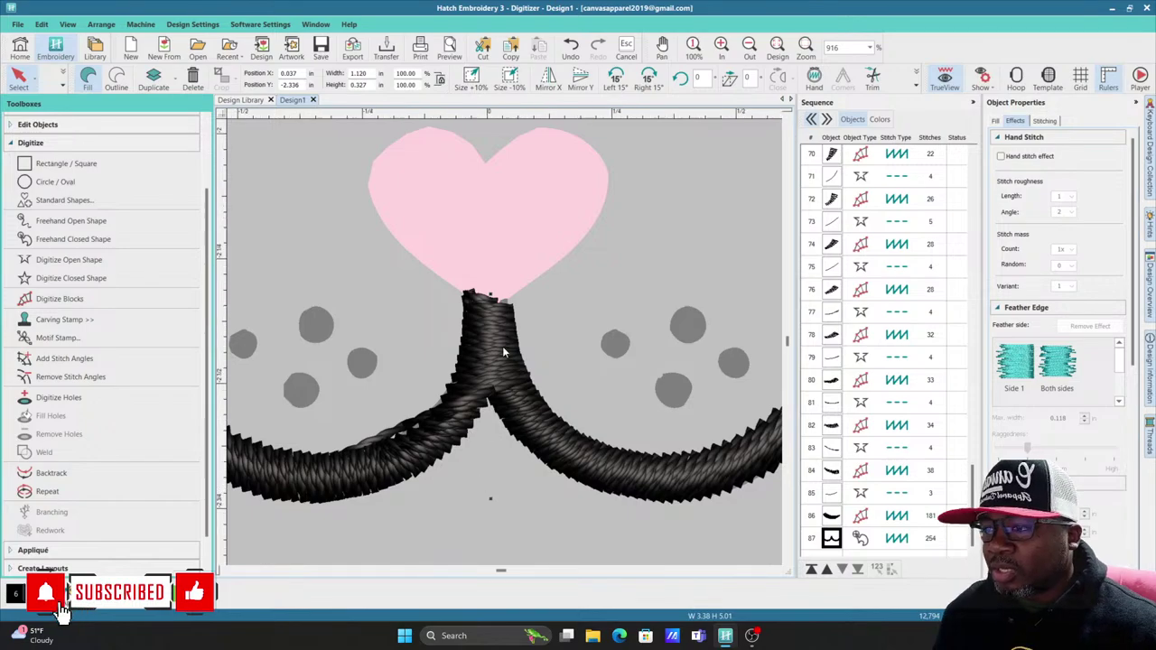
pyautogui.scroll(2, 505, 343)
pyautogui.scroll(-4, 504, 343)
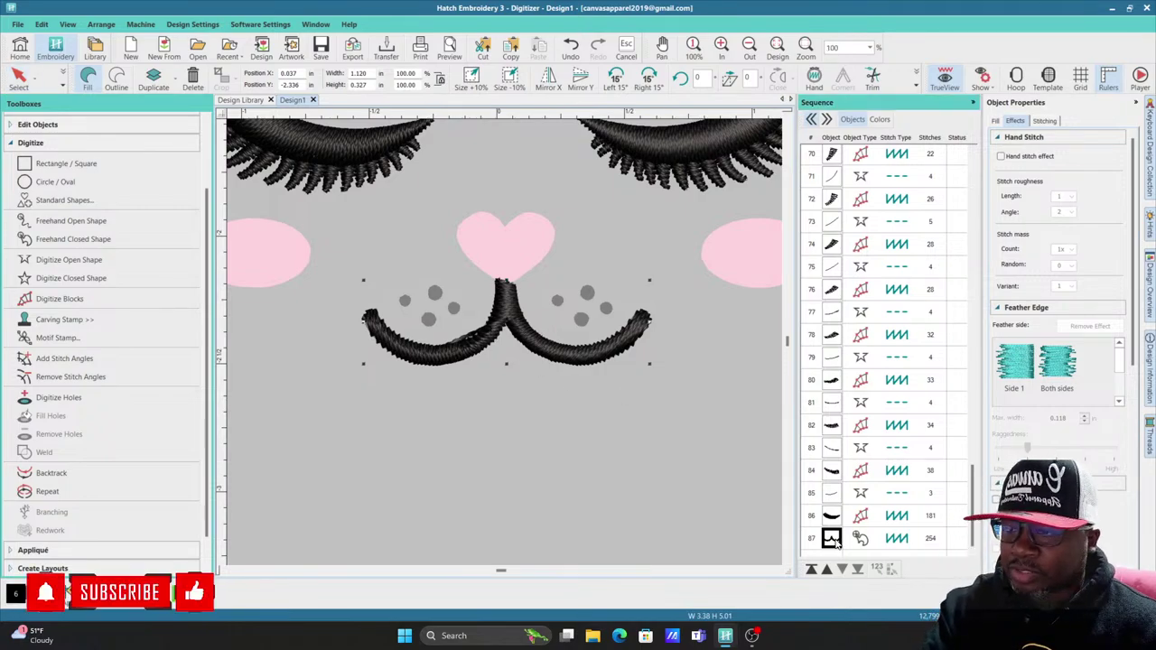
pyautogui.press('Delete')
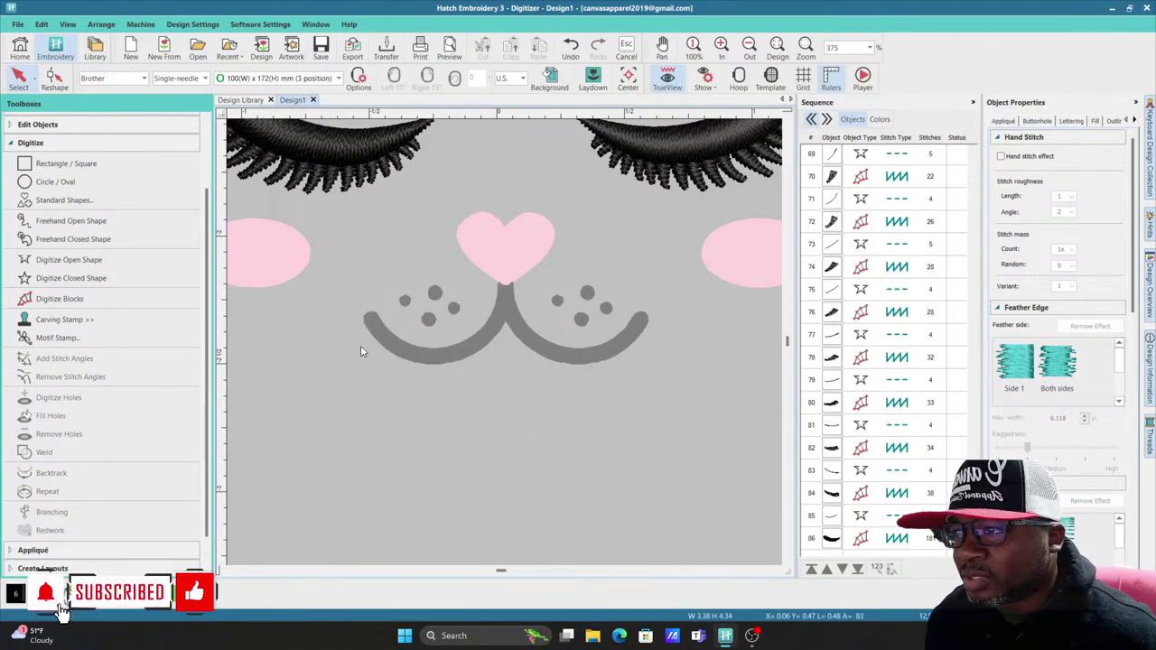
# Step: Digitize the right half of the mouth as a satin block with paired points from the outer tip to the stem below the nose
pyautogui.click(136, 298)
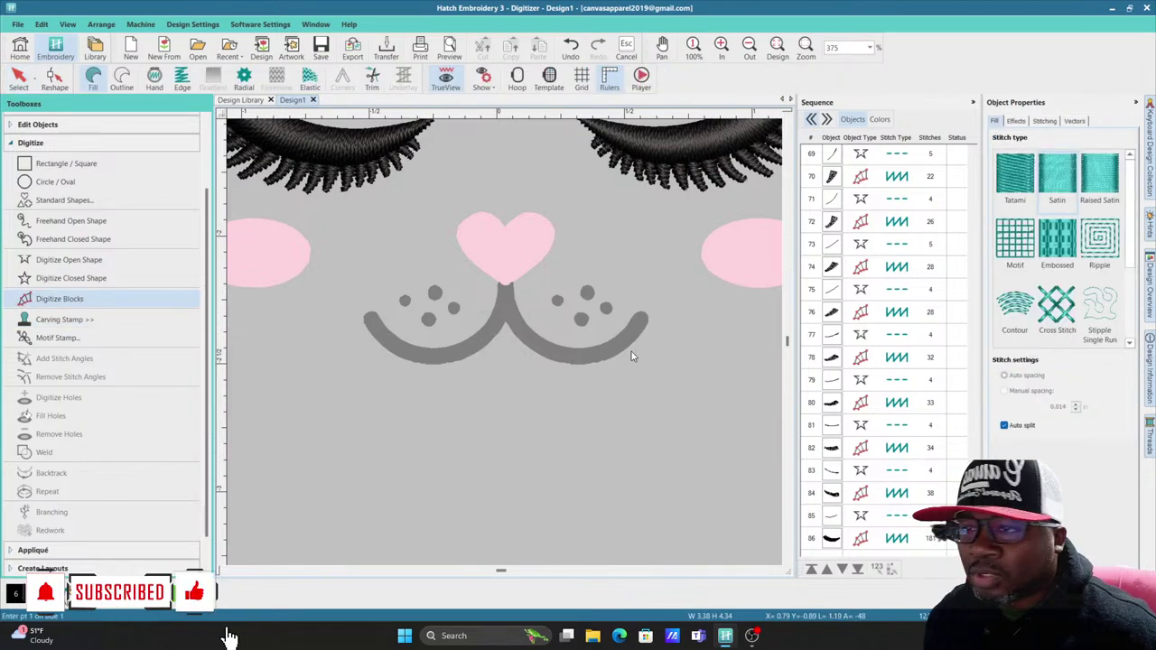
pyautogui.scroll(2, 632, 339)
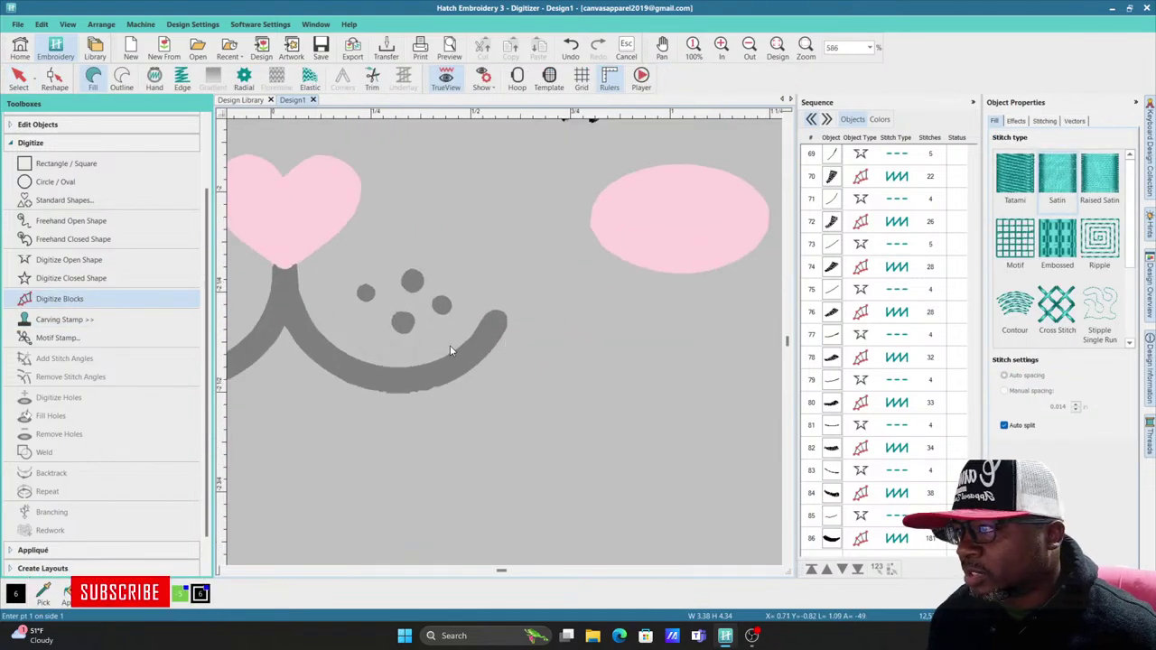
pyautogui.click(495, 312)
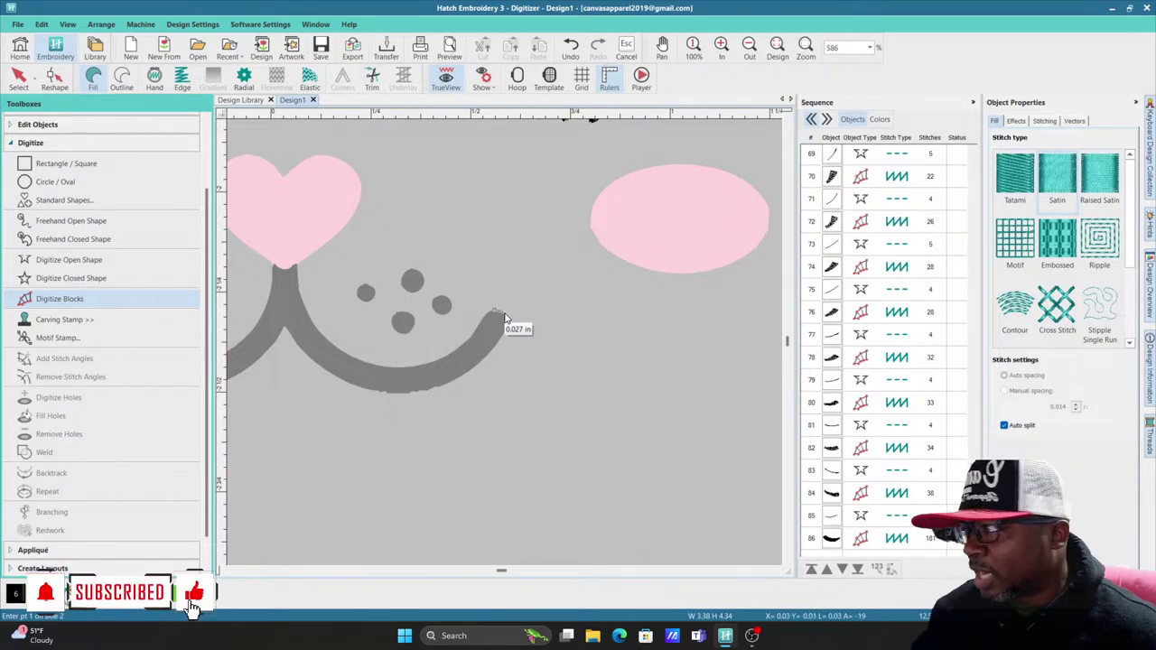
pyautogui.click(482, 323)
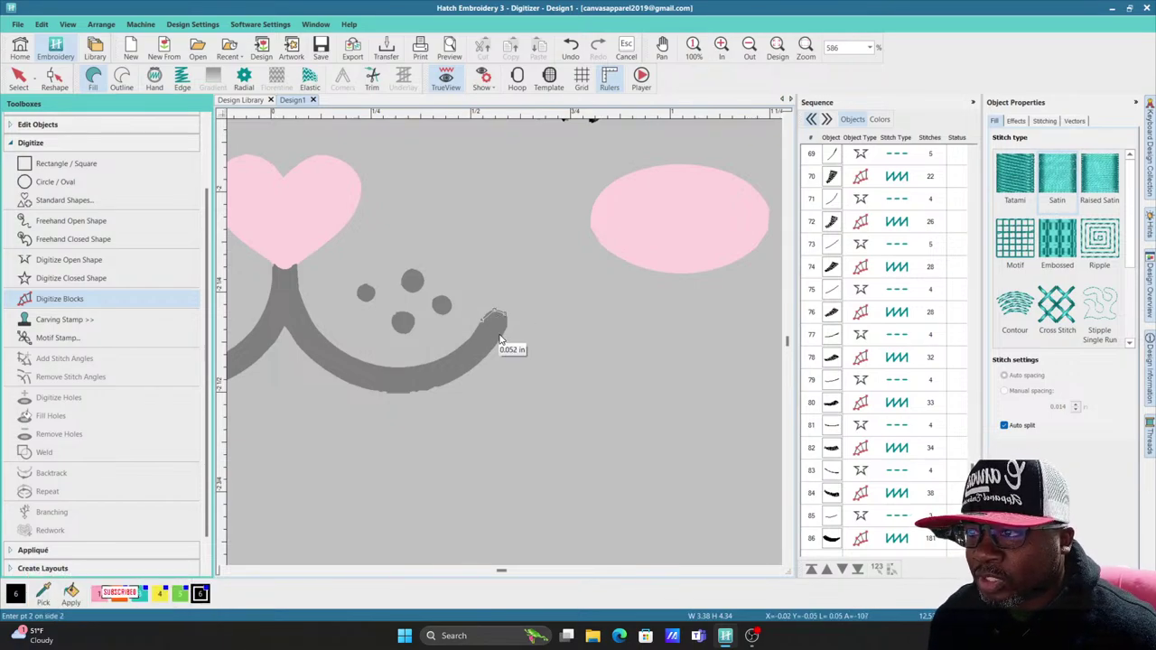
pyautogui.click(457, 350)
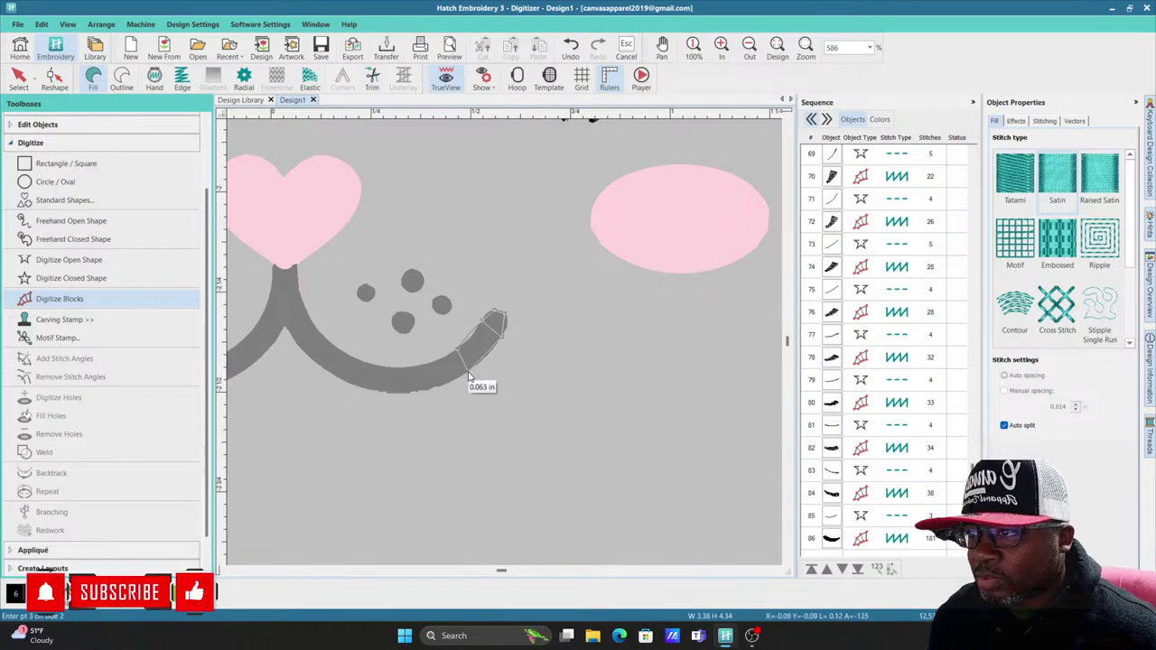
pyautogui.click(414, 366)
pyautogui.click(416, 391)
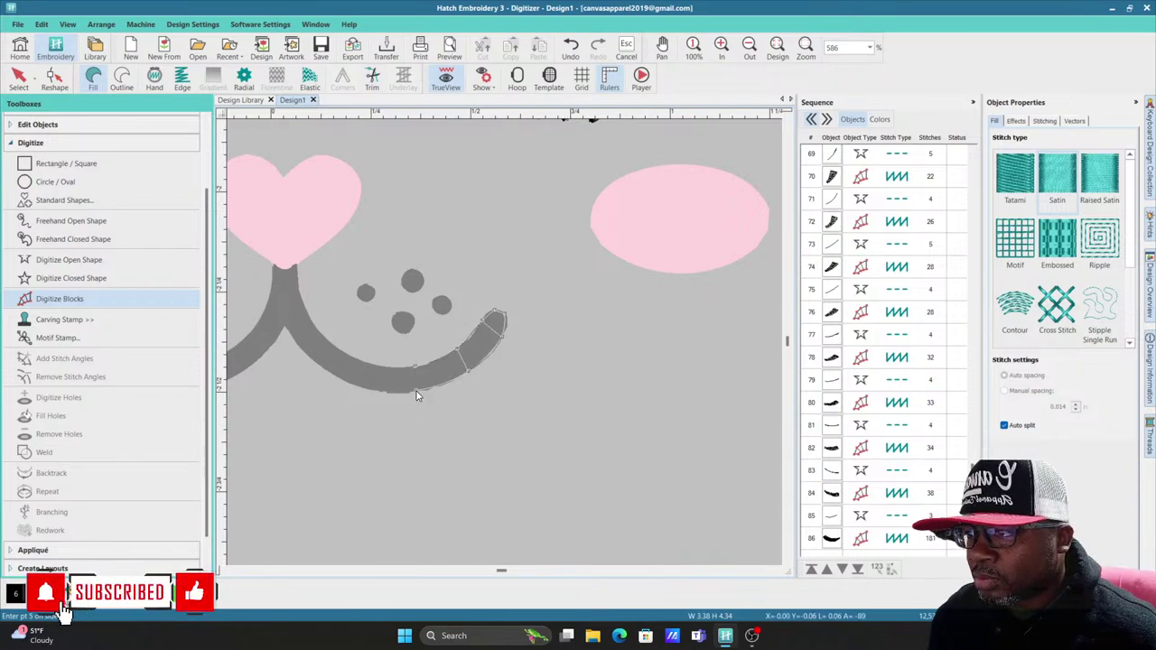
pyautogui.click(359, 362)
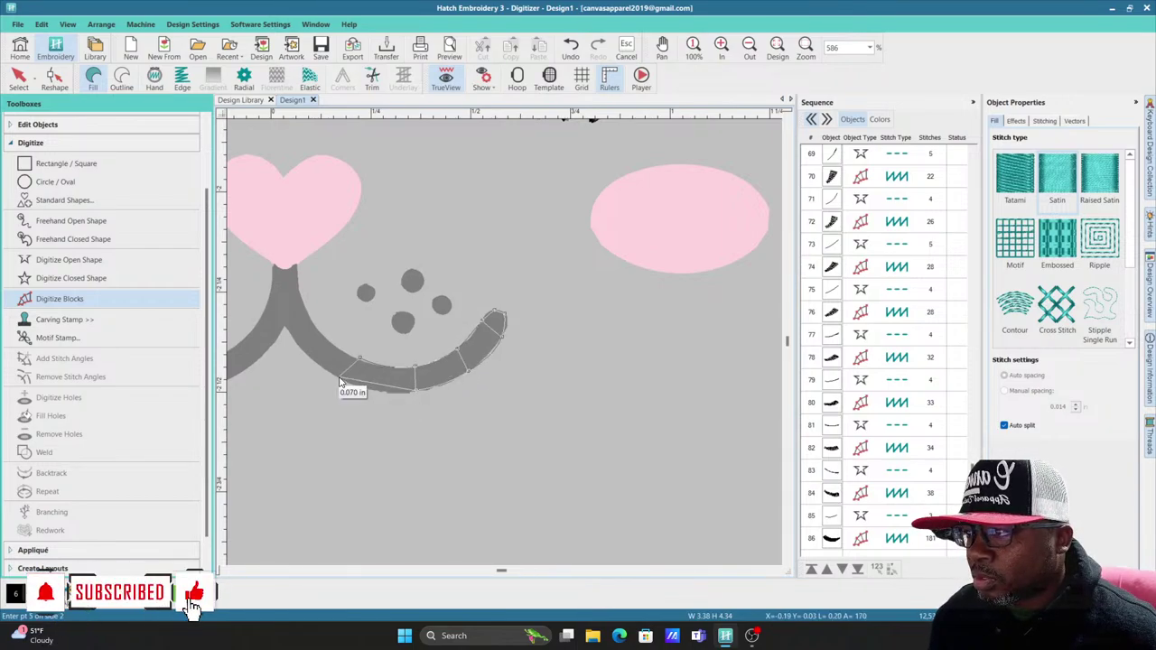
pyautogui.click(317, 328)
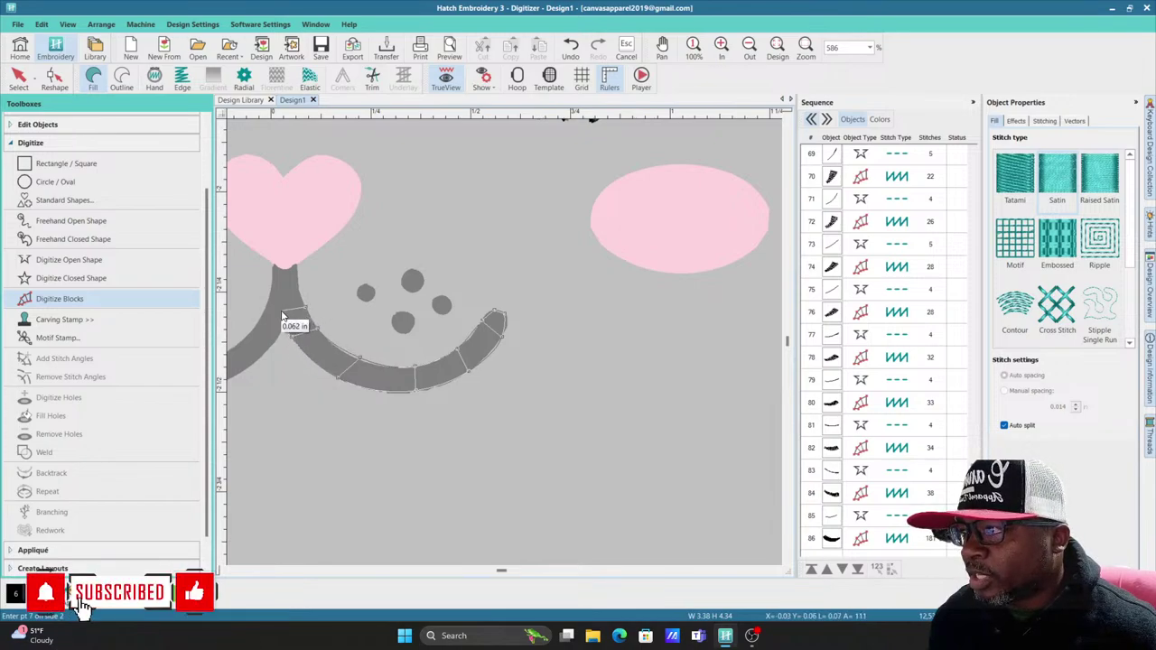
pyautogui.click(282, 316)
pyautogui.press('Return')
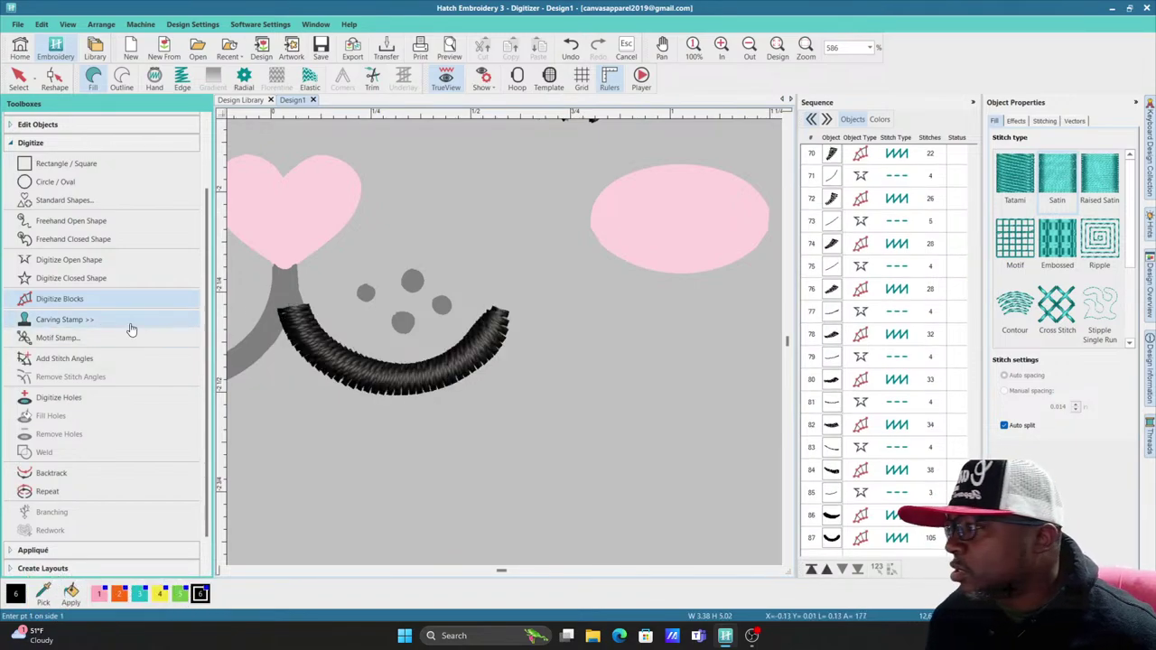
# Step: Digitize an open single-run connector from the end of the mouth's right block up to the stem's top right corner below the nose
pyautogui.click(63, 260)
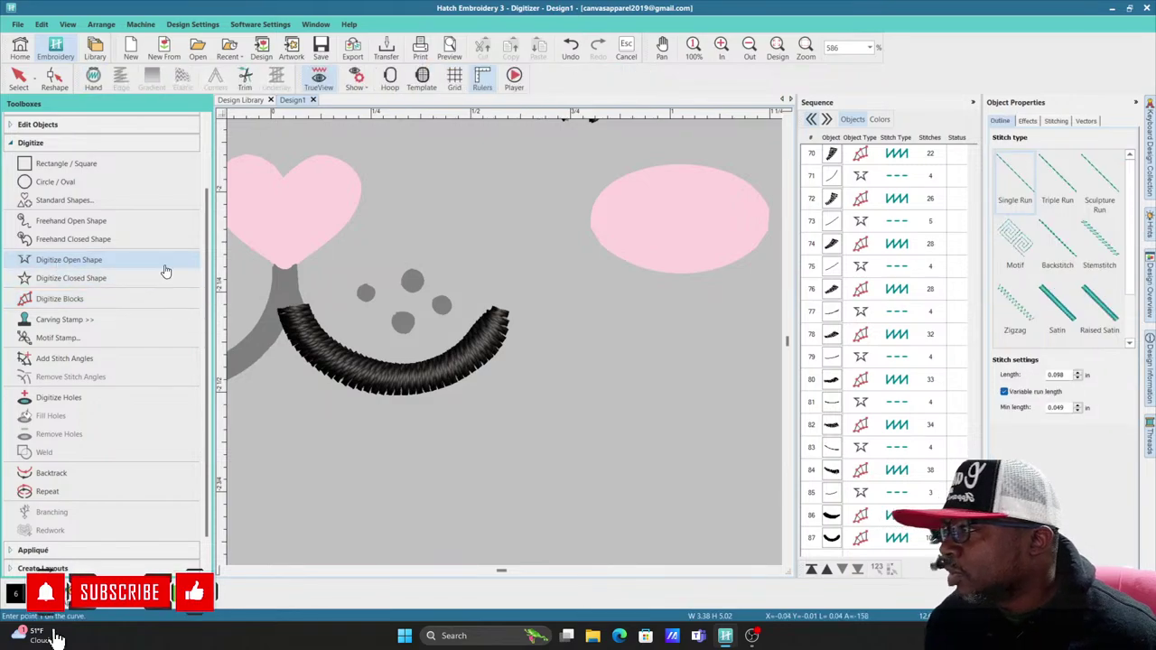
pyautogui.press('t')
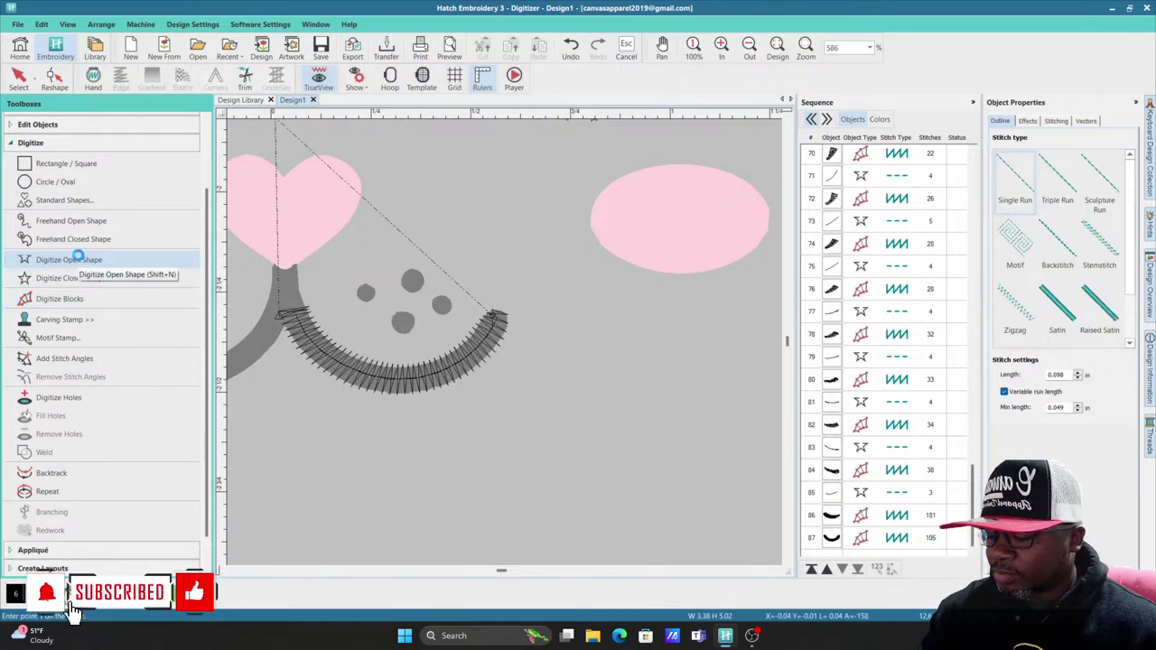
pyautogui.press('z')
pyautogui.scroll(1, 504, 341)
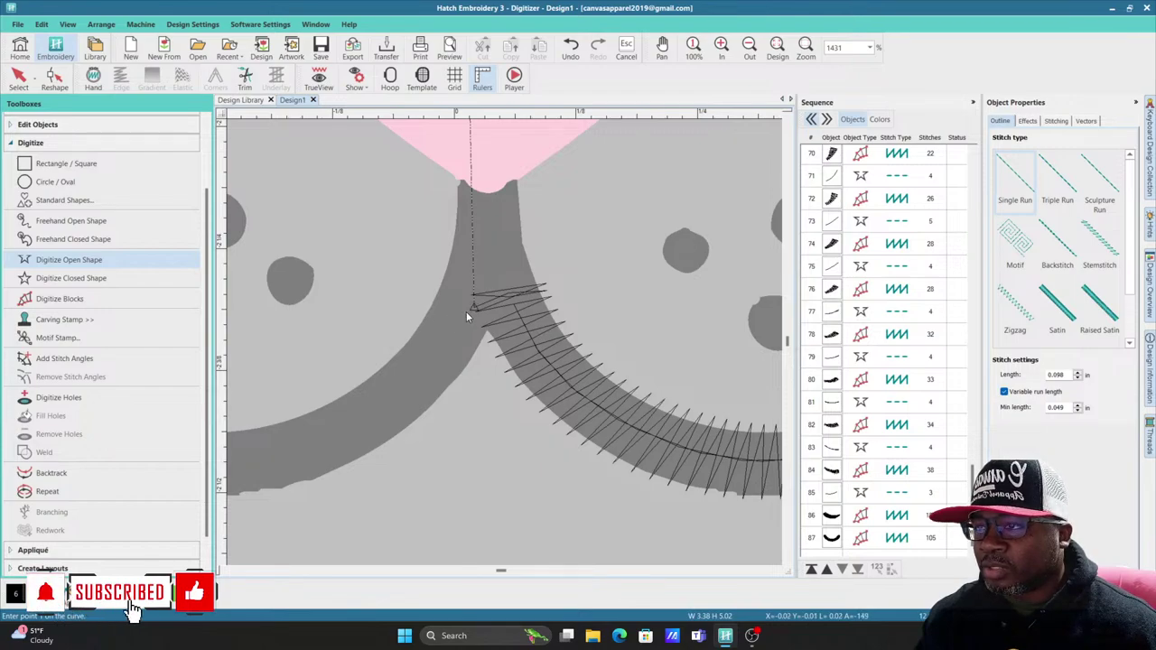
pyautogui.click(509, 225)
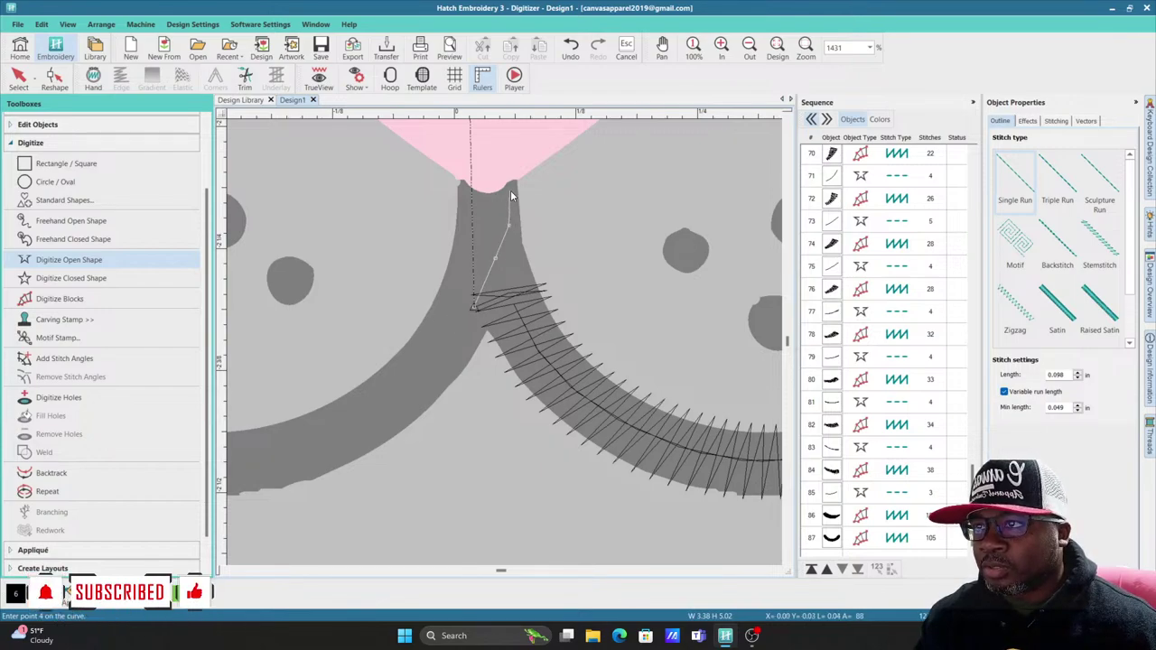
pyautogui.click(517, 184)
pyautogui.press('Return')
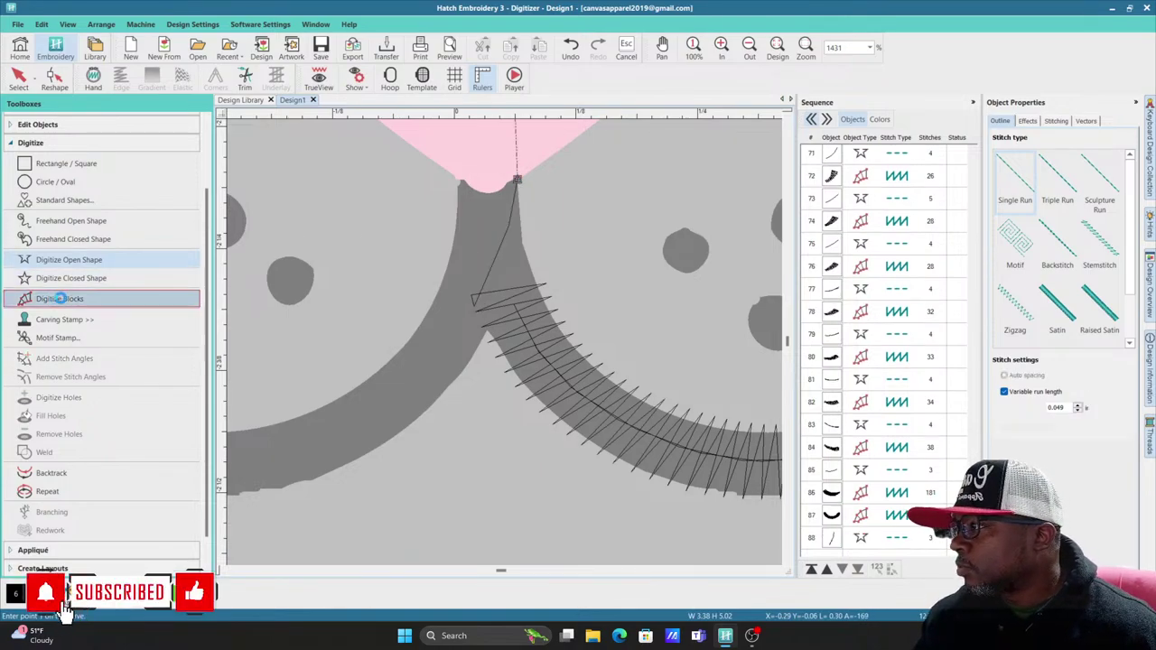
# Step: Digitize the mouth's stem as a satin block with paired points from the nose down to where the two curves meet
pyautogui.click(56, 298)
pyautogui.click(517, 181)
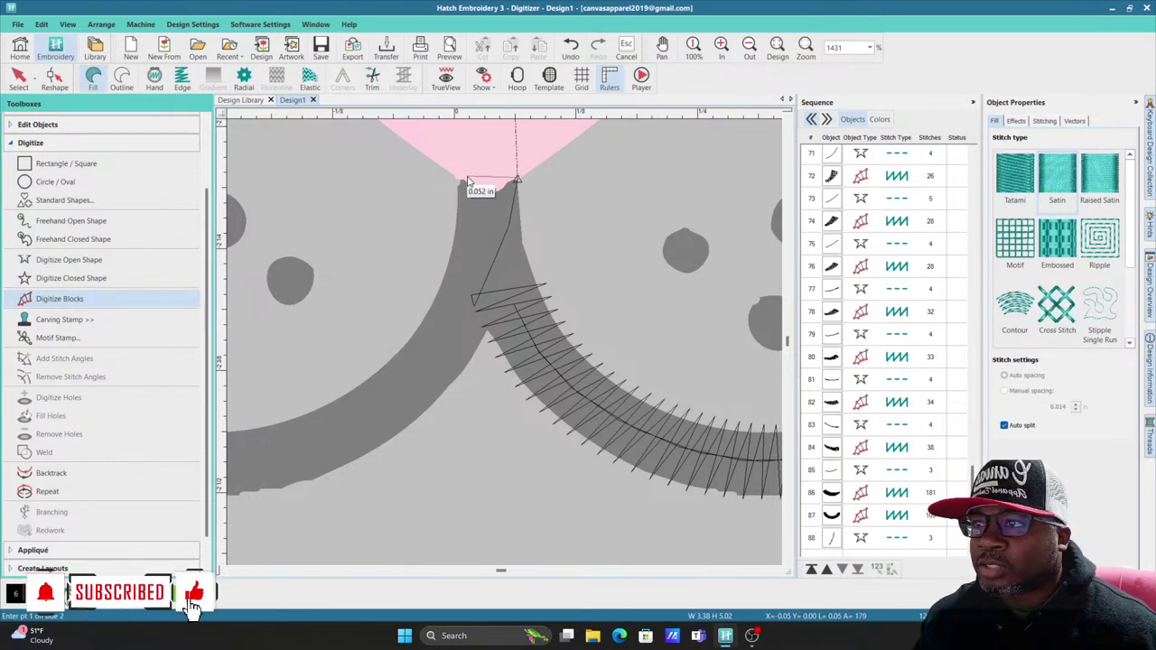
pyautogui.click(459, 184)
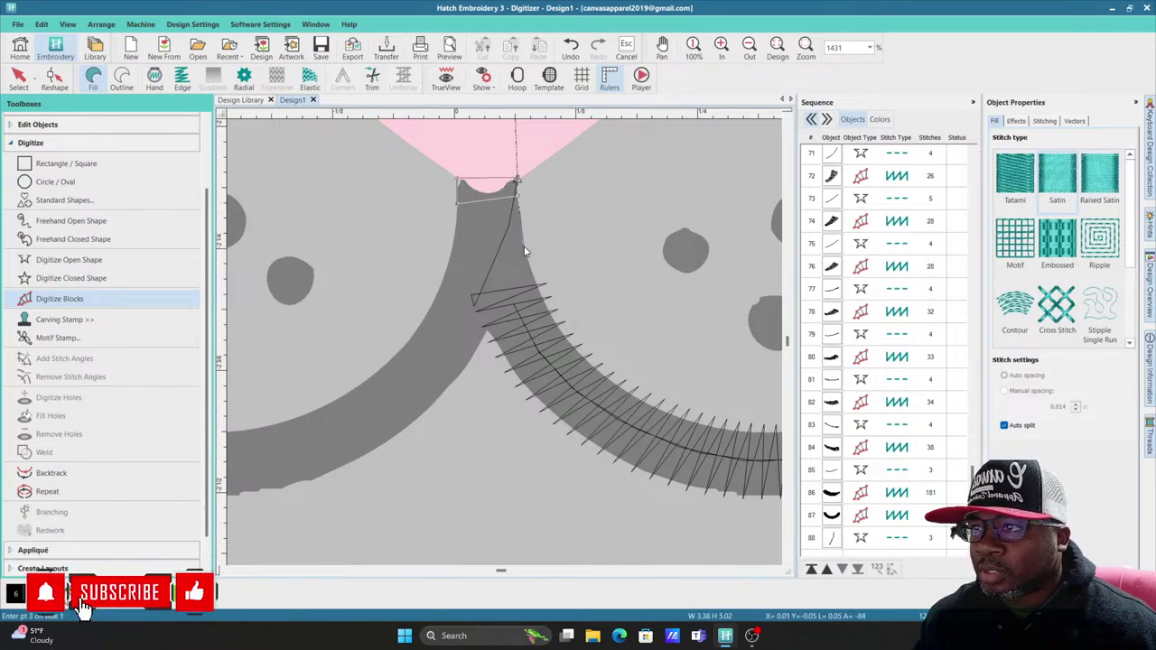
pyautogui.click(453, 249)
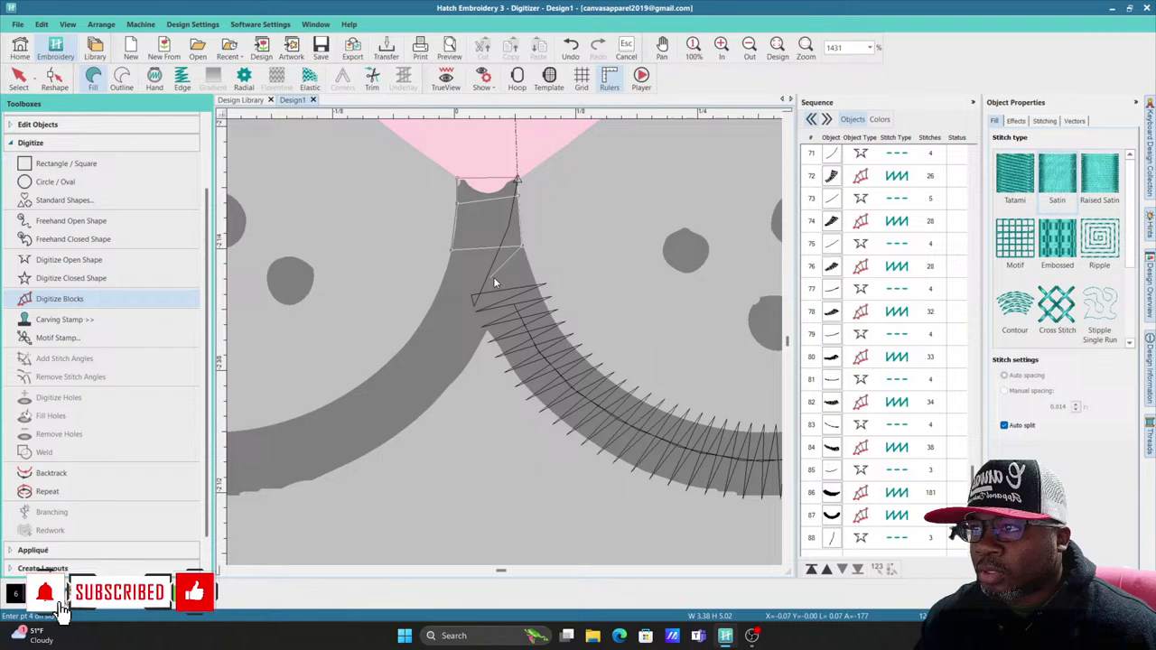
pyautogui.click(542, 300)
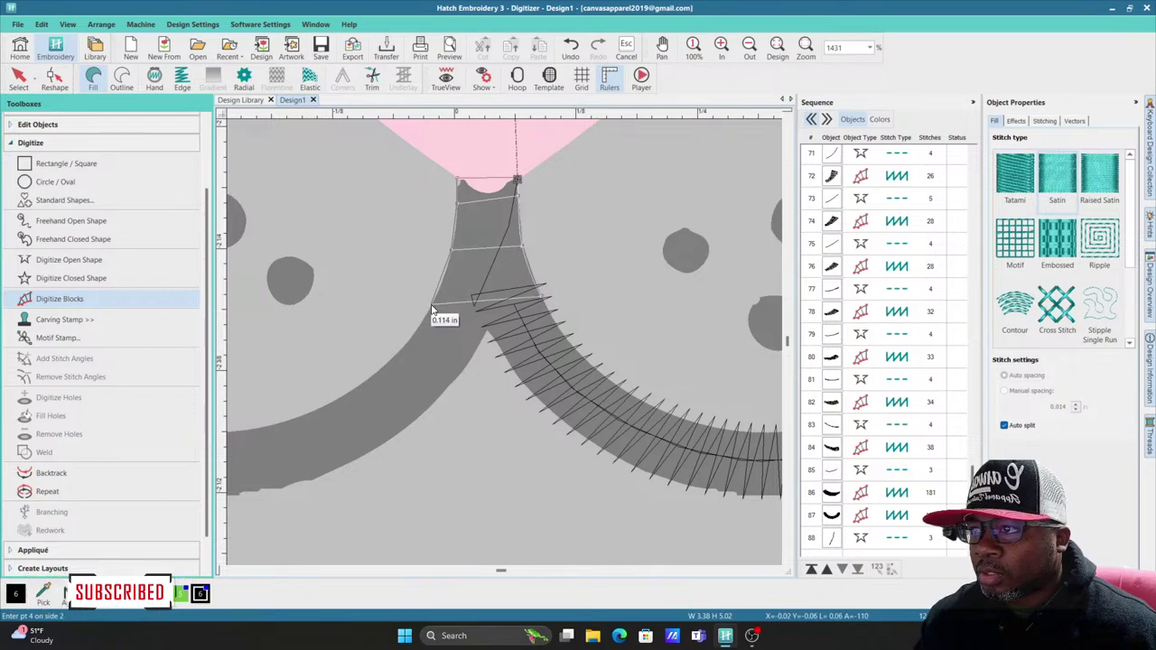
pyautogui.click(431, 305)
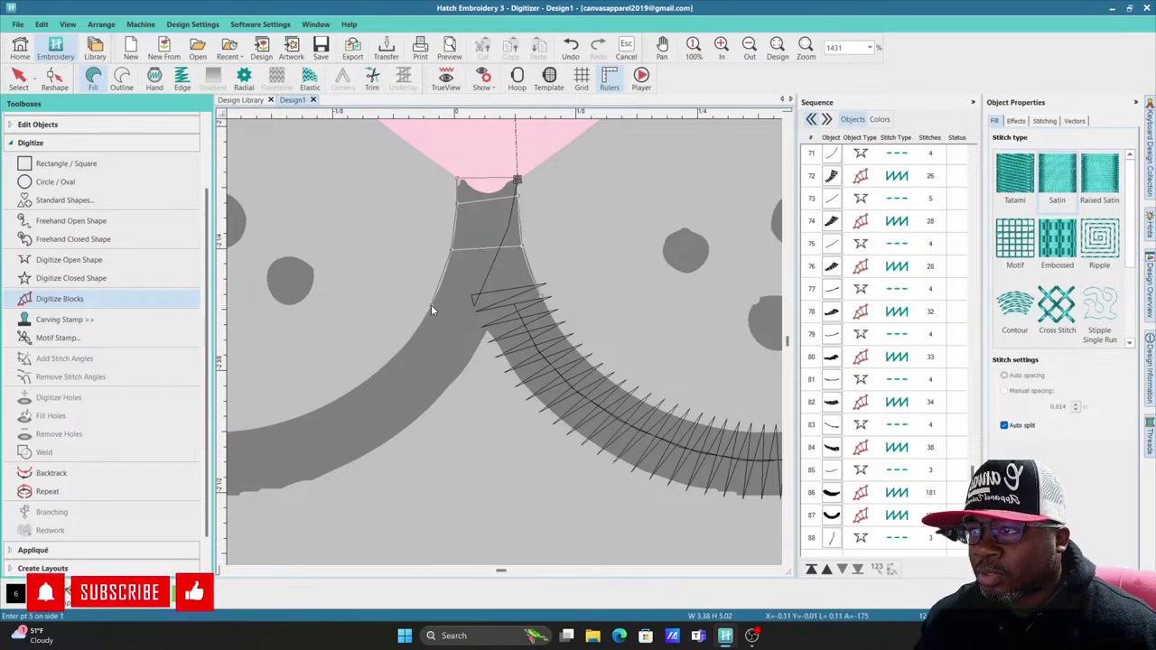
pyautogui.click(551, 335)
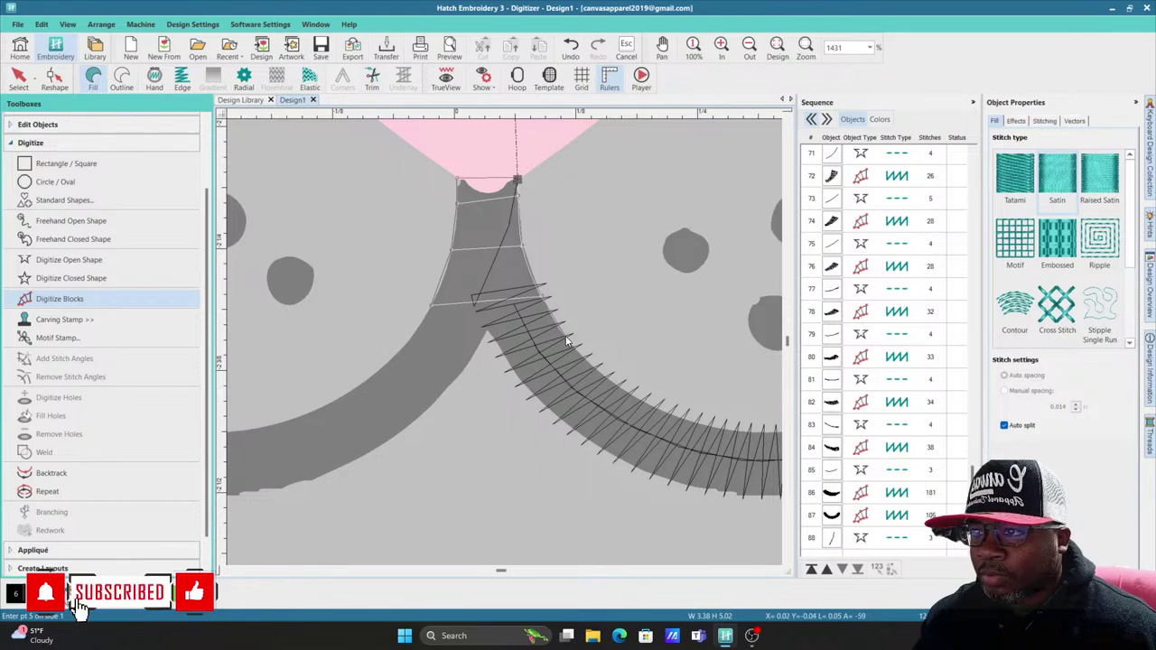
pyautogui.click(410, 335)
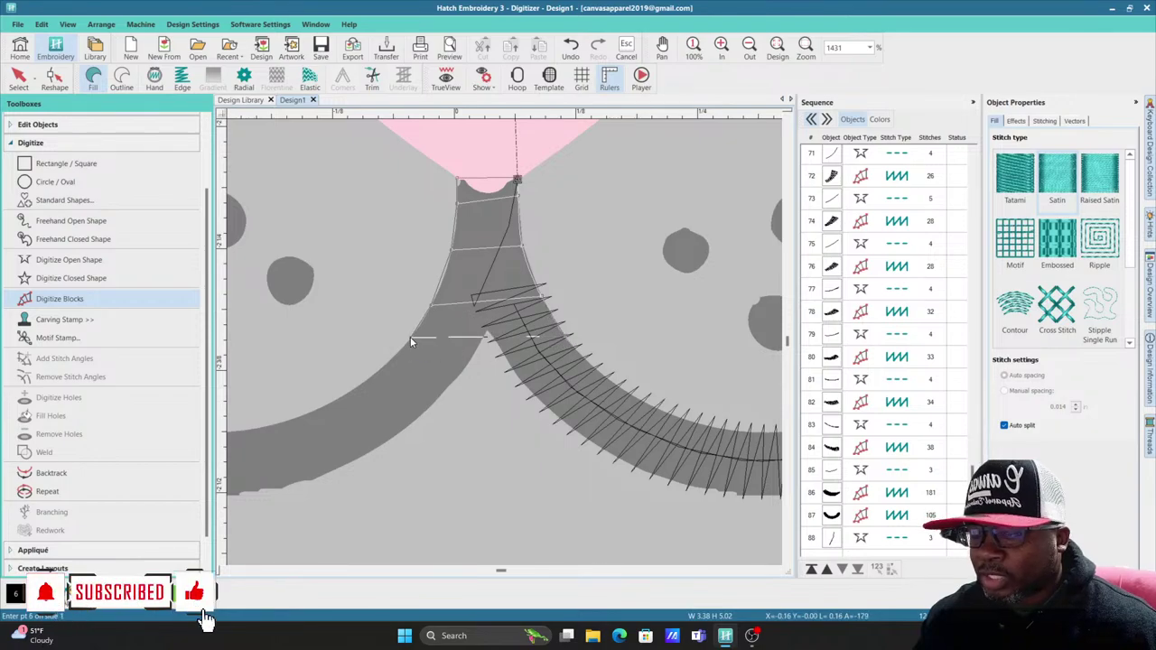
pyautogui.press('Return')
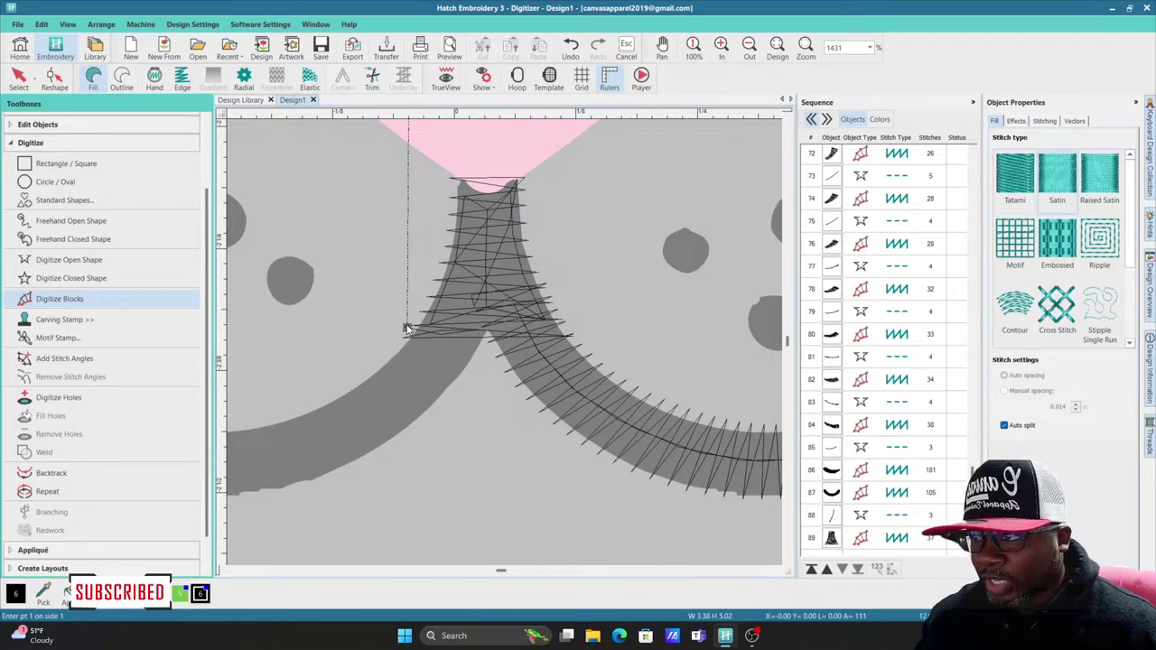
pyautogui.click(406, 328)
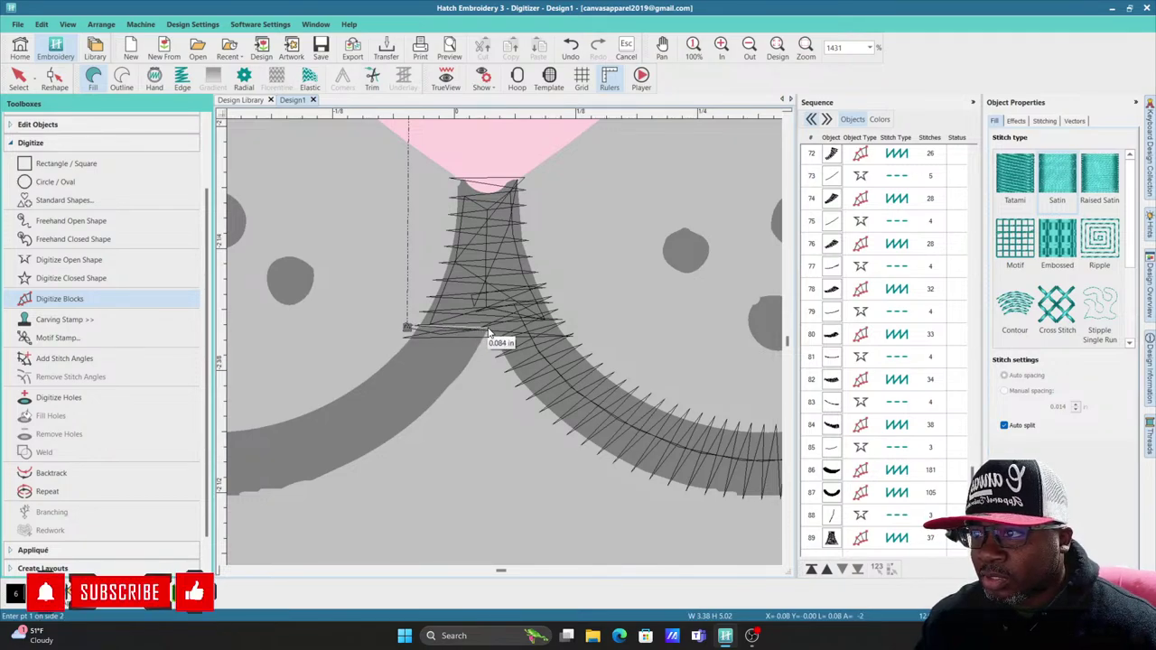
pyautogui.click(484, 334)
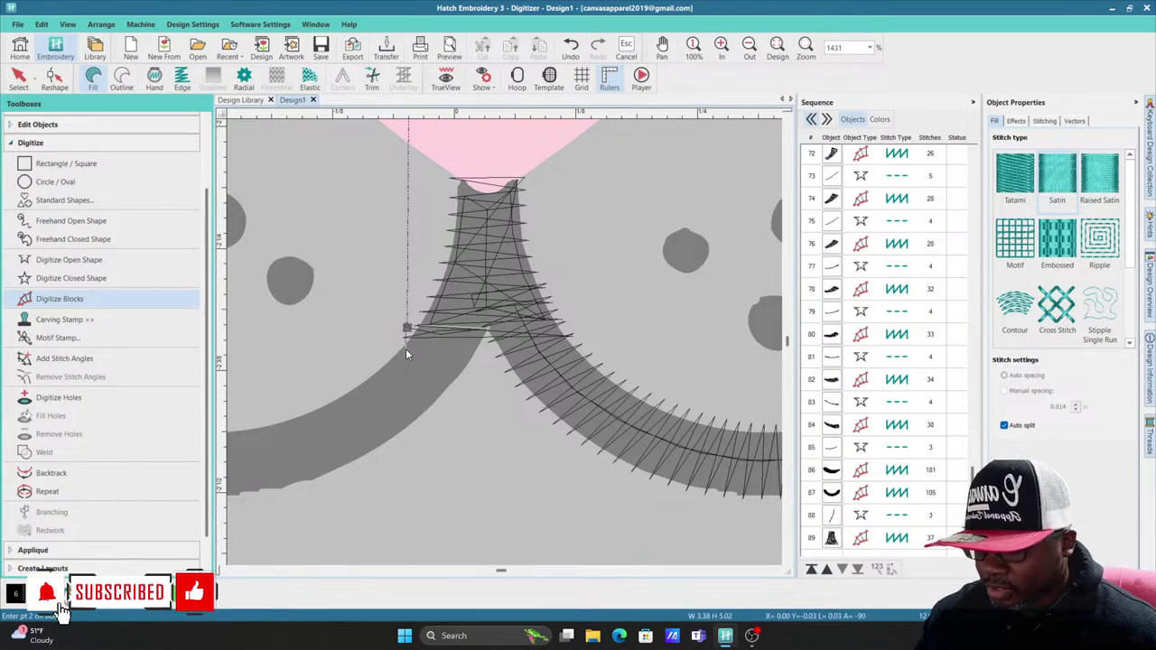
pyautogui.click(406, 349)
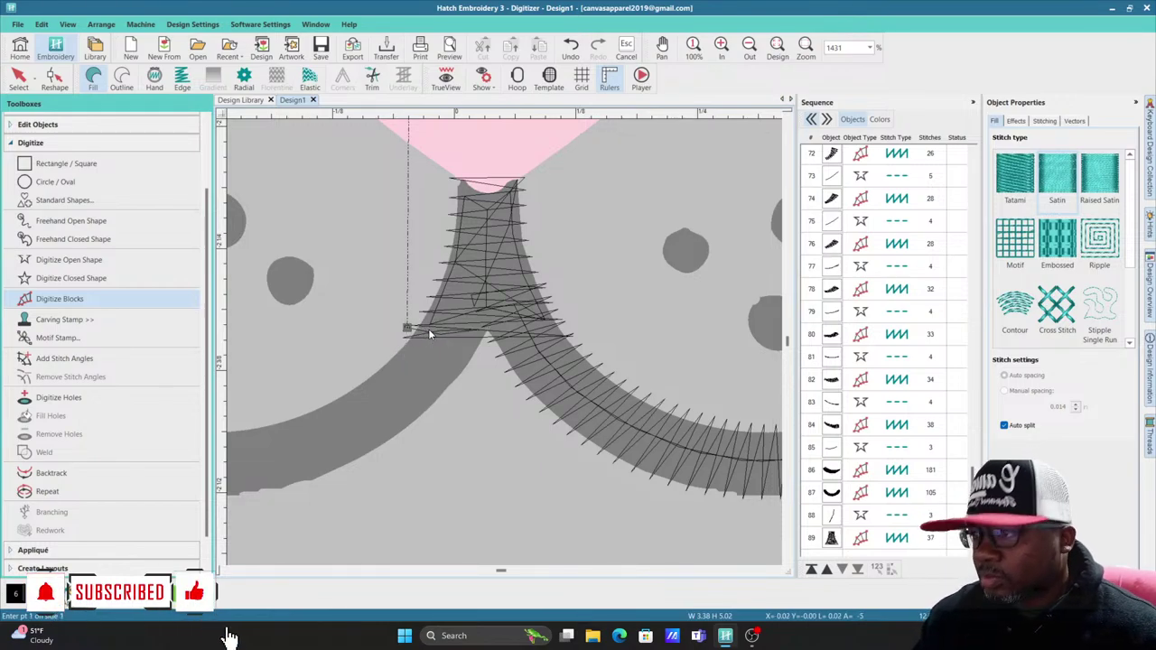
# Step: Digitize the left half of the mouth as a satin block with paired points from the stem's base to the rounded outer tip
pyautogui.click(481, 334)
pyautogui.click(394, 356)
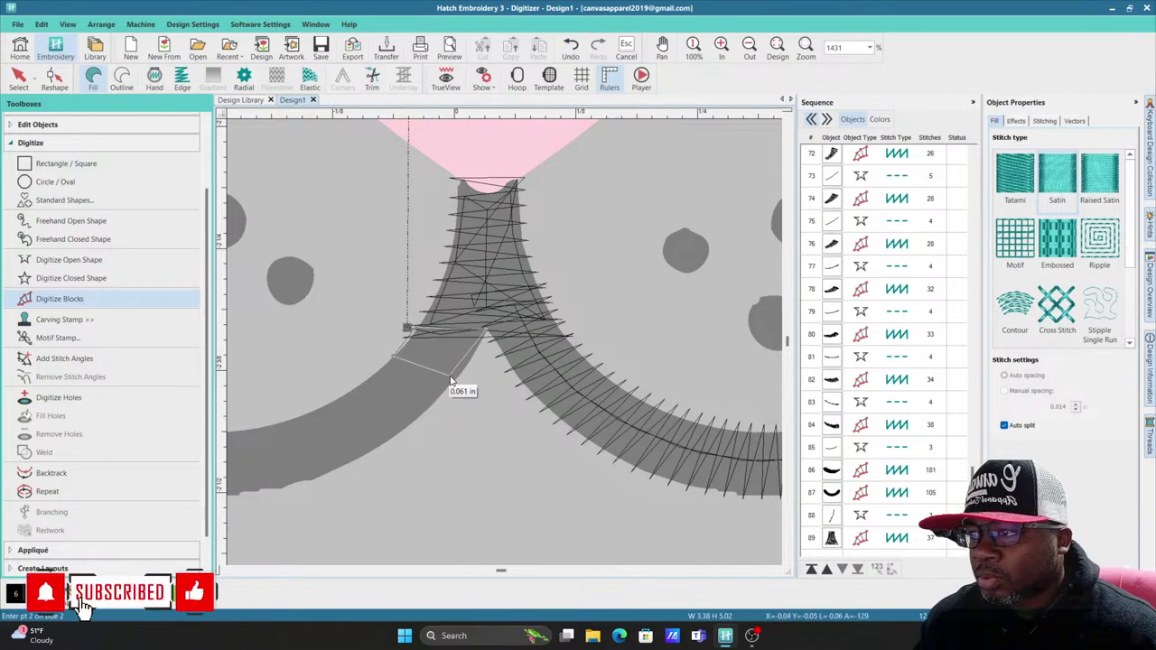
pyautogui.click(329, 402)
pyautogui.click(344, 465)
pyautogui.click(345, 371)
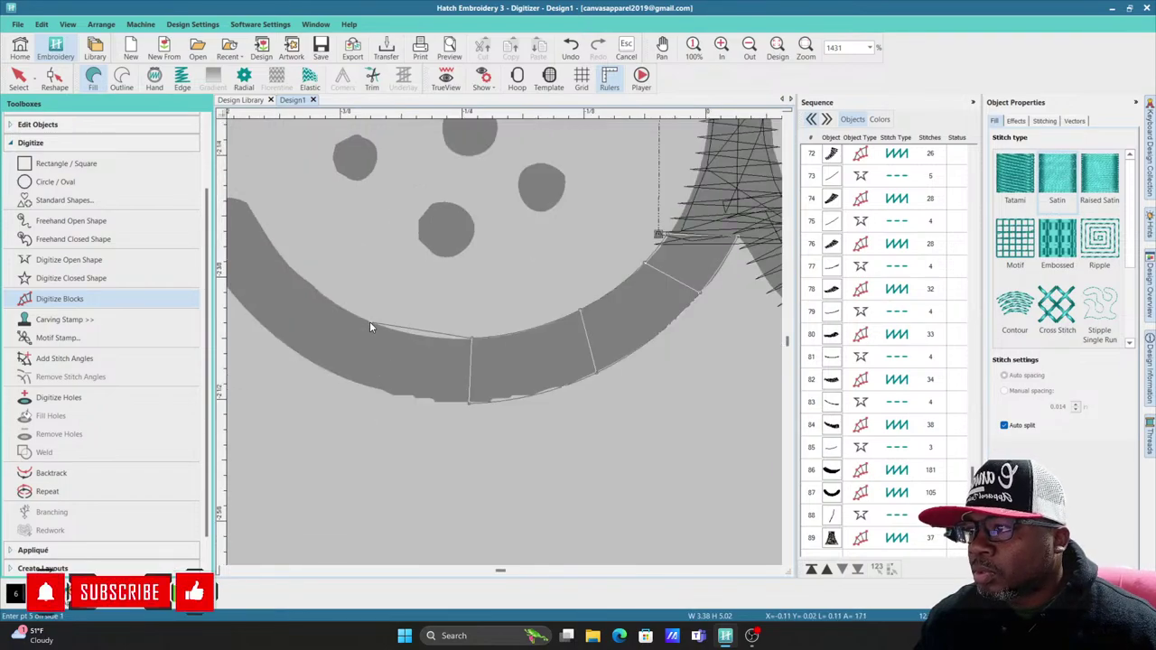
pyautogui.click(369, 322)
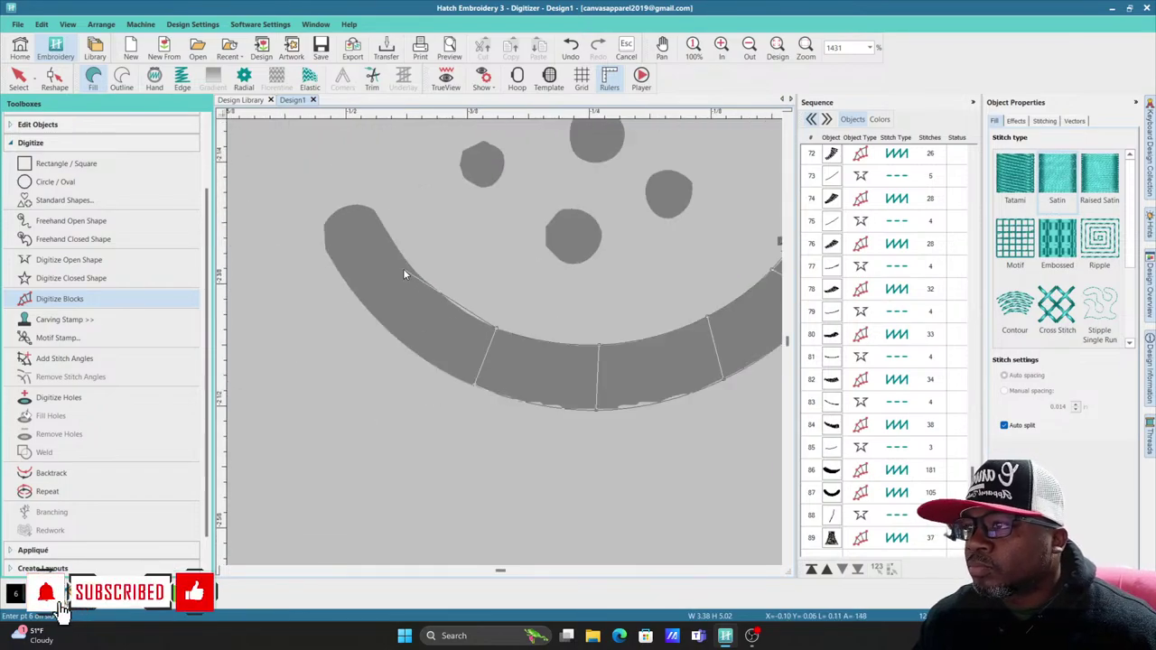
pyautogui.click(405, 266)
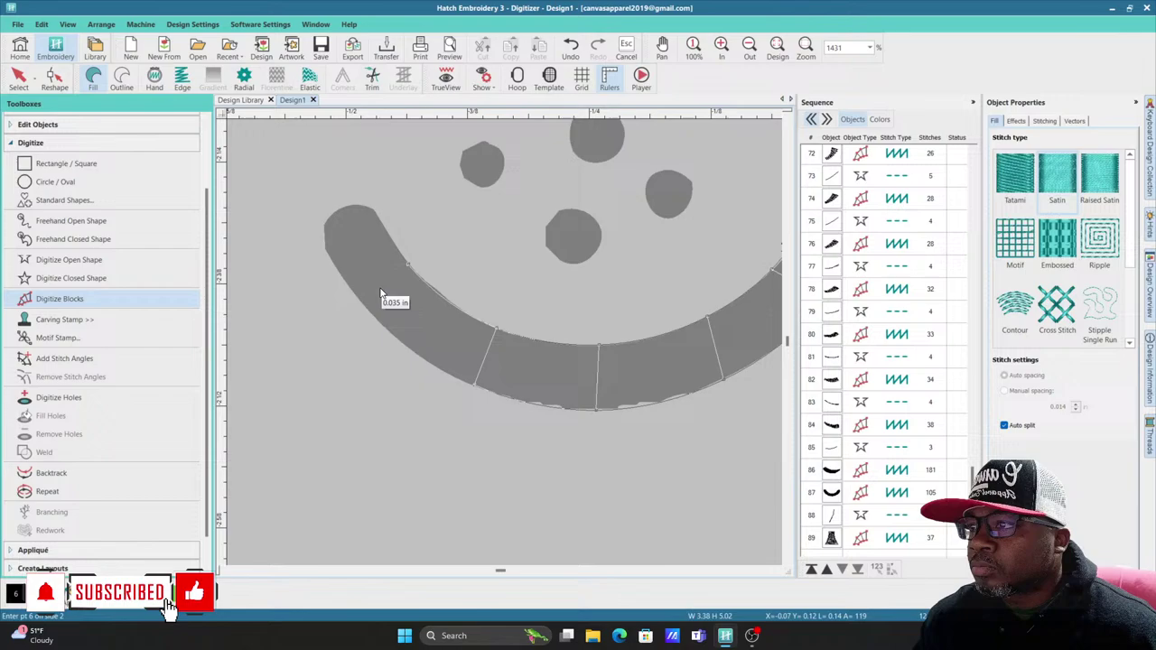
pyautogui.click(374, 211)
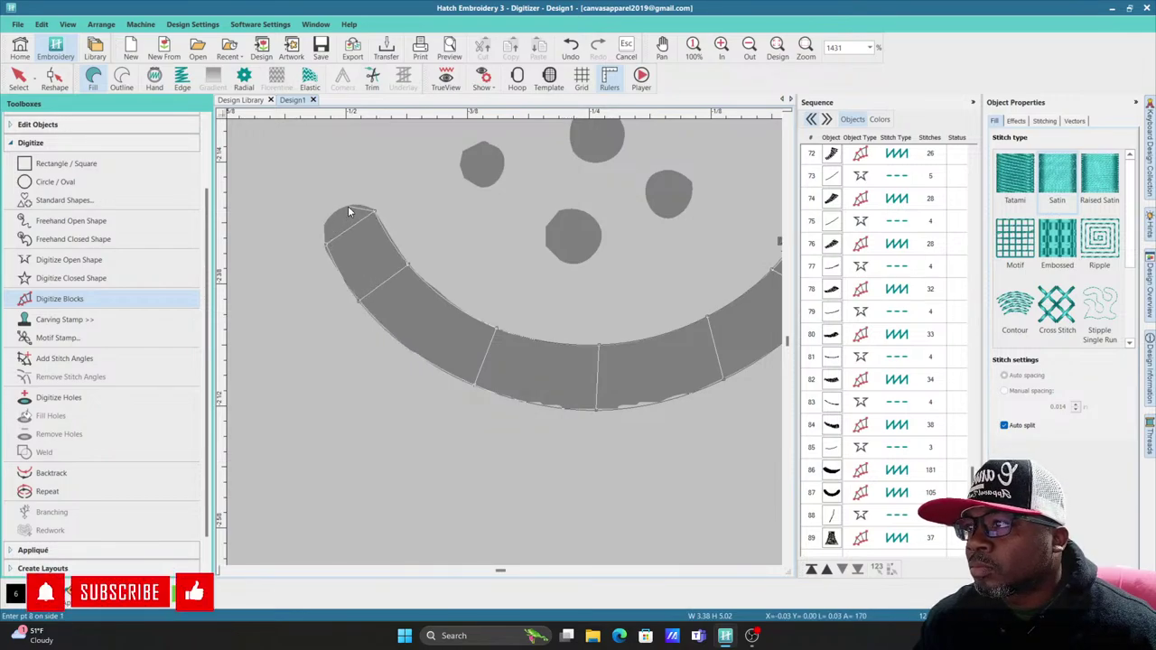
pyautogui.click(336, 217)
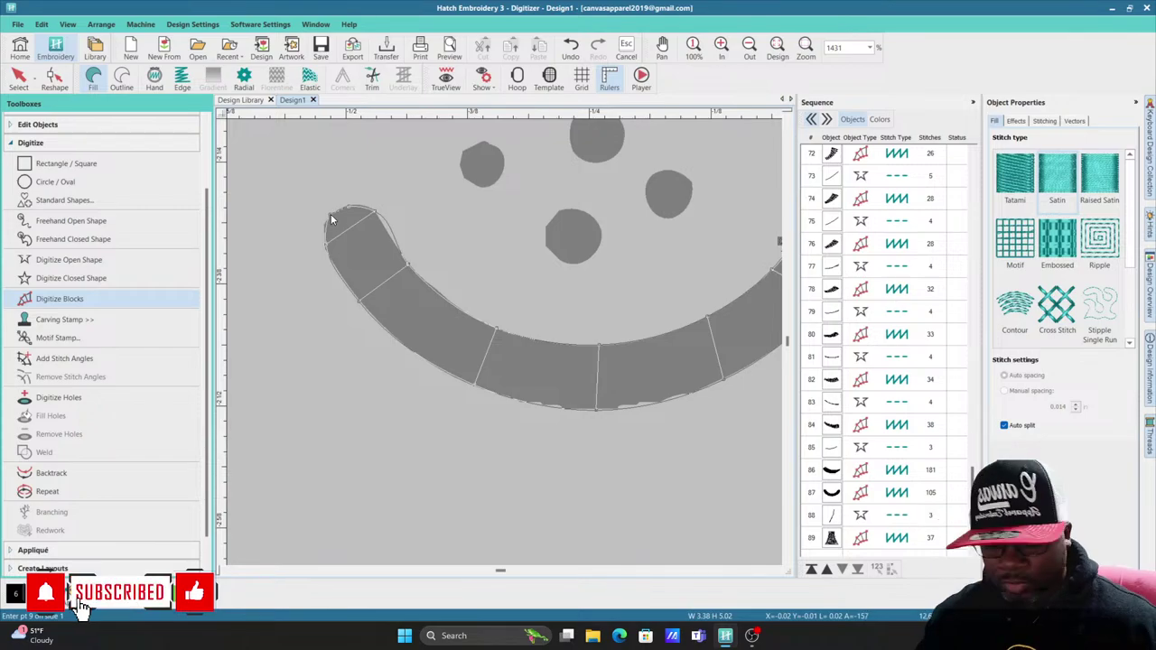
pyautogui.press('Return')
# Step: Review the mouth in TrueView and check the stitching order of its right block, connecting run, stem and left block
pyautogui.press('t')
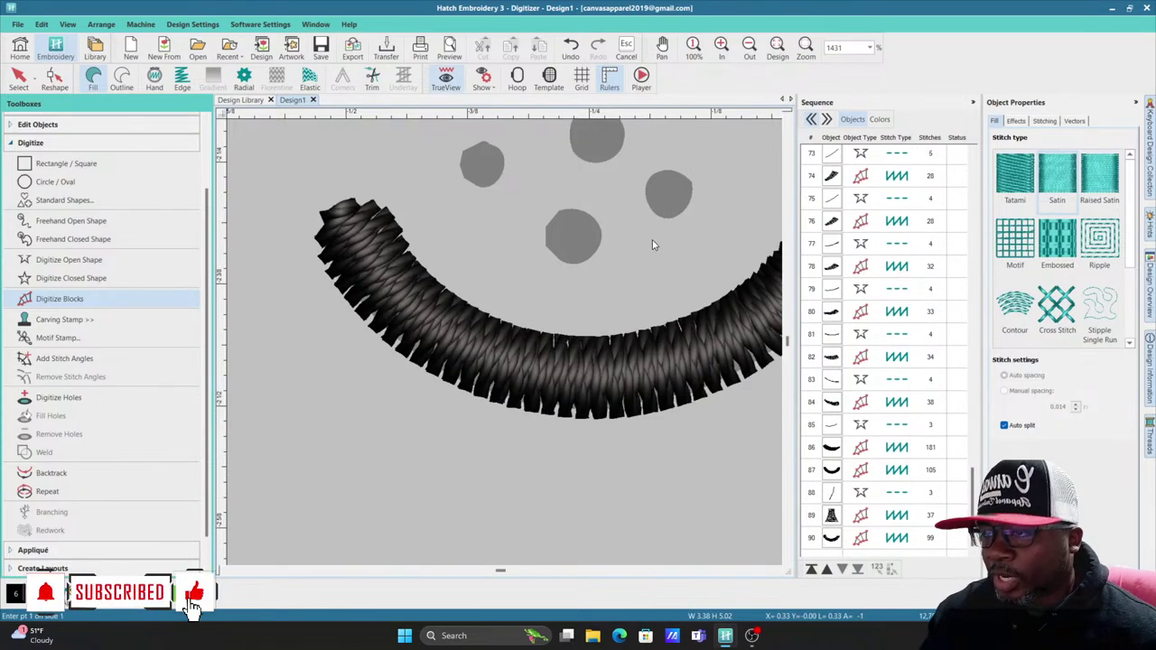
pyautogui.scroll(-5, 505, 354)
pyautogui.scroll(1, 511, 358)
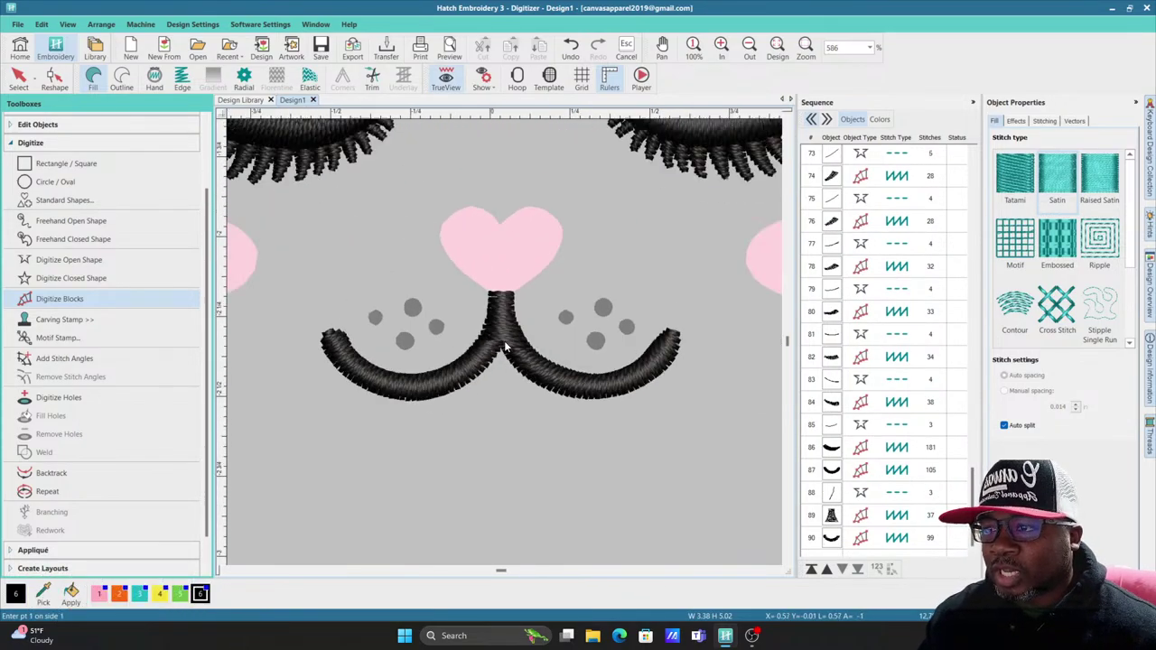
pyautogui.scroll(-1, 505, 350)
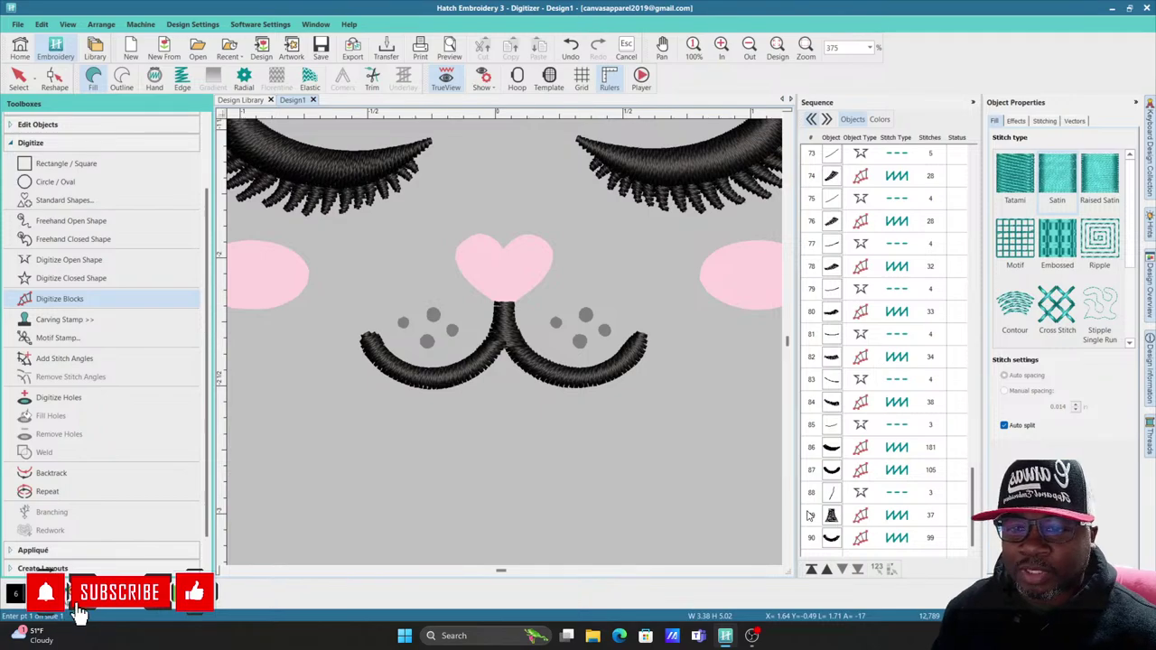
pyautogui.click(832, 471)
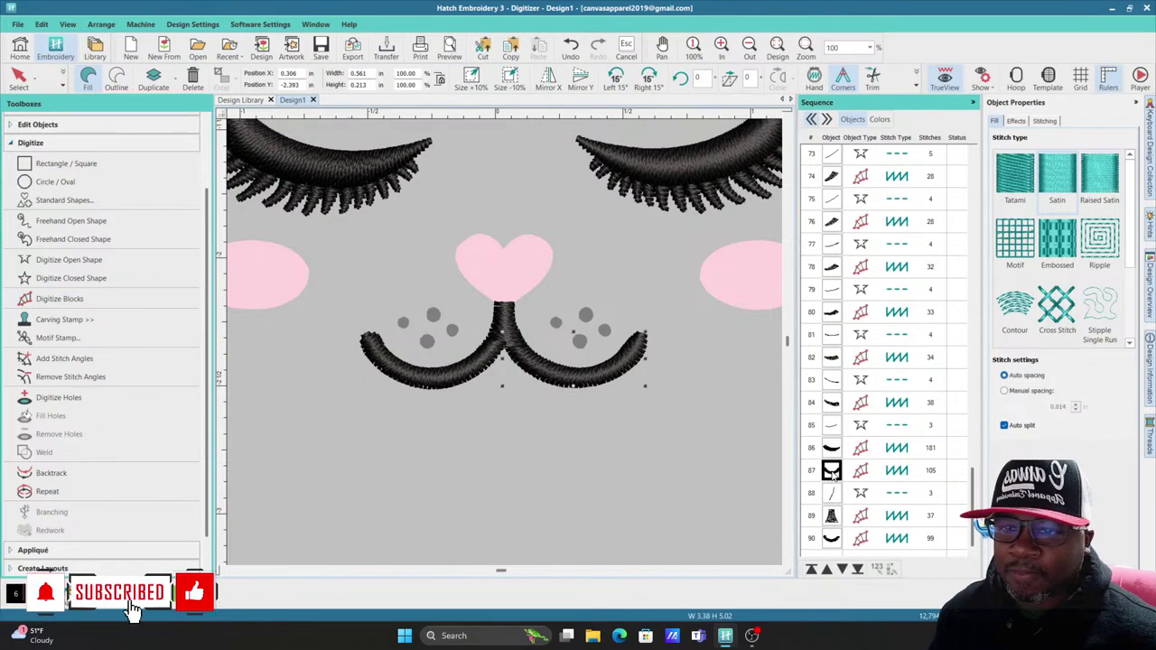
pyautogui.click(833, 493)
pyautogui.click(832, 515)
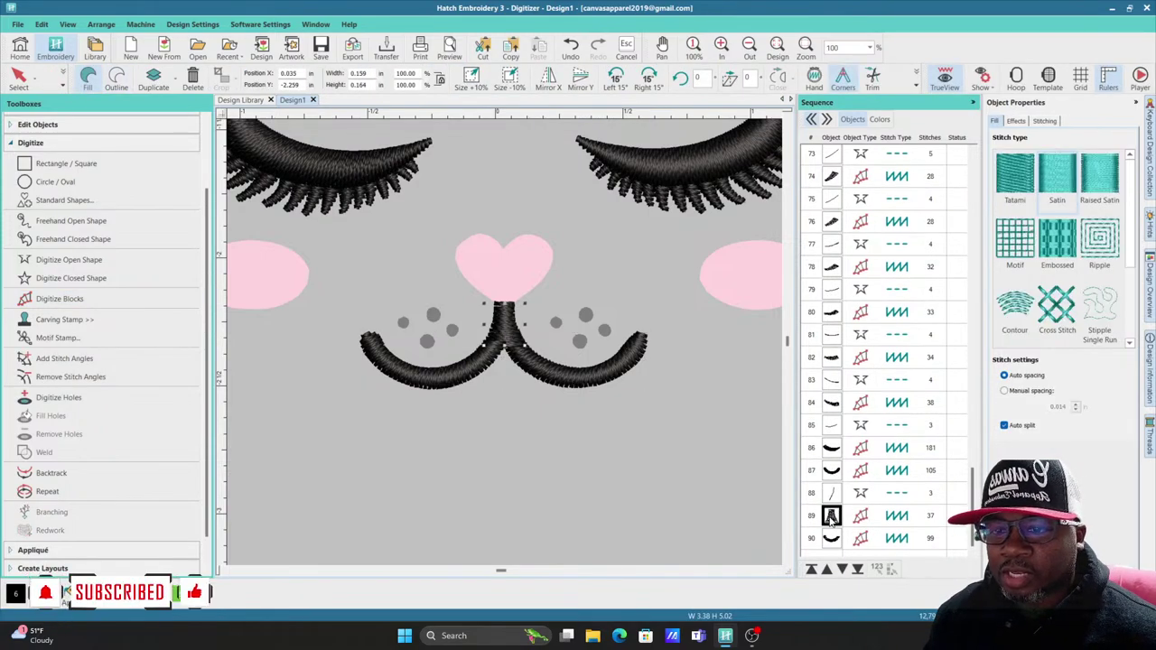
pyautogui.click(831, 541)
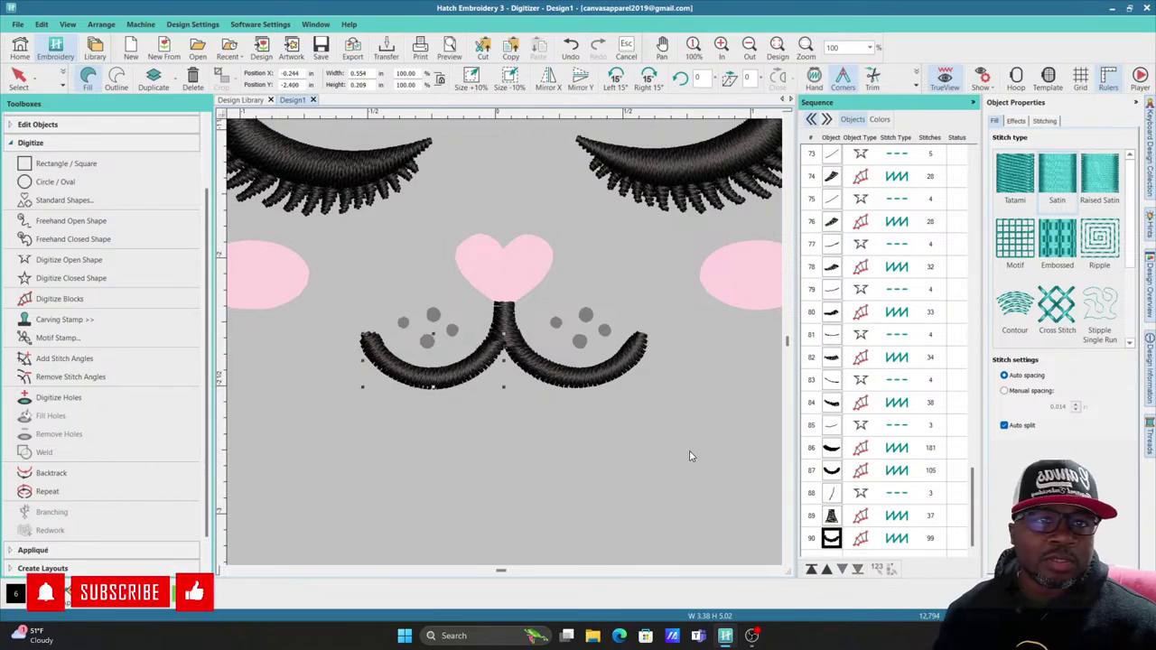
pyautogui.scroll(-2, 505, 342)
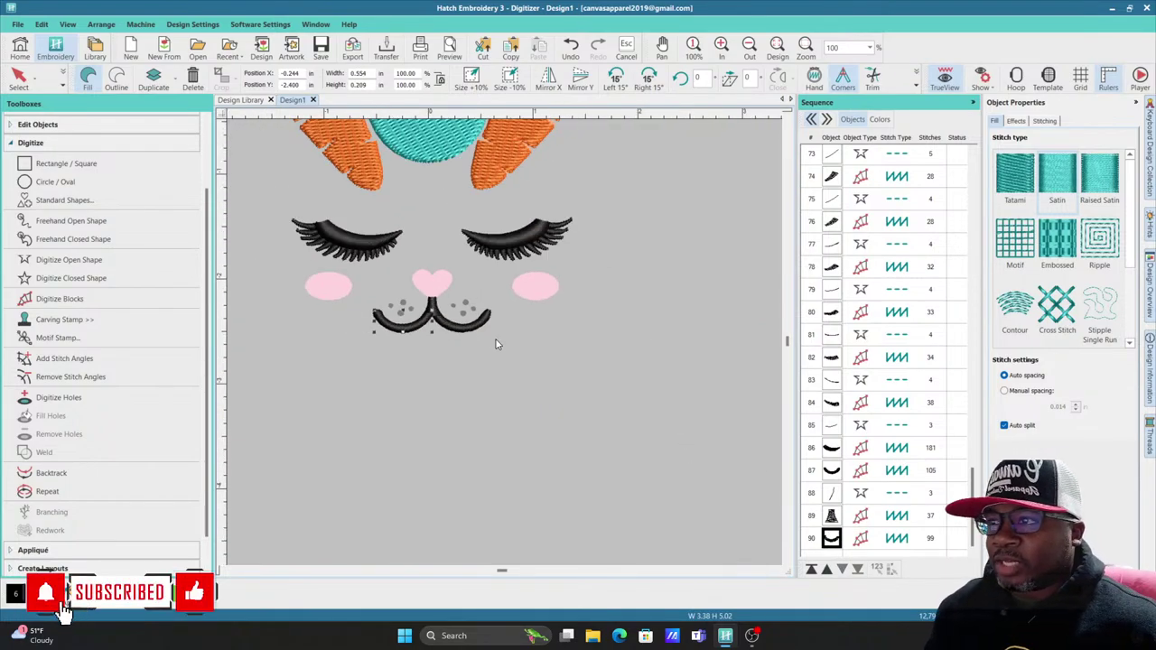
pyautogui.scroll(-1, 507, 346)
# Step: Digitize the four whisker dots above the mouth's left curve as black satin-filled circles
pyautogui.scroll(6, 505, 346)
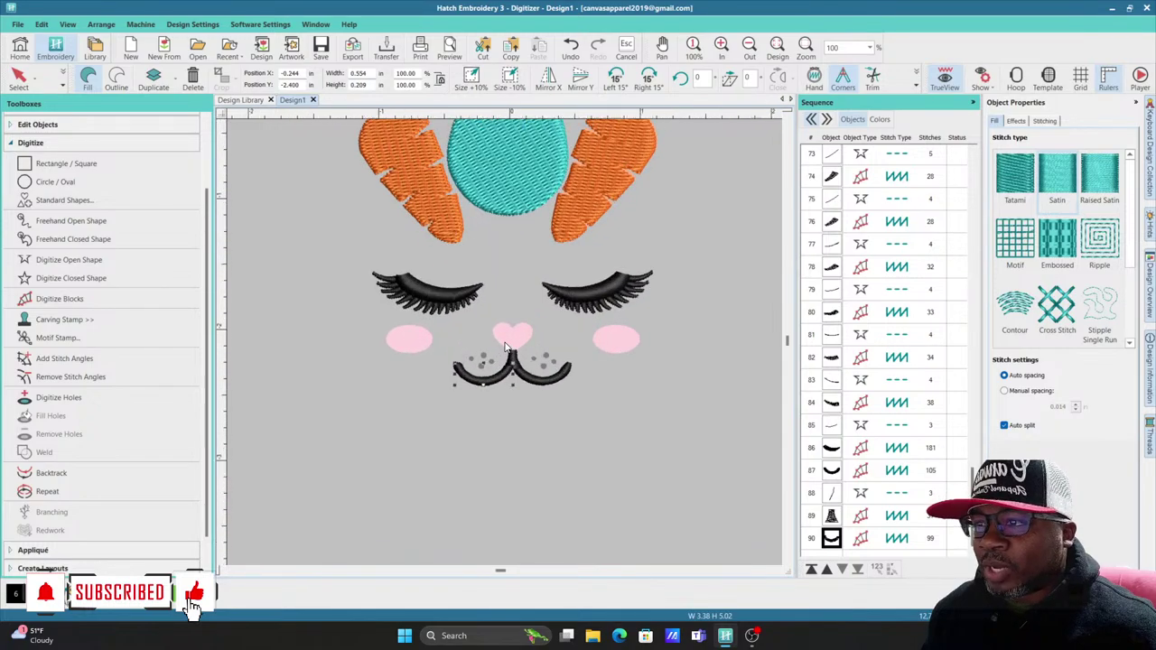
pyautogui.scroll(2, 505, 343)
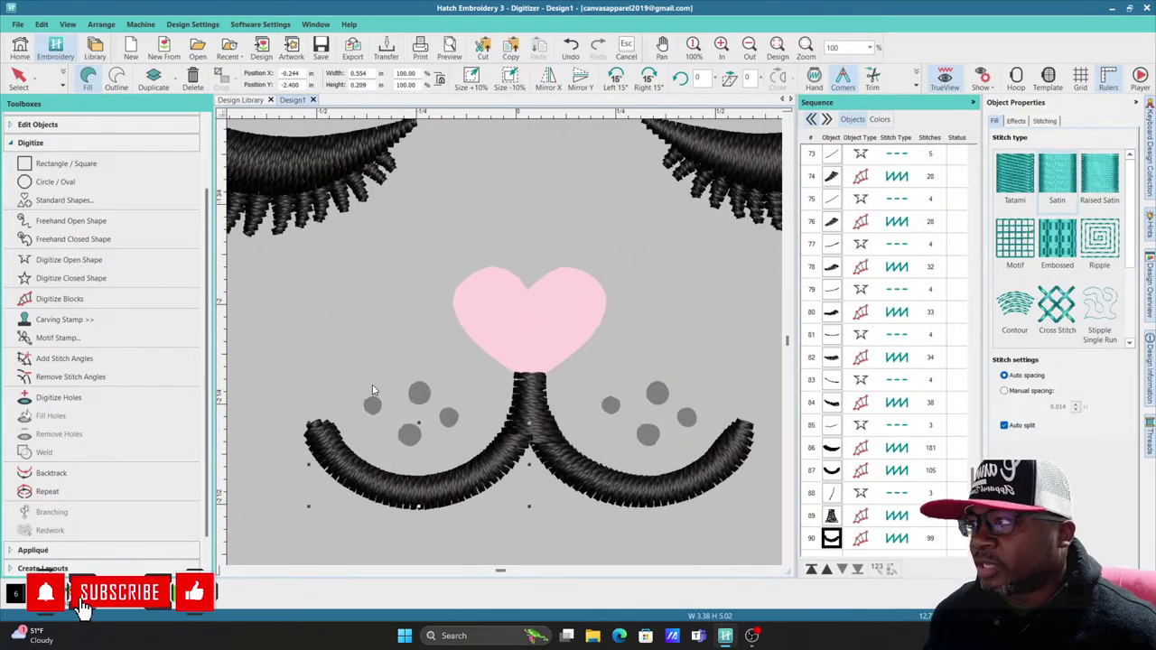
pyautogui.click(54, 181)
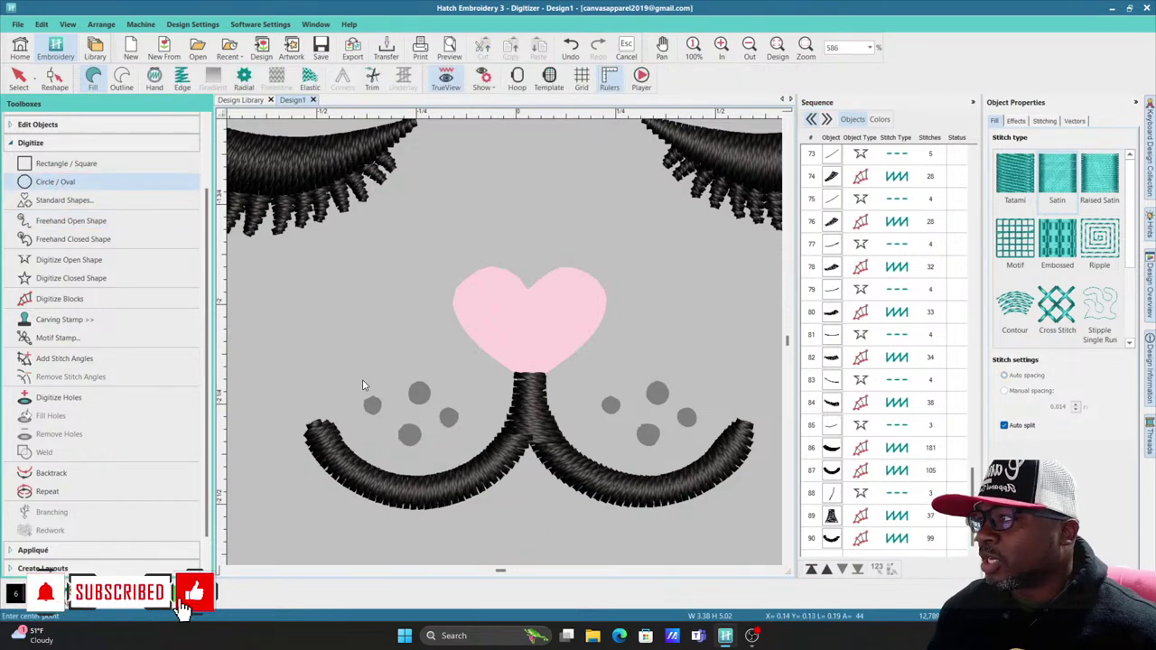
pyautogui.click(427, 406)
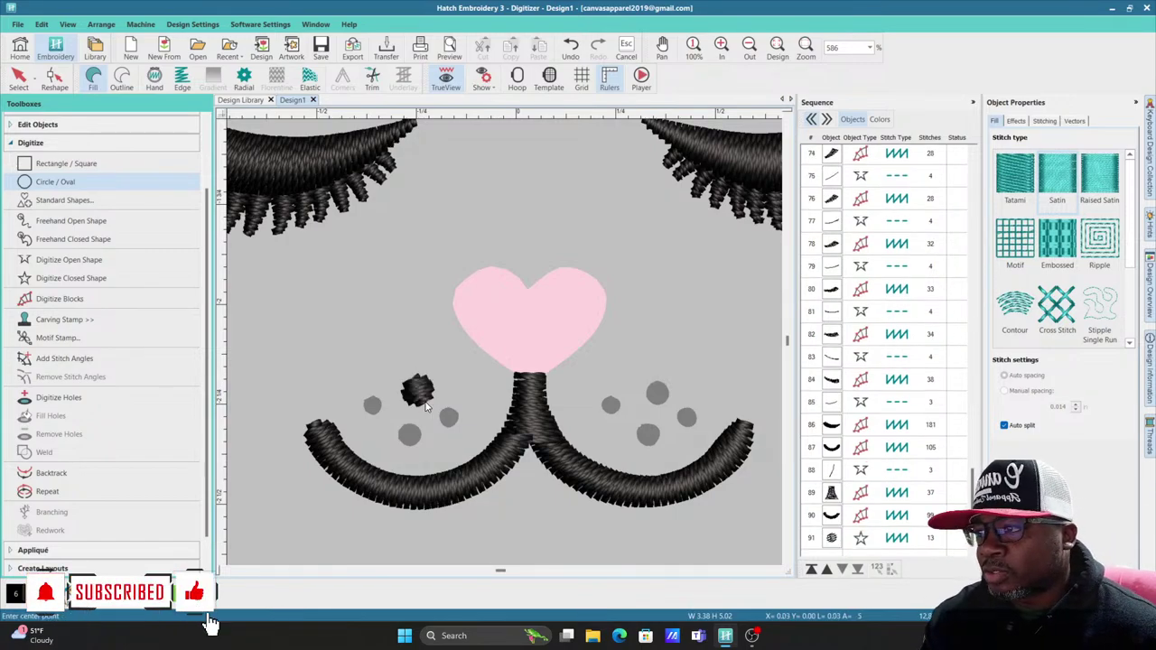
pyautogui.click(365, 400)
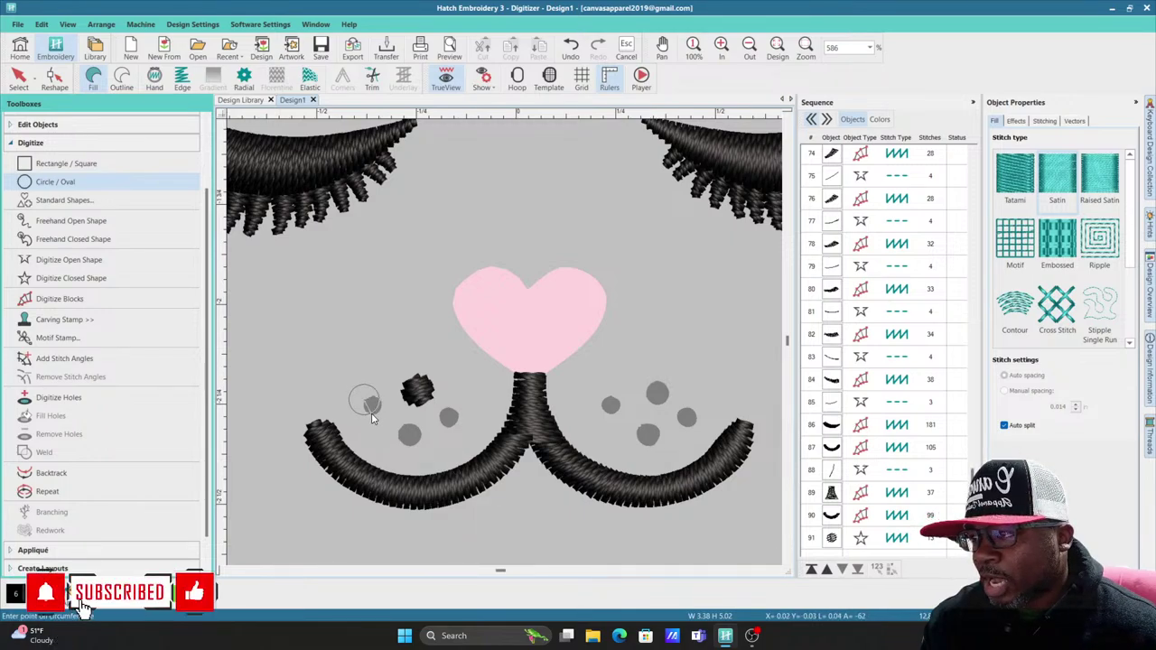
pyautogui.click(372, 413)
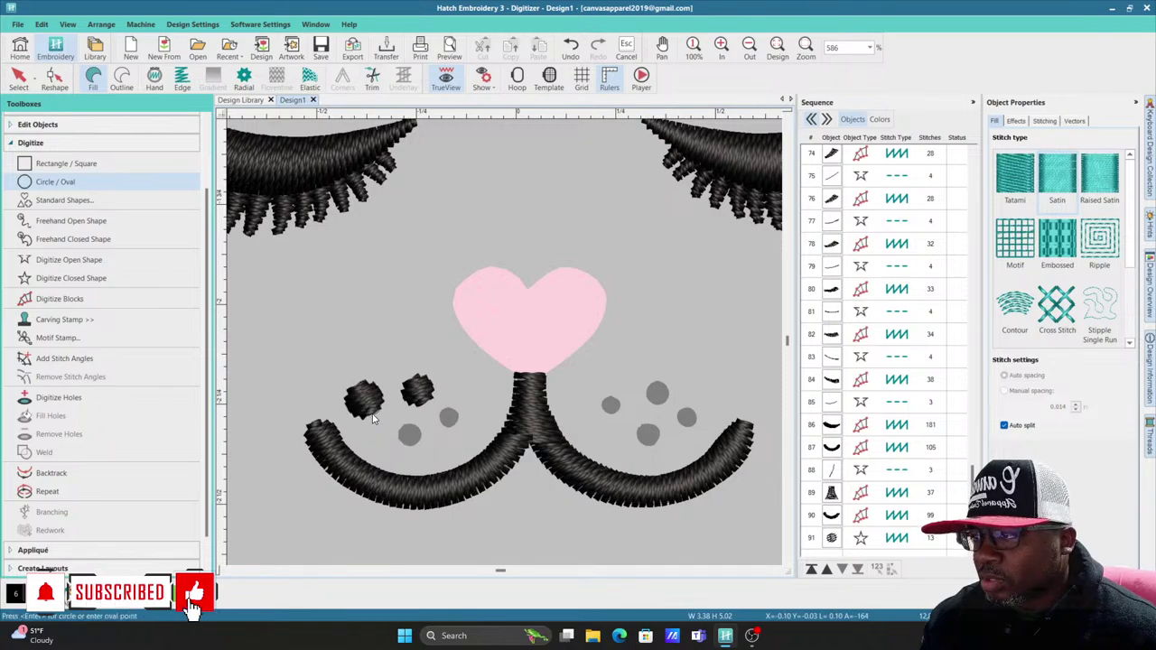
pyautogui.click(456, 429)
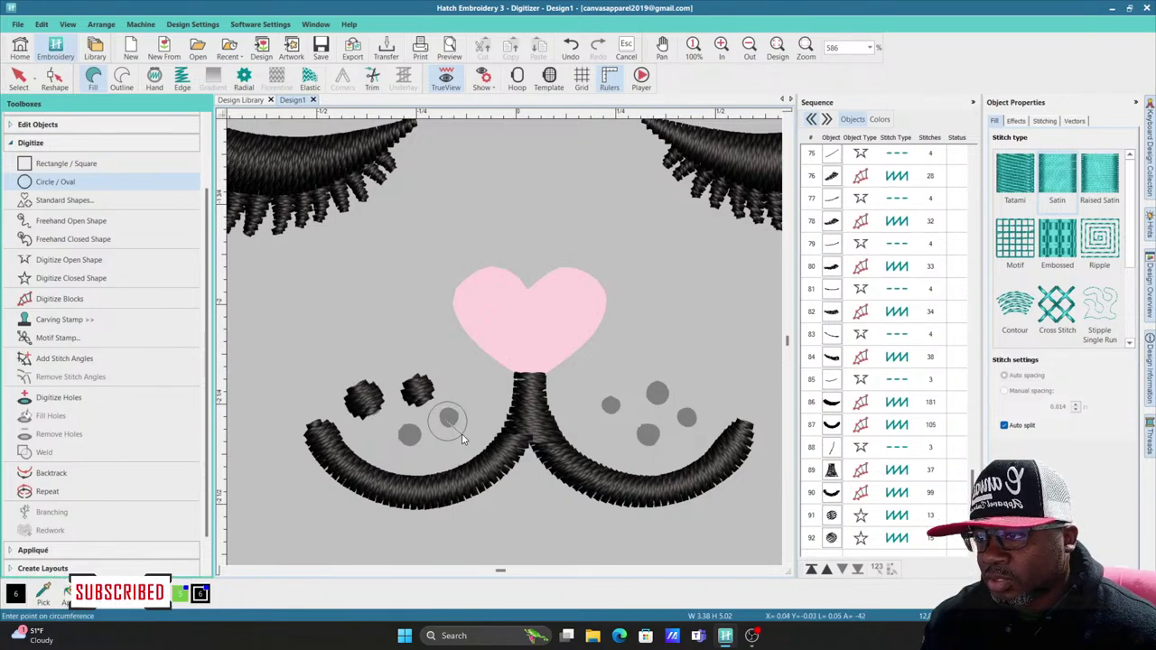
pyautogui.click(390, 432)
pyautogui.click(402, 449)
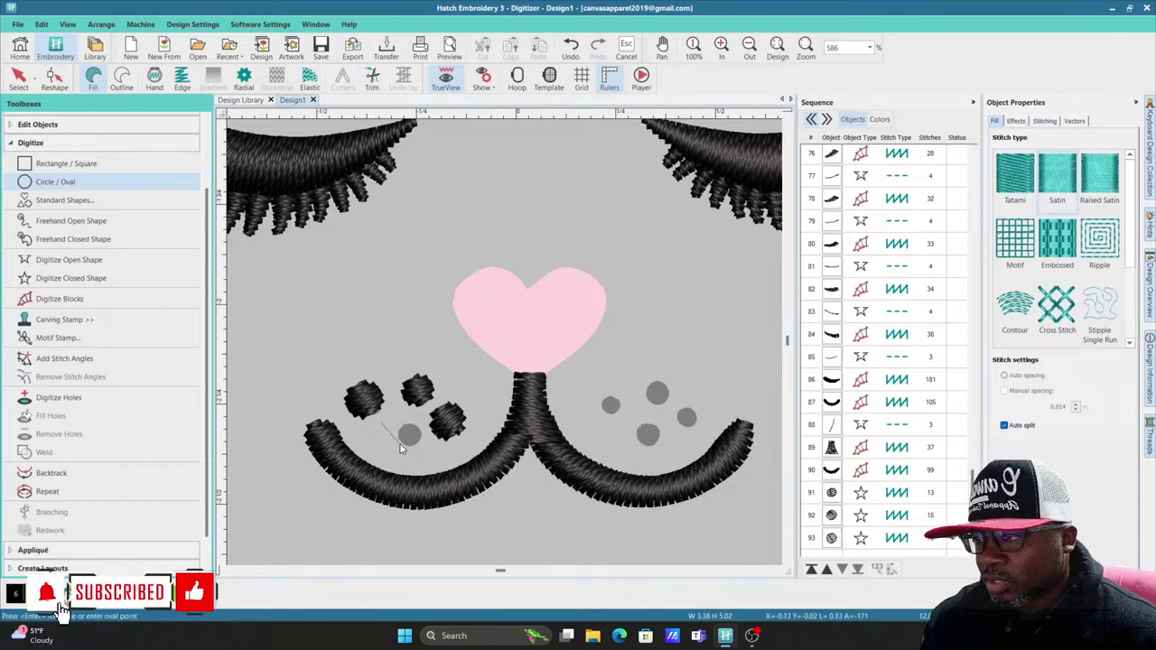
# Step: Digitize the upper and innermost whisker dots above the mouth's right curve as satin circles, and activate Digitize Blocks at the remaining two dots
pyautogui.click(659, 392)
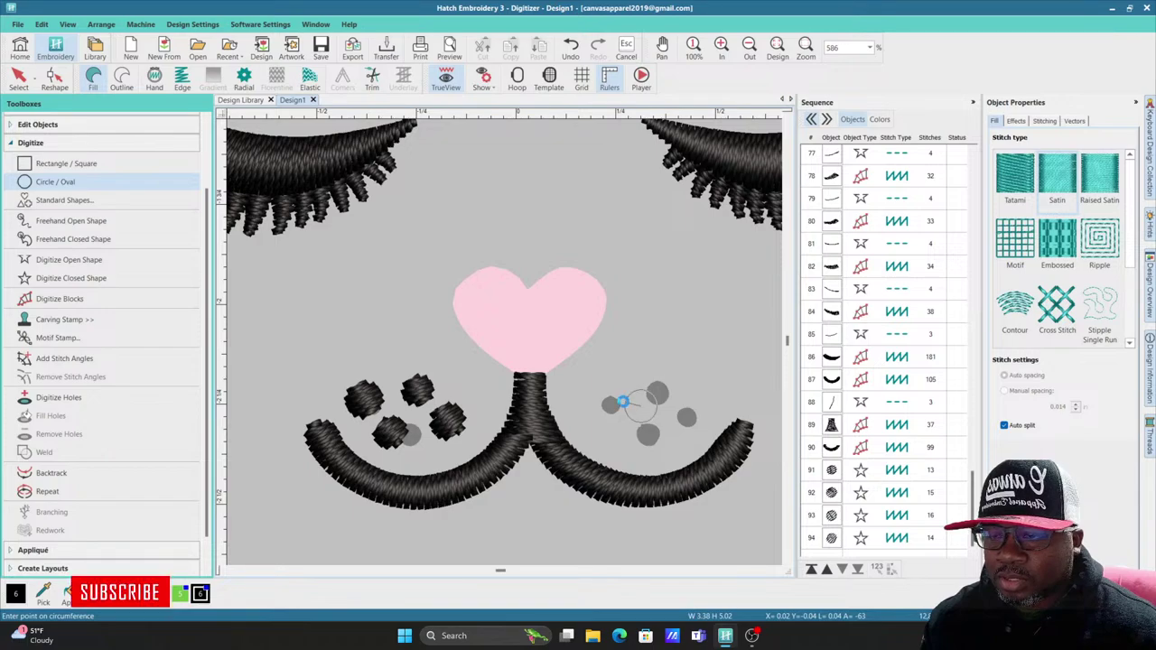
pyautogui.click(622, 401)
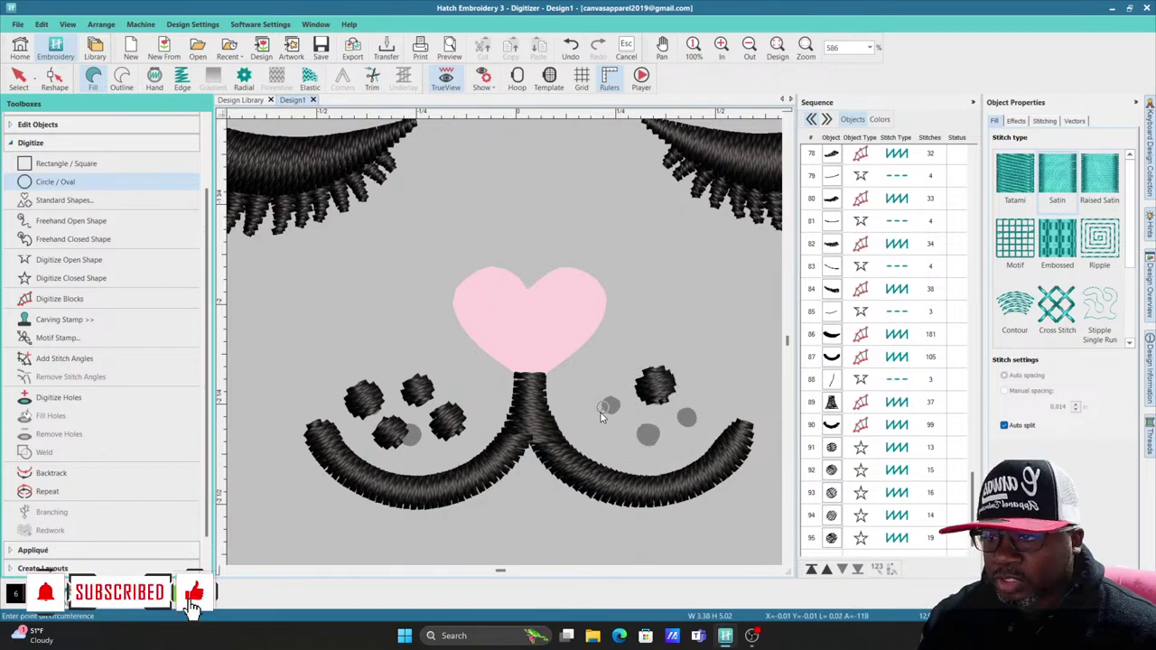
pyautogui.click(603, 408)
pyautogui.click(597, 424)
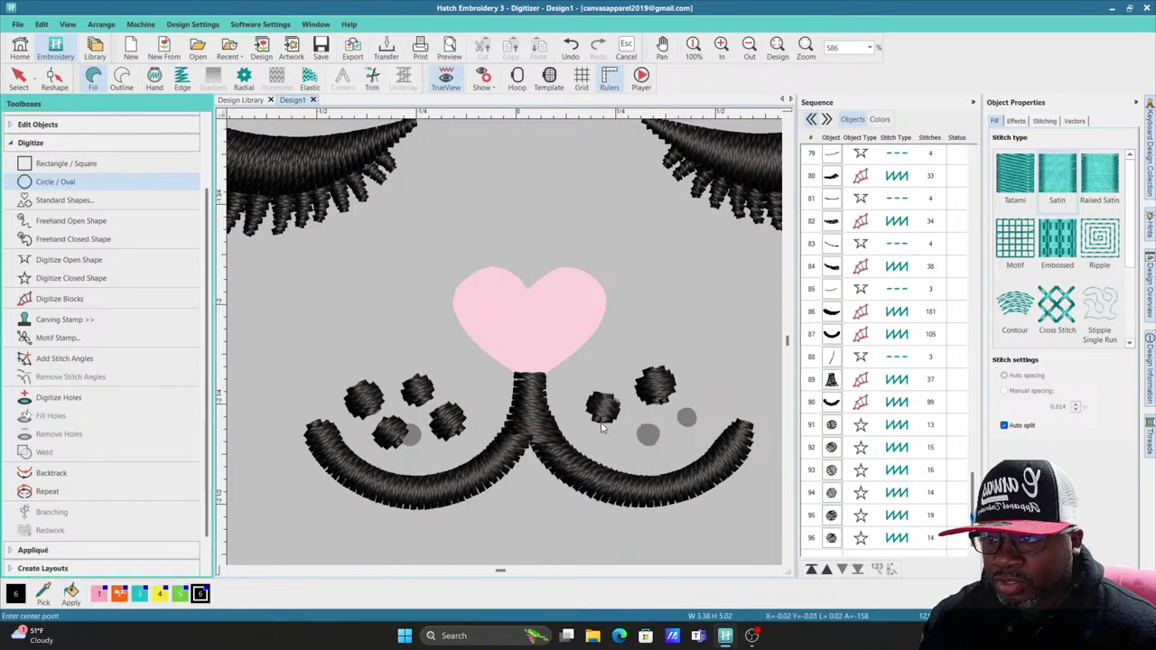
pyautogui.click(52, 304)
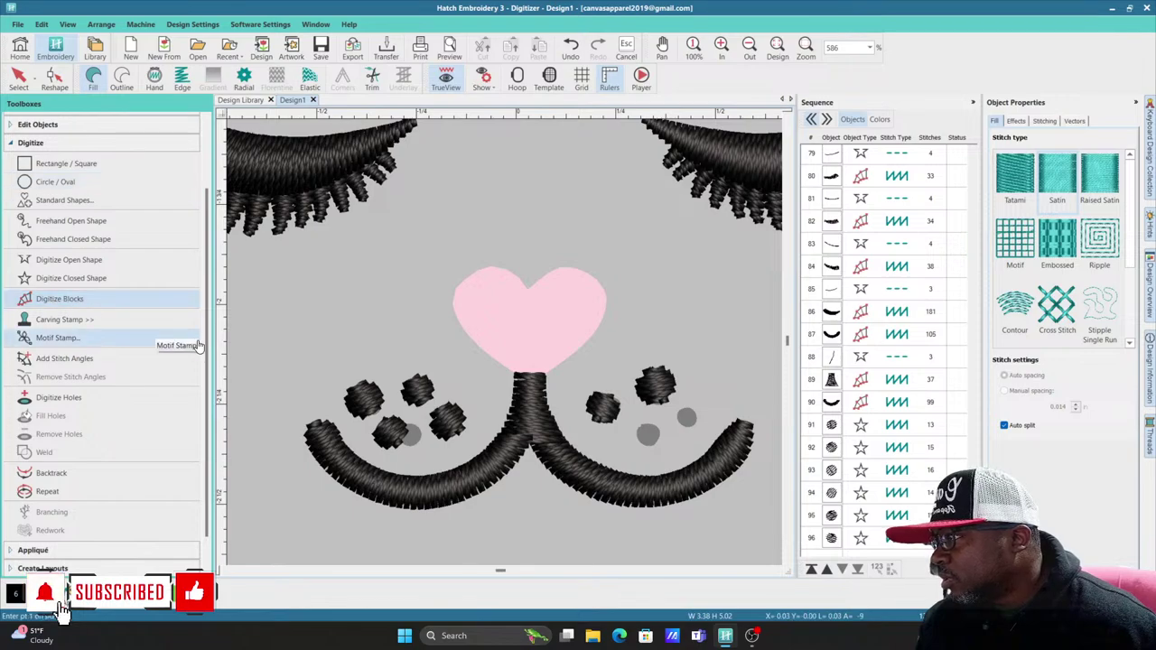
pyautogui.scroll(2, 686, 416)
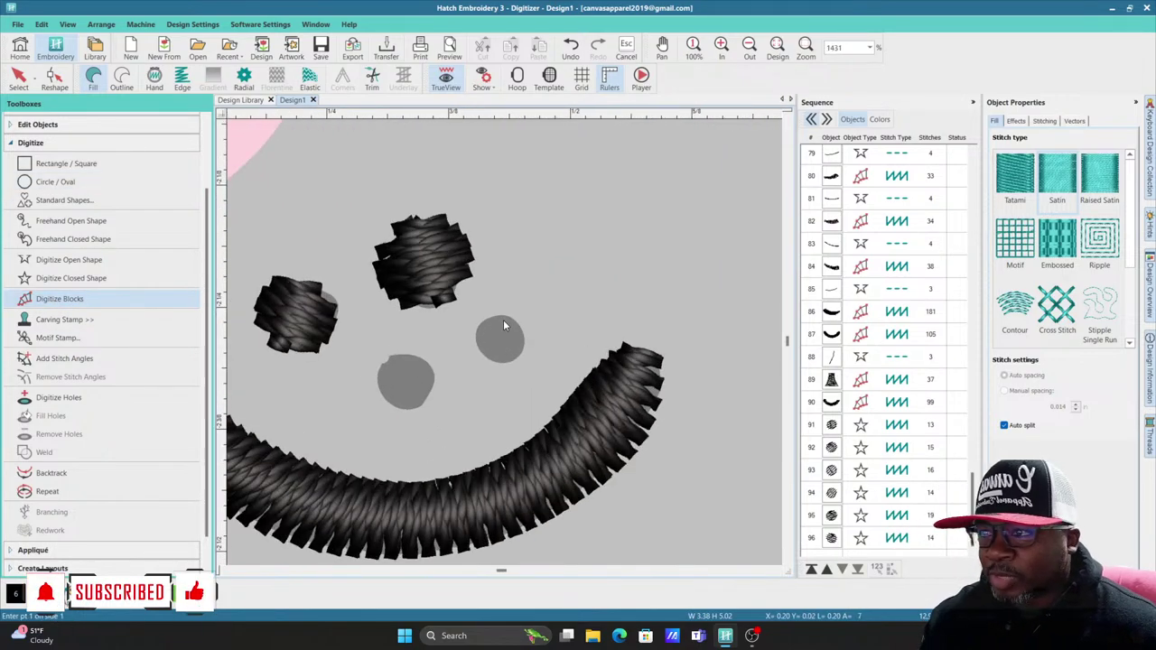
pyautogui.click(498, 315)
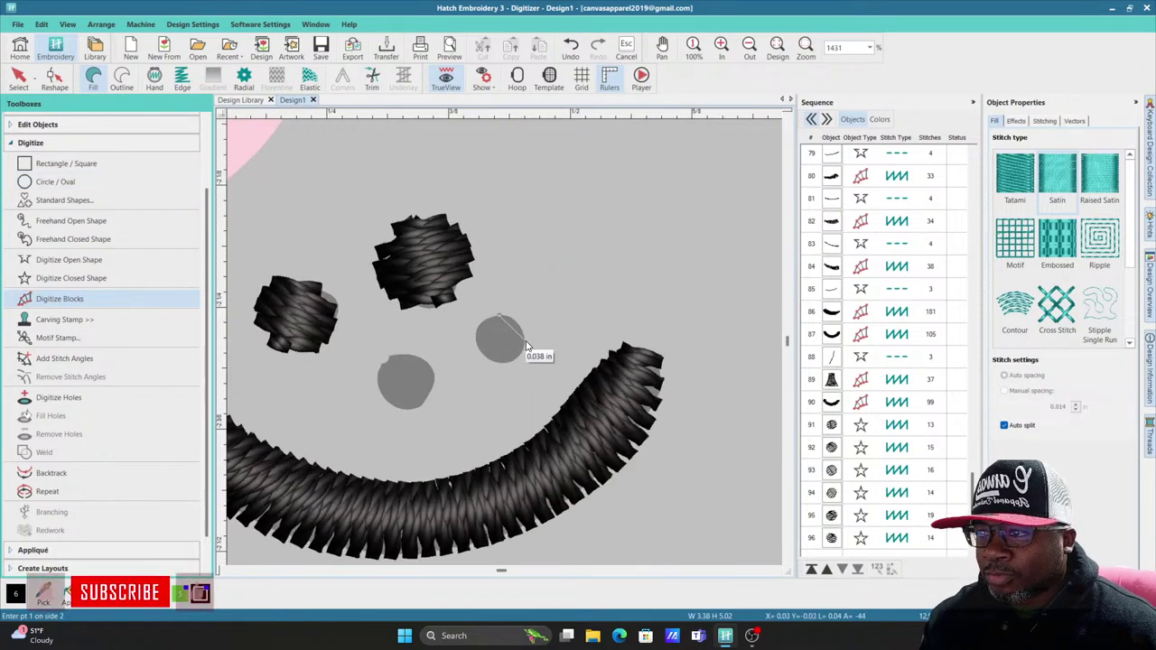
pyautogui.click(525, 341)
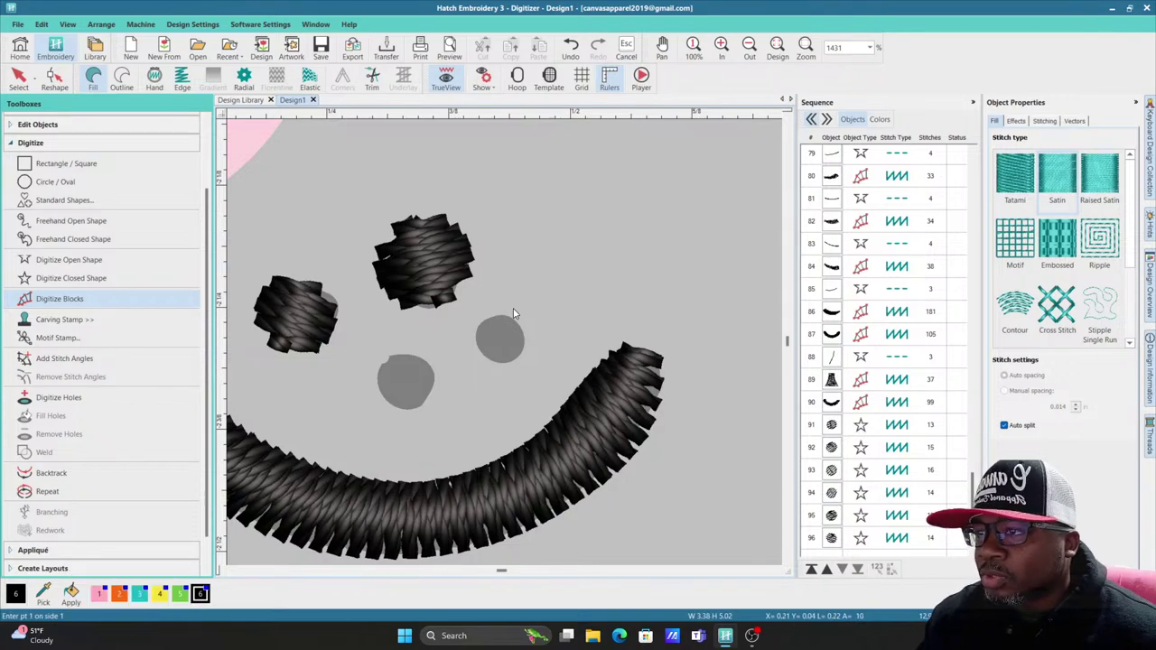
pyautogui.press('Escape')
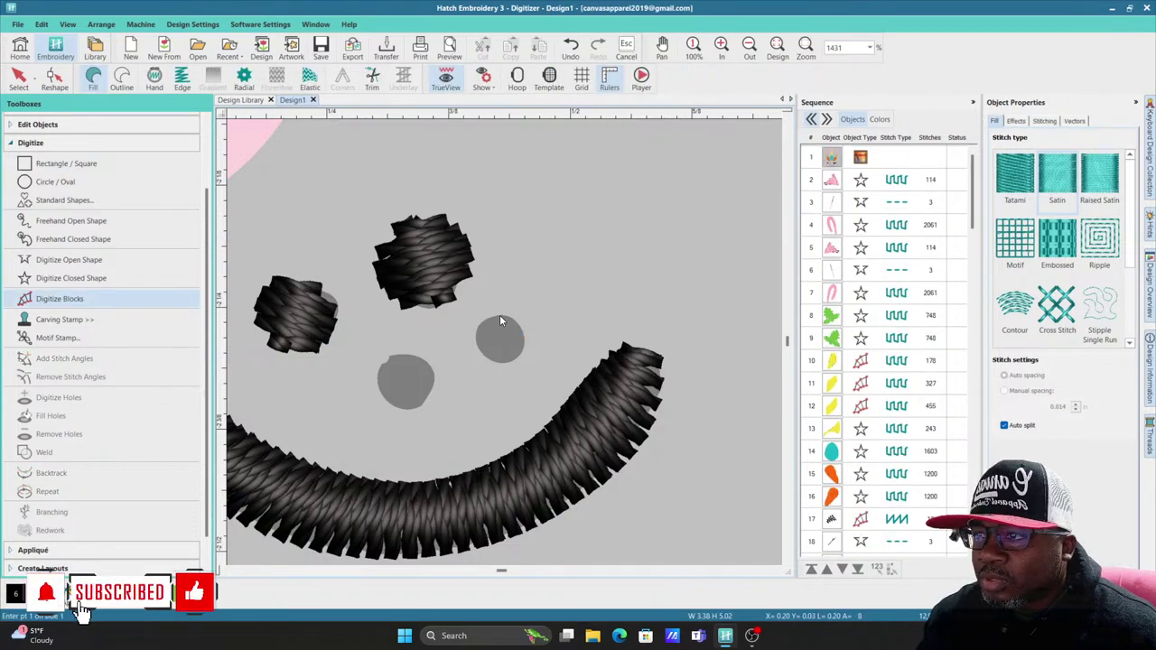
pyautogui.click(500, 316)
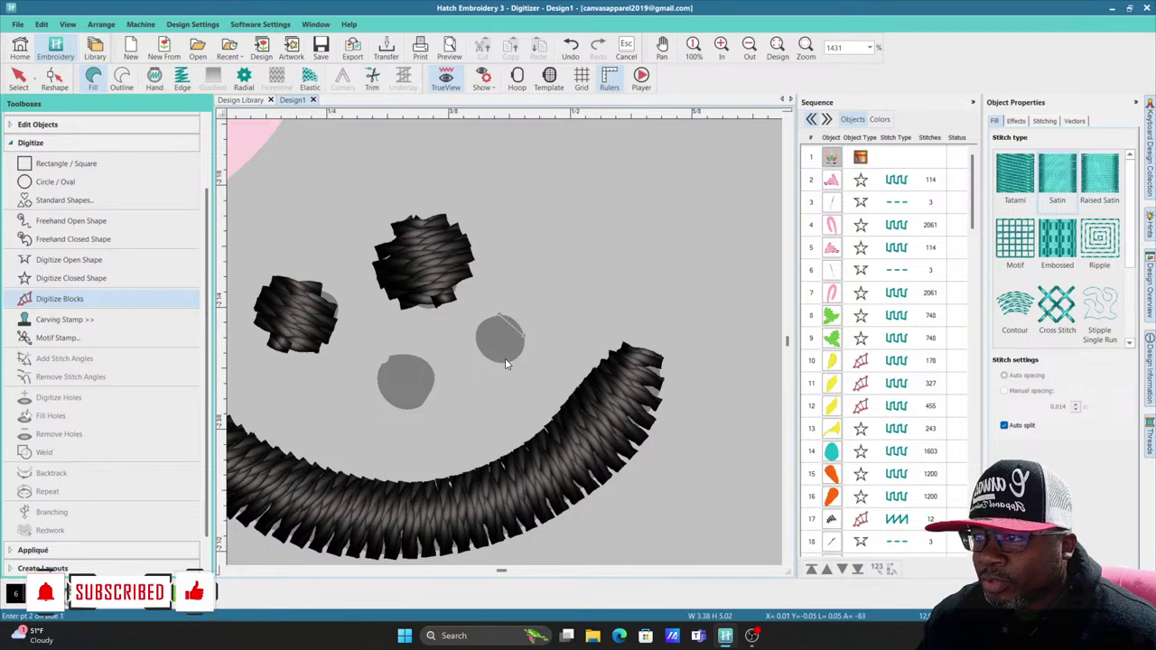
pyautogui.press('Escape')
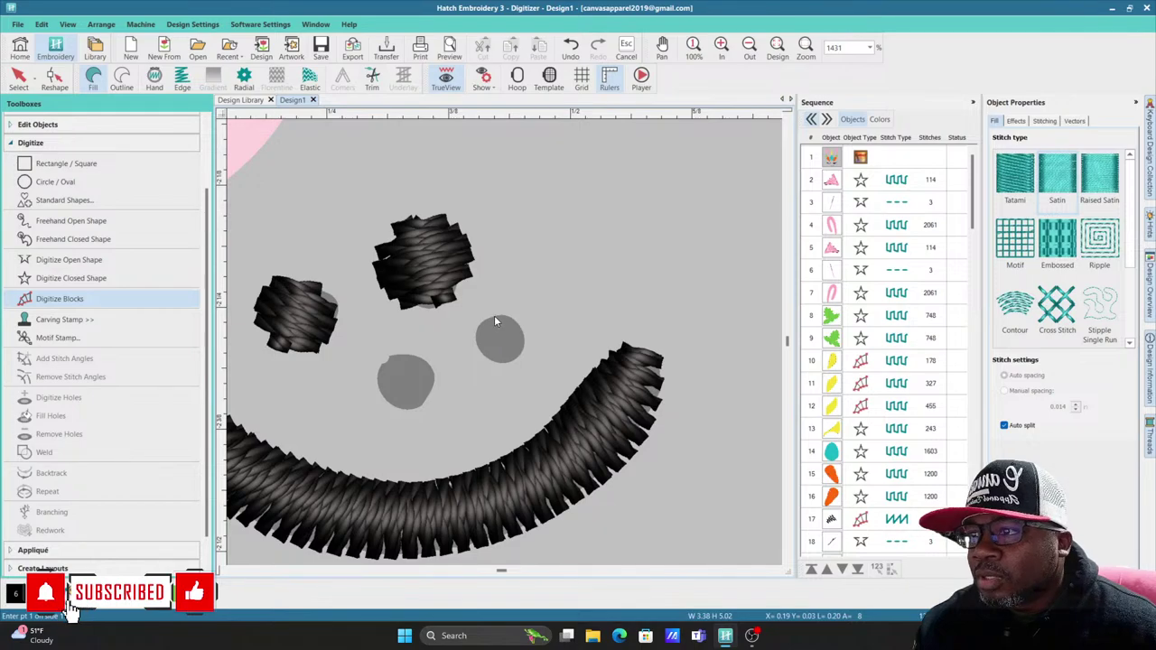
# Step: Digitize the outermost whisker dot above the mouth's right curve as a satin block with paired points from its upper to its lower edge
pyautogui.click(494, 316)
pyautogui.click(478, 342)
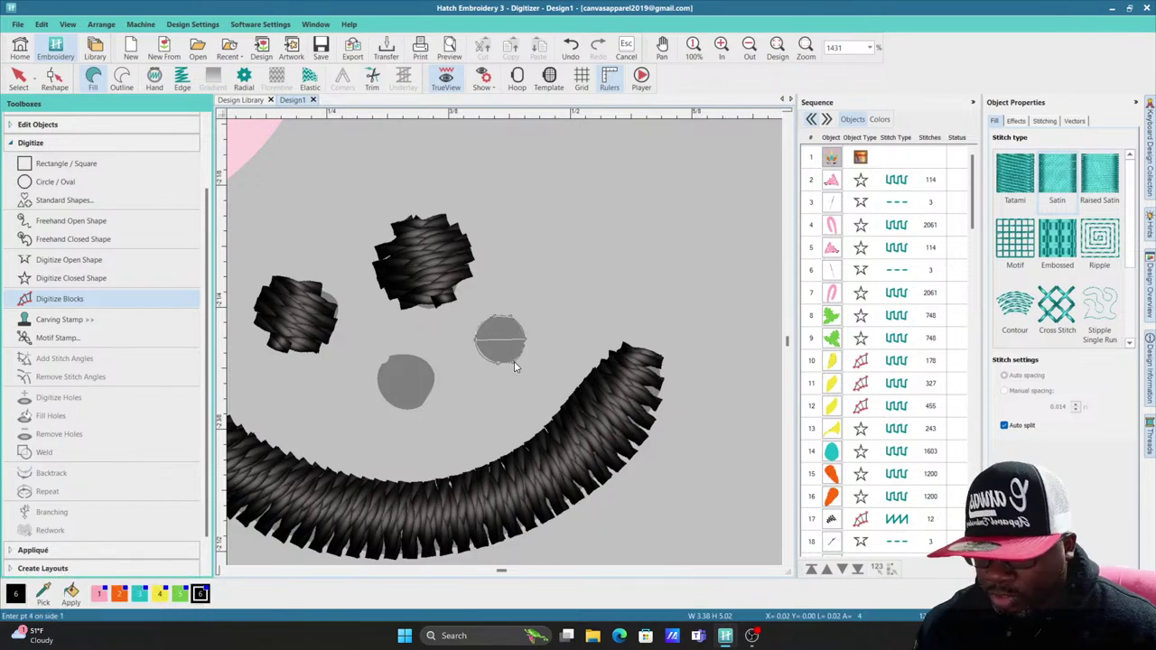
pyautogui.press('Return')
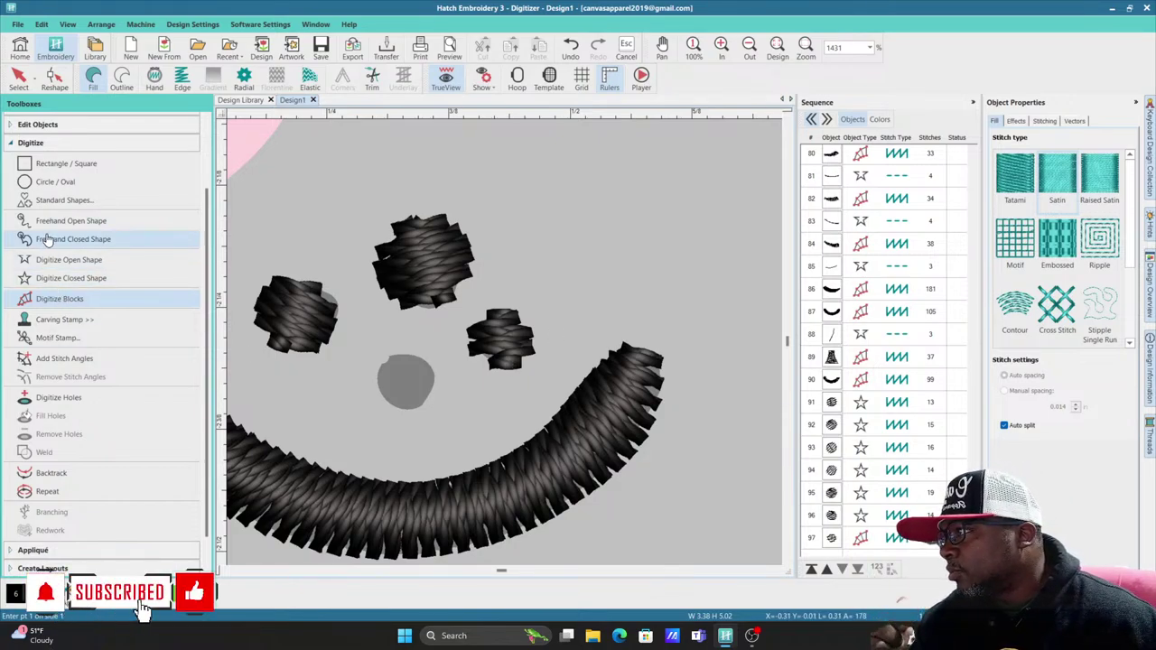
# Step: Digitize the lowest whisker dot above the mouth's right curve as a closed satin shape traced around its edge
pyautogui.click(63, 278)
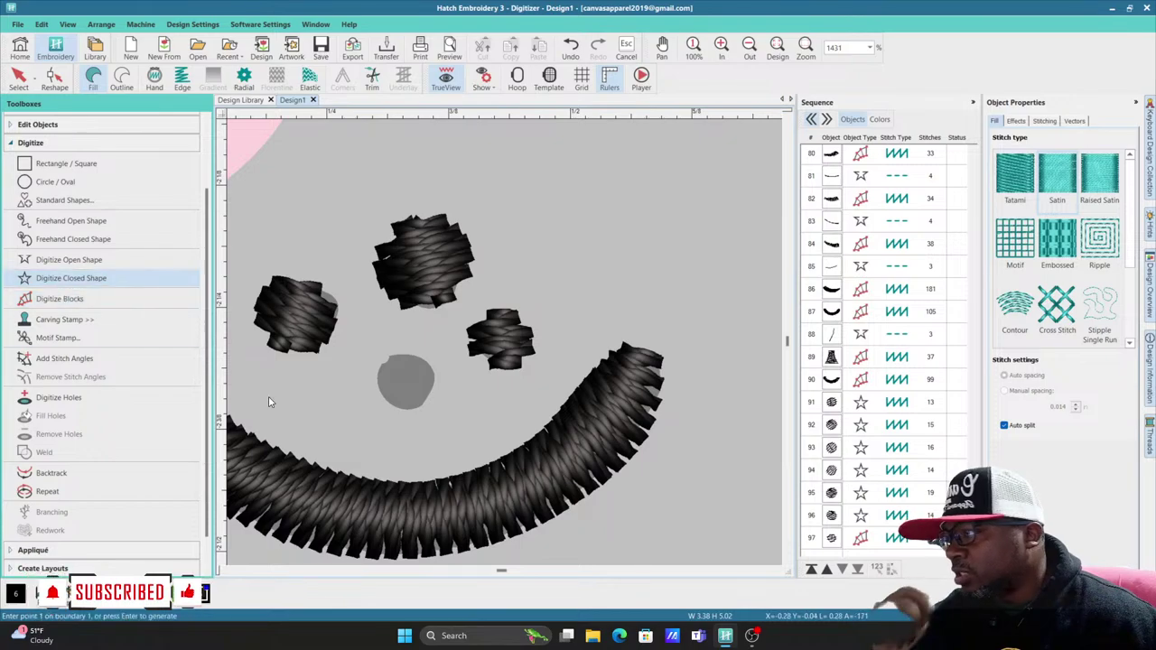
pyautogui.click(402, 354)
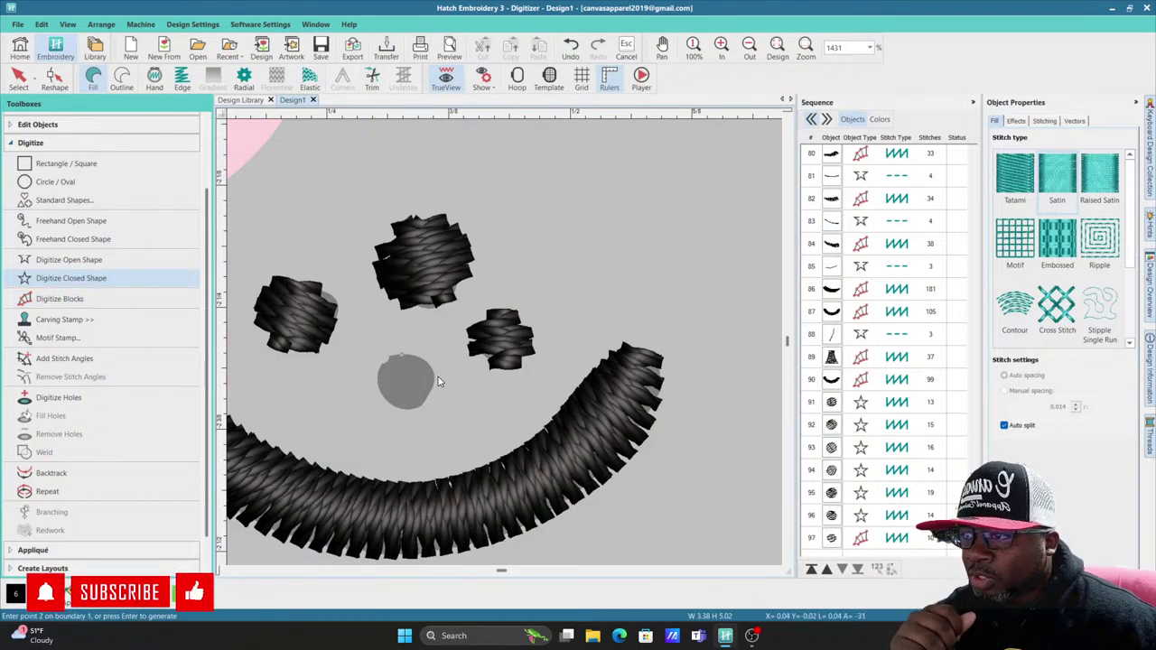
pyautogui.click(406, 414)
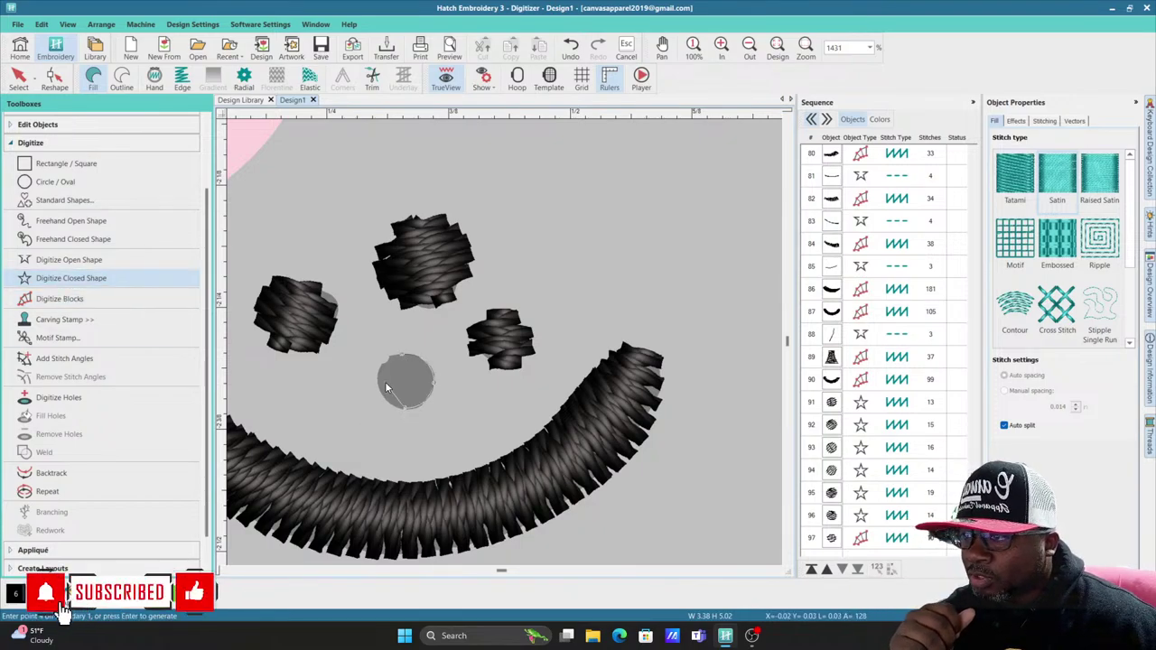
pyautogui.press('Return')
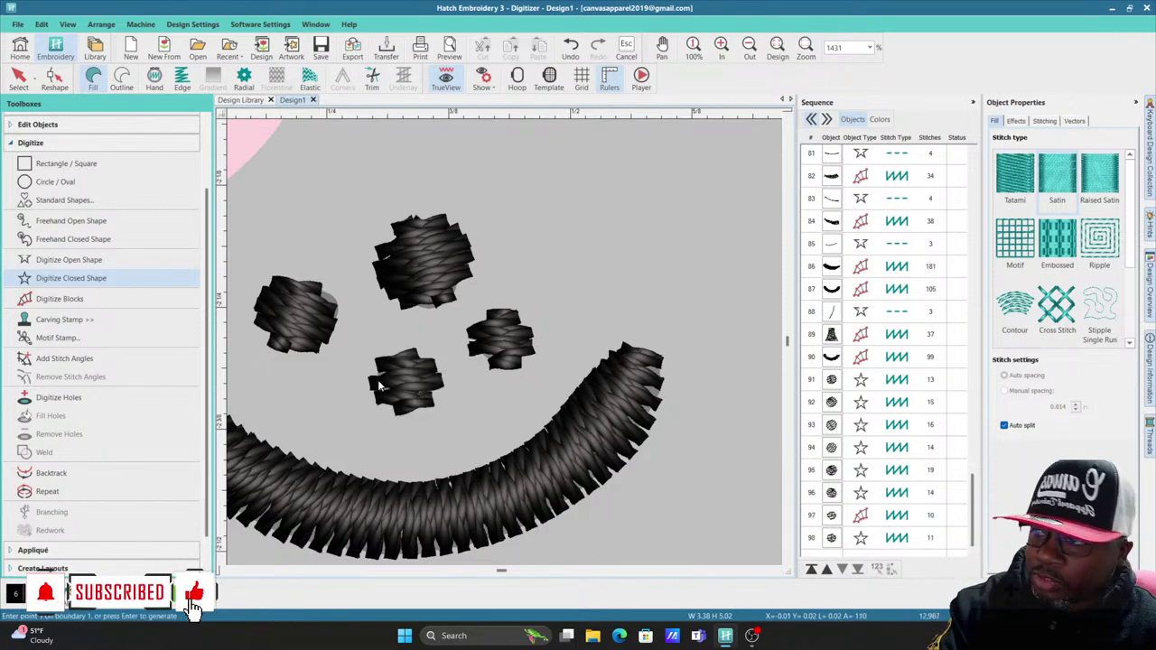
# Step: Digitize the left cheek oval as a satin block in pink thread color 1, with paired upper and lower points from its outer to its inner end
pyautogui.scroll(-10, 443, 353)
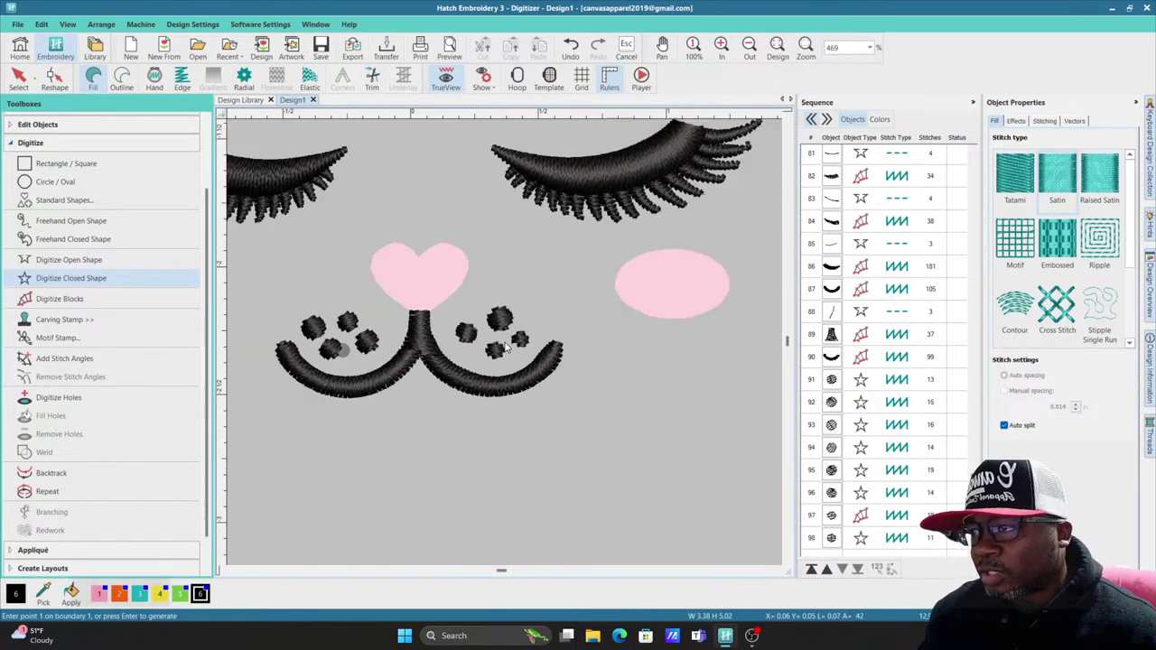
pyautogui.scroll(3, 504, 342)
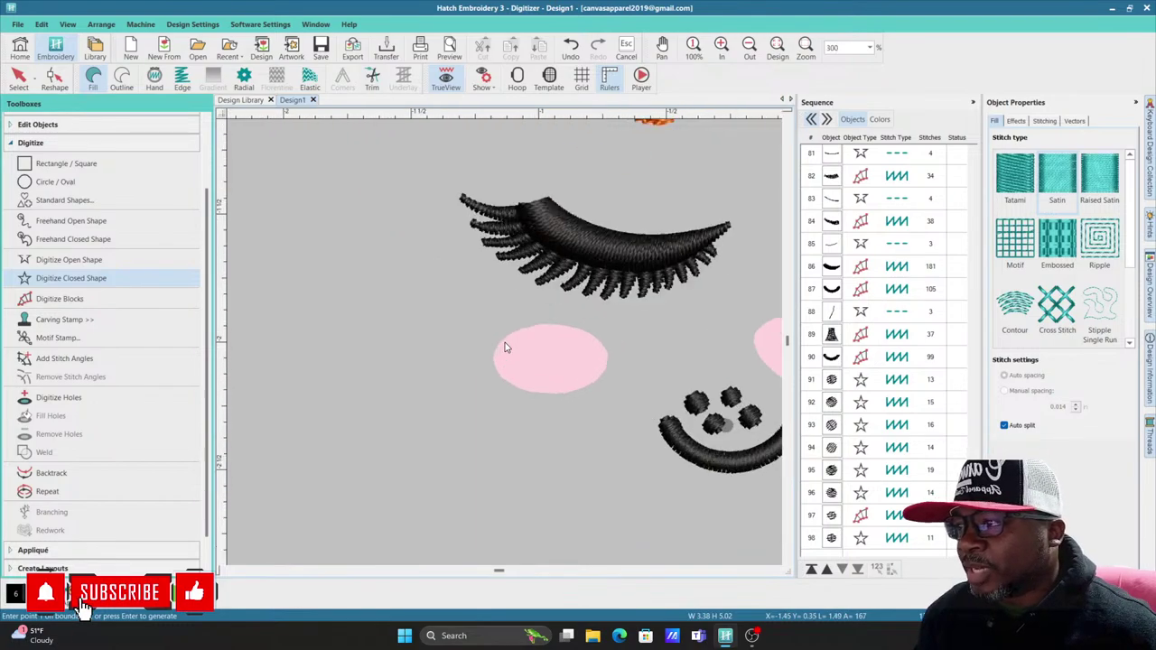
pyautogui.scroll(-2, 506, 347)
pyautogui.scroll(3, 505, 343)
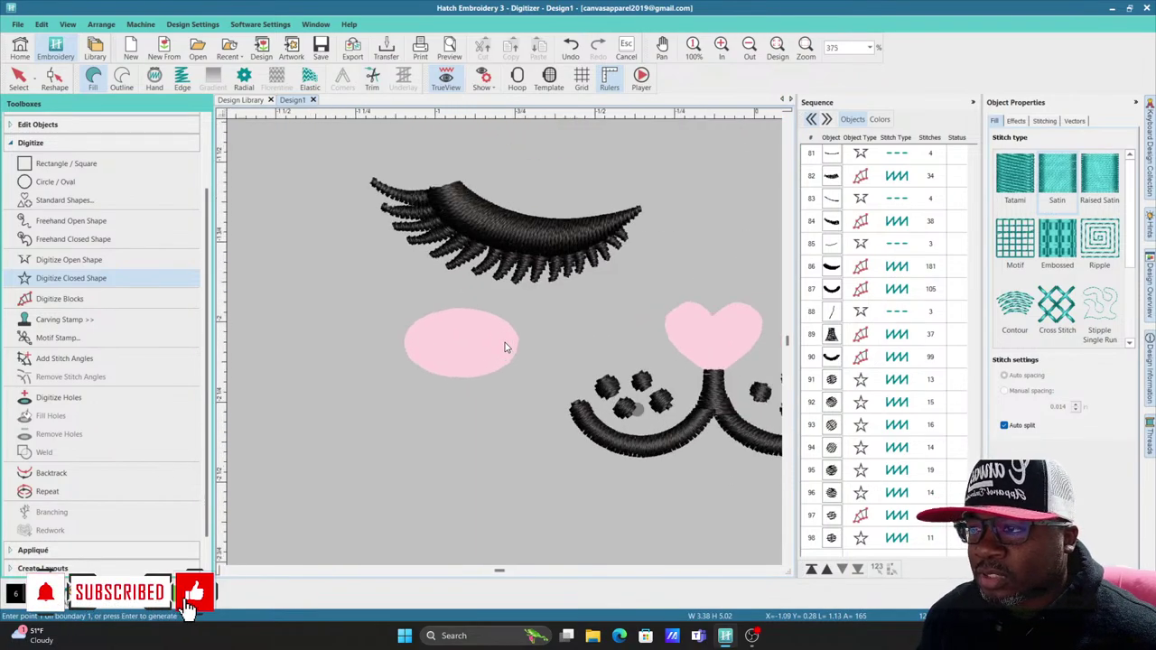
pyautogui.click(46, 299)
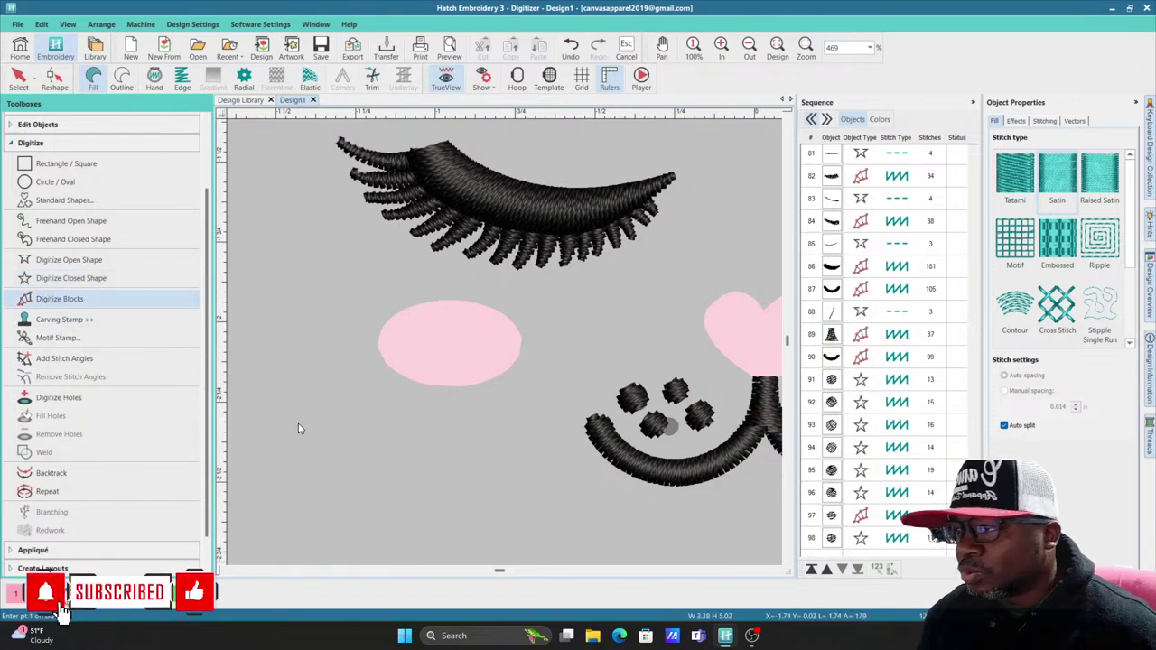
pyautogui.click(378, 339)
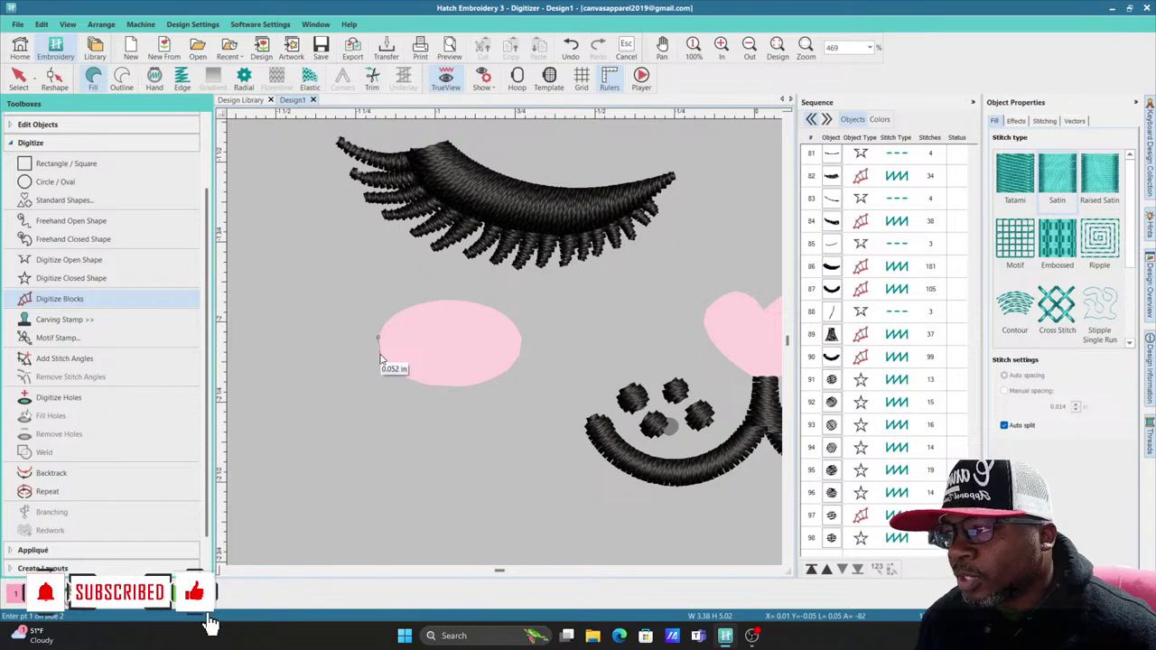
pyautogui.click(379, 353)
pyautogui.click(391, 318)
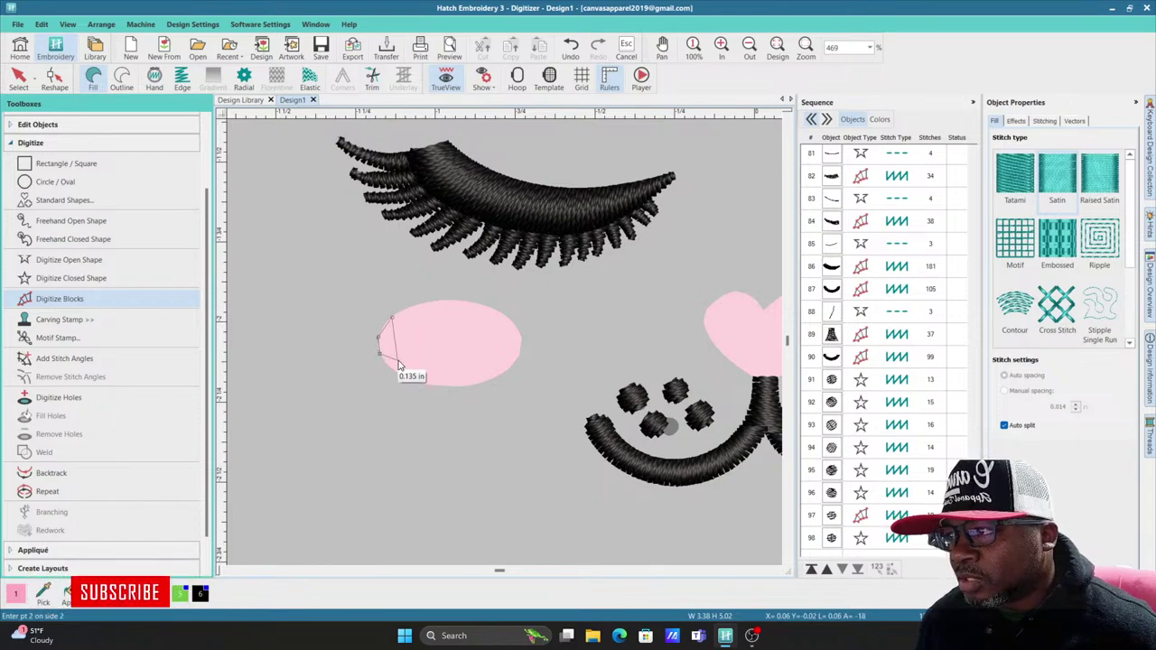
pyautogui.click(395, 372)
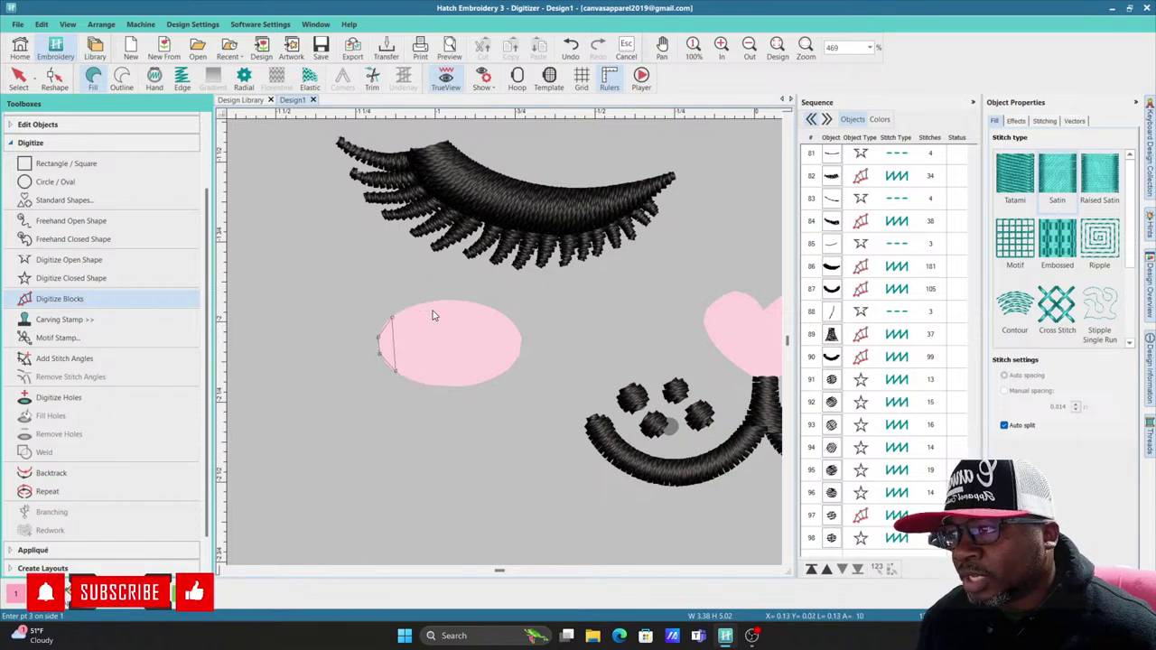
pyautogui.click(438, 387)
pyautogui.click(492, 305)
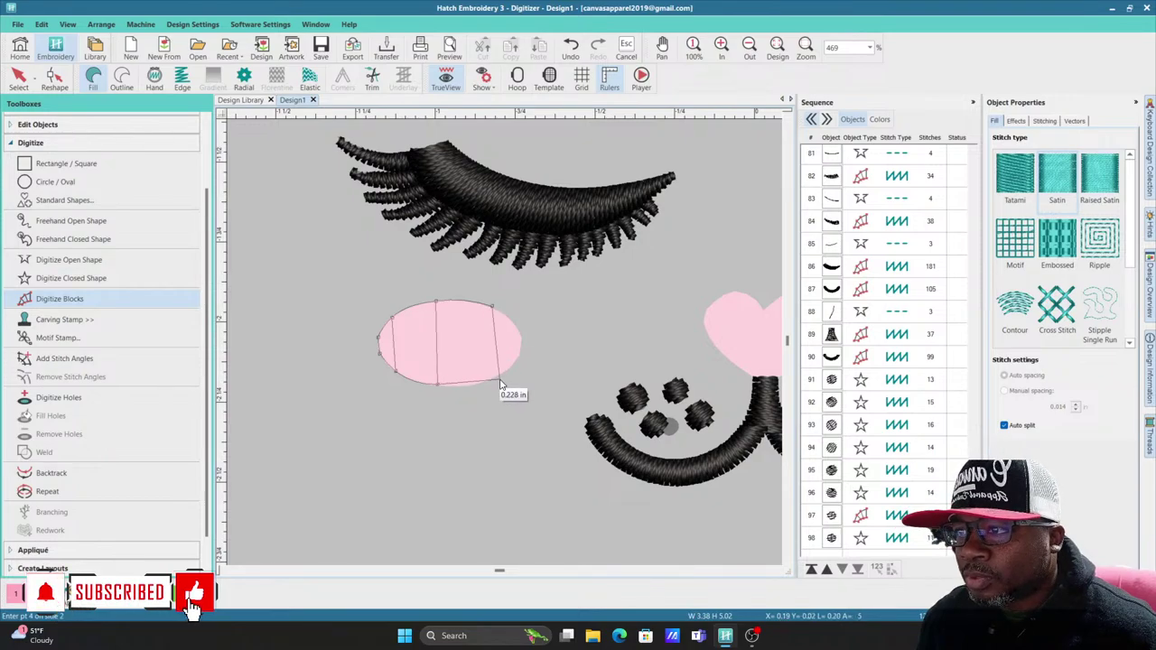
pyautogui.click(522, 339)
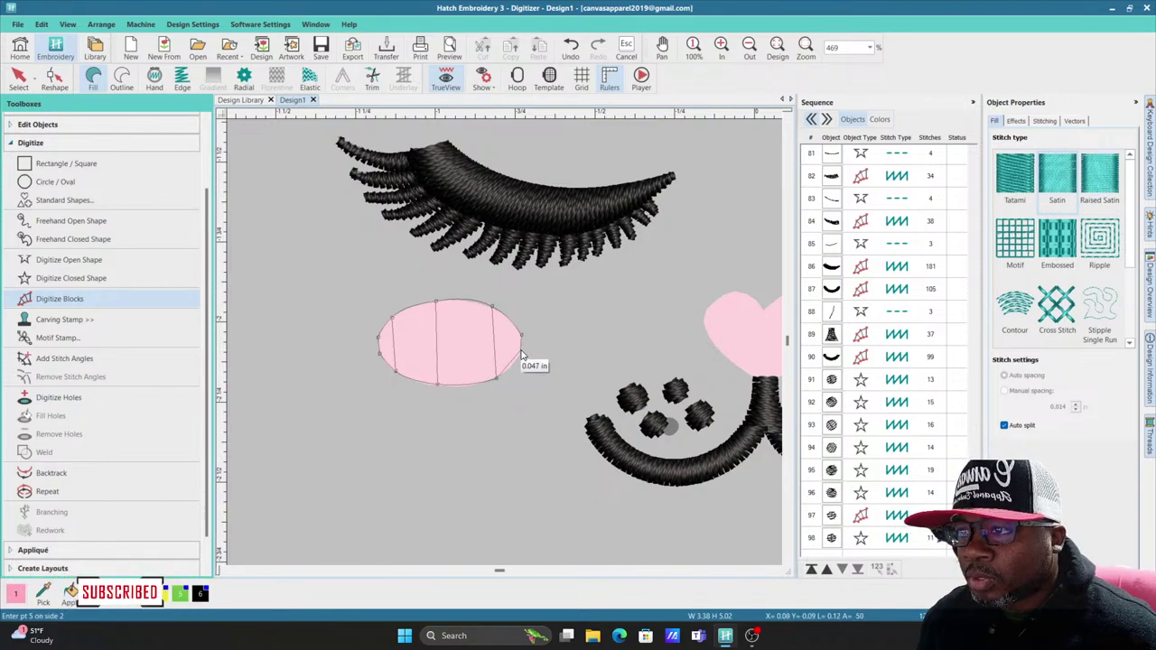
pyautogui.press('Return')
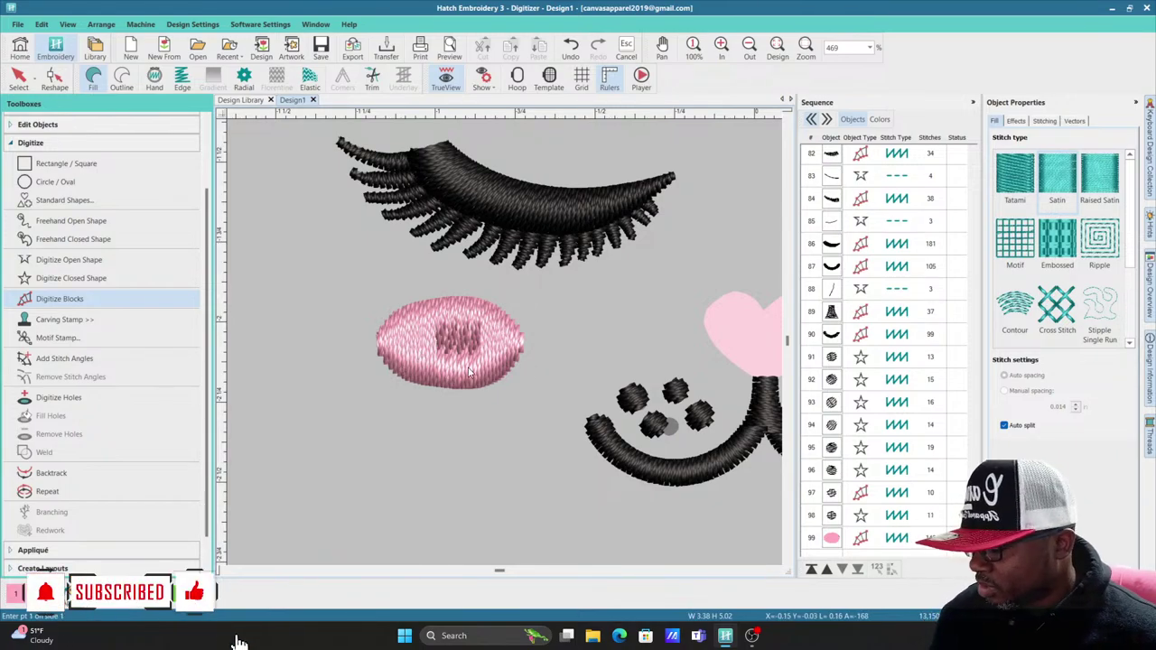
pyautogui.scroll(-3, 483, 352)
pyautogui.scroll(1, 501, 348)
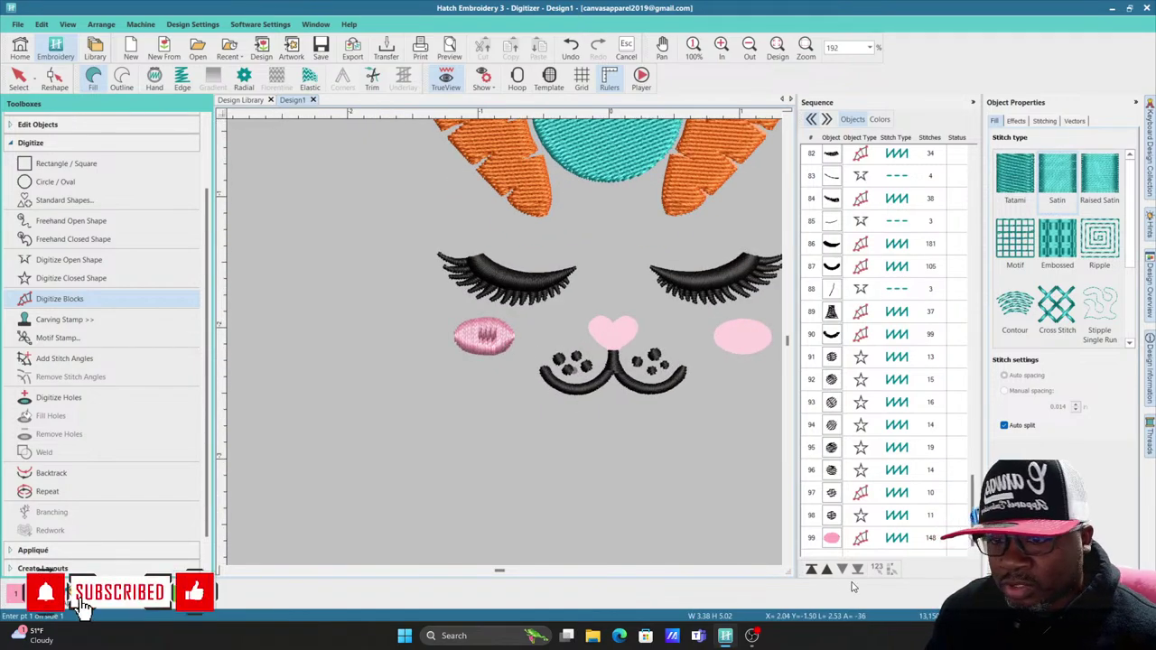
# Step: Duplicate the pink left cheek block and place the copy over the right cheek oval
pyautogui.press('Escape')
pyautogui.hotkey('ctrl', 'd')
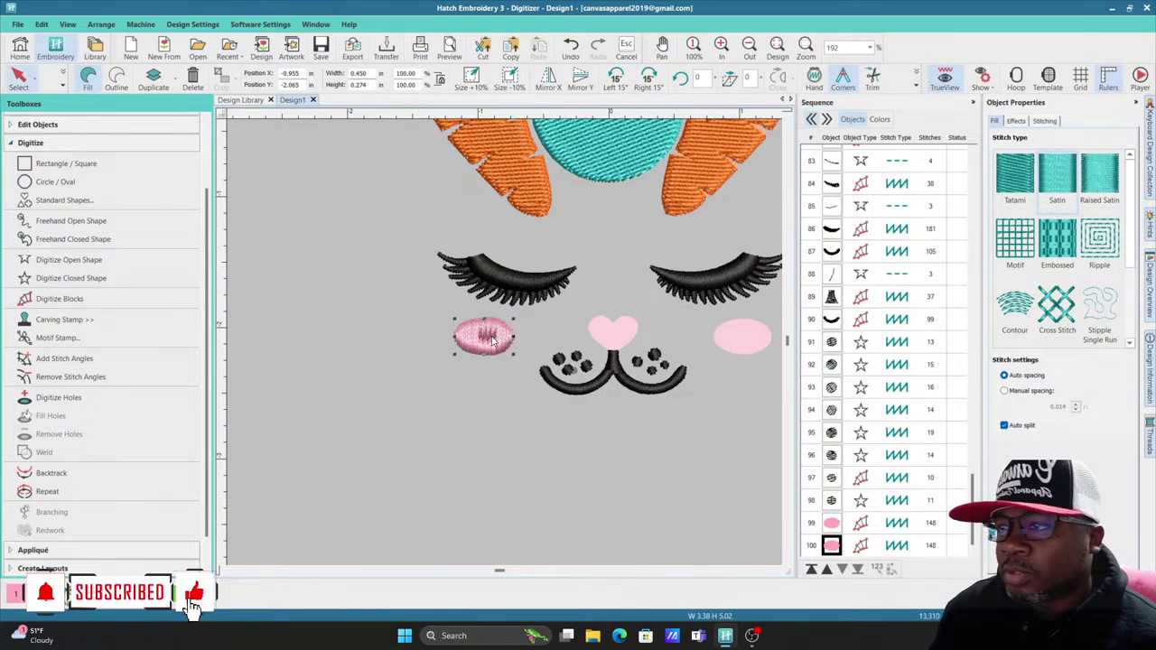
pyautogui.click(748, 351)
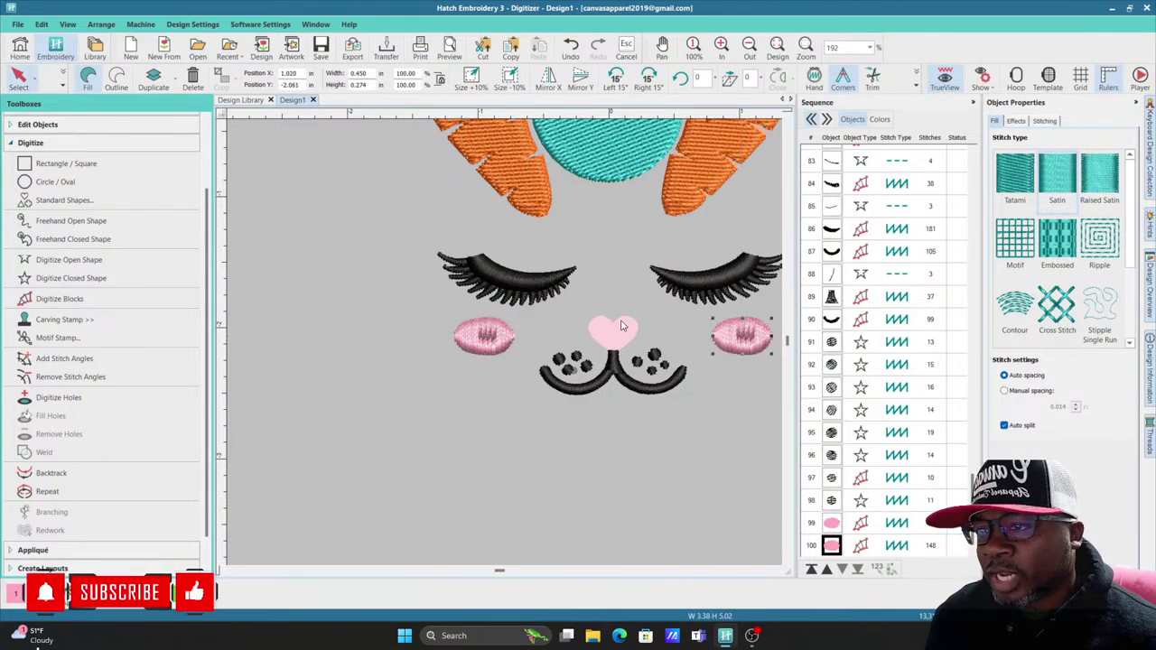
# Step: Digitize the nose with standard heart shape HV213 from Urban Borders, about 0.36 in wide and 0.33 in high, over the pink heart artwork
pyautogui.scroll(3, 620, 325)
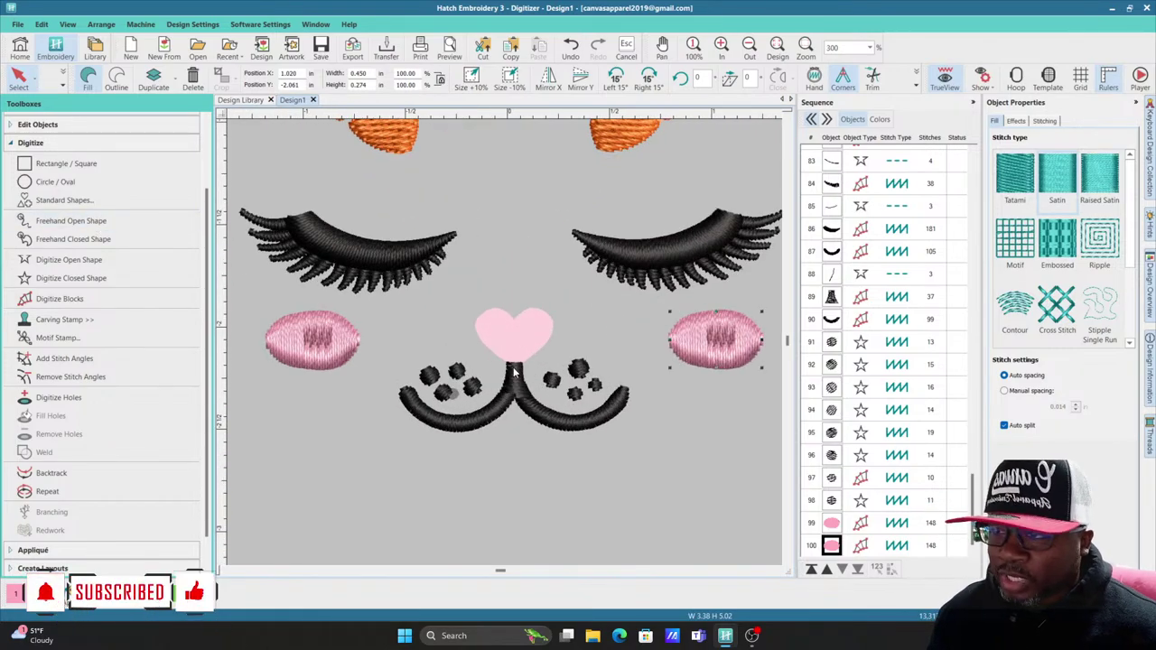
pyautogui.click(43, 206)
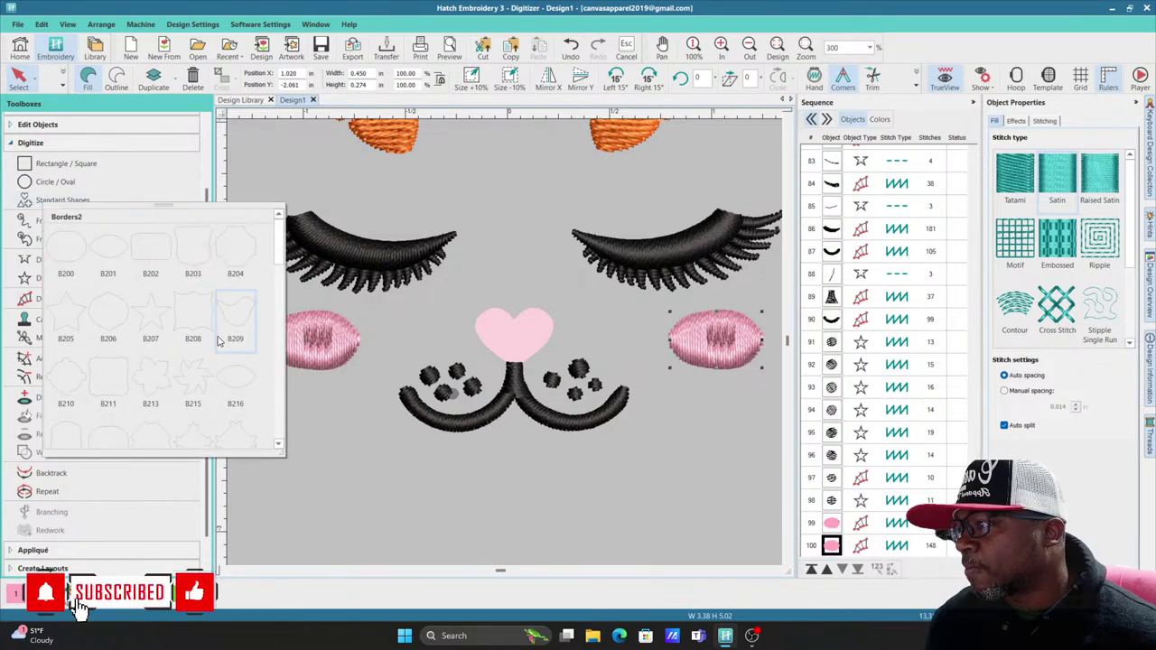
pyautogui.moveTo(277, 262); pyautogui.dragTo(267, 443)
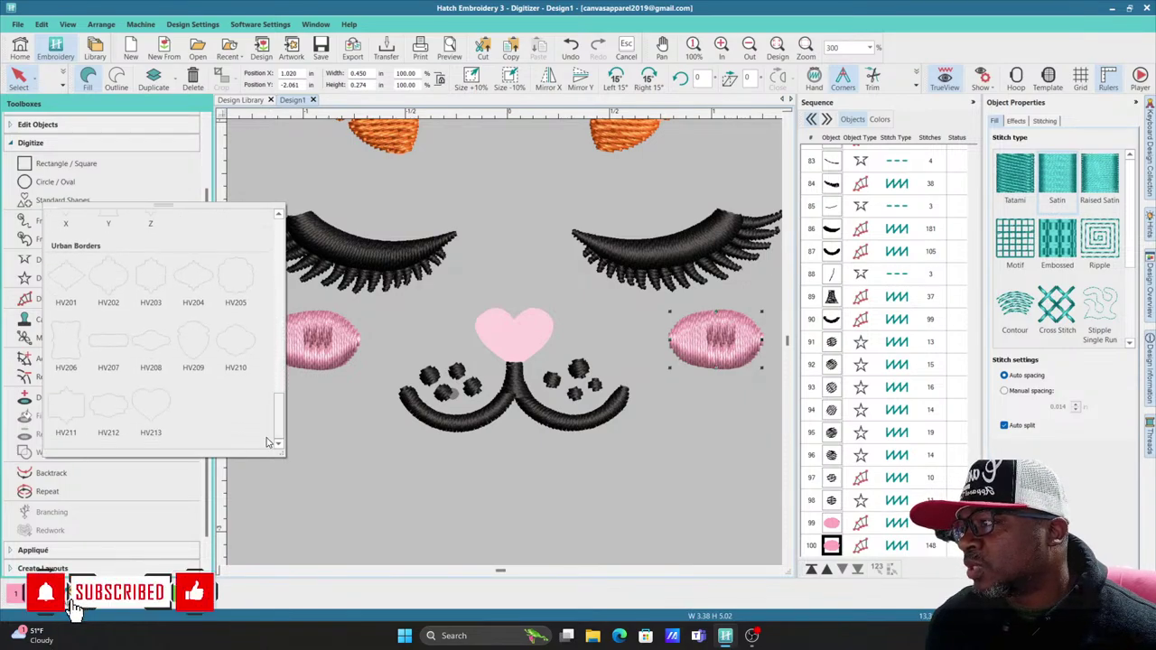
pyautogui.click(152, 414)
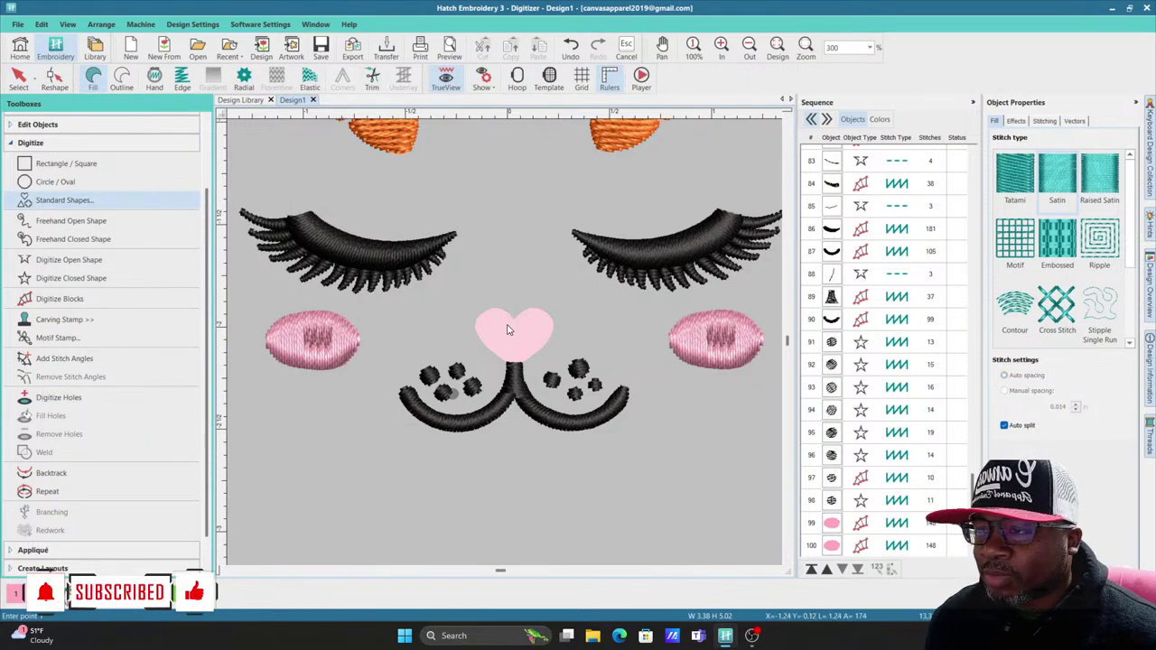
pyautogui.click(481, 313)
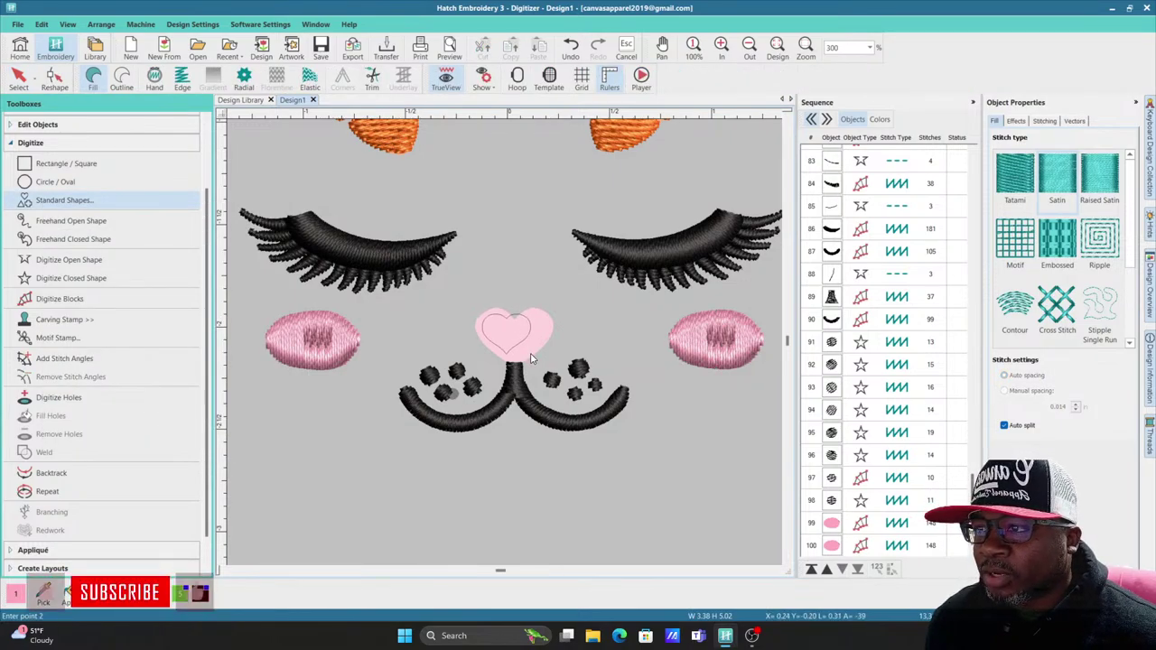
pyautogui.click(531, 359)
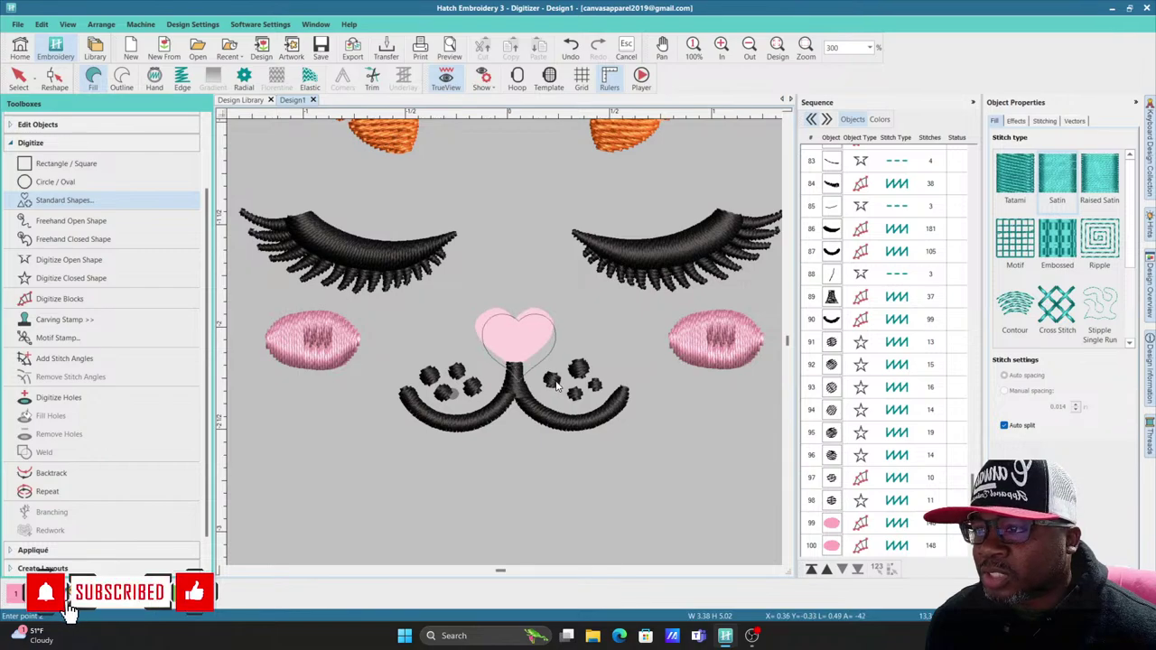
pyautogui.press('Return')
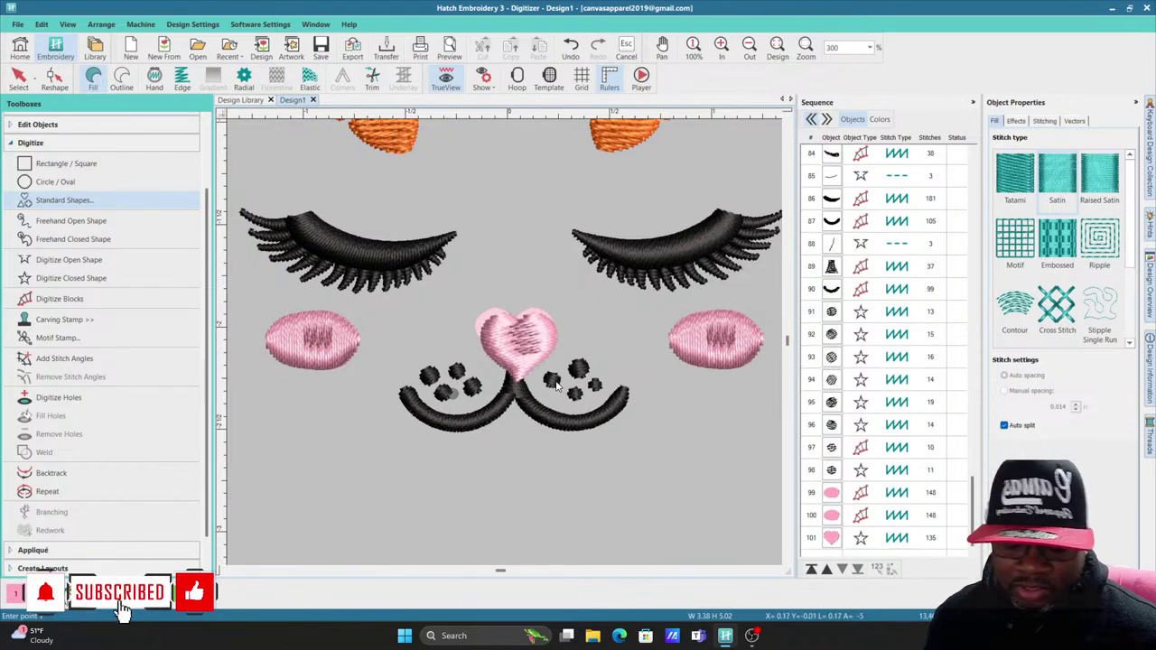
# Step: Align the stitched heart with the nose artwork above the mouth and change its stitch type to Tatami
pyautogui.click(519, 352)
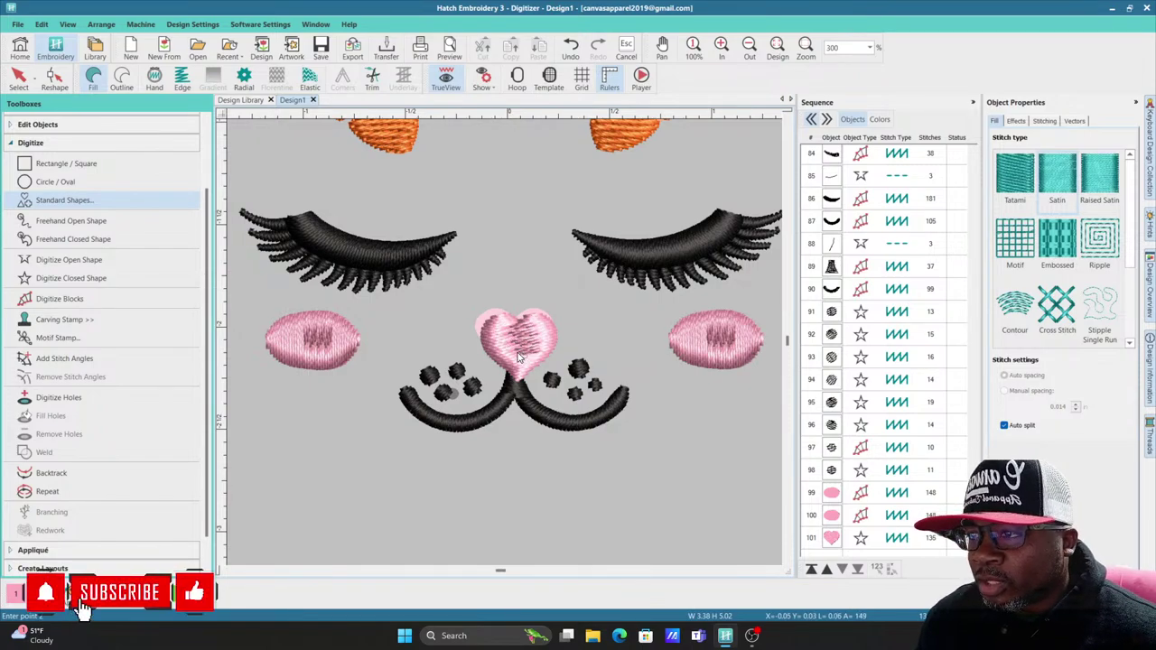
pyautogui.press('Return')
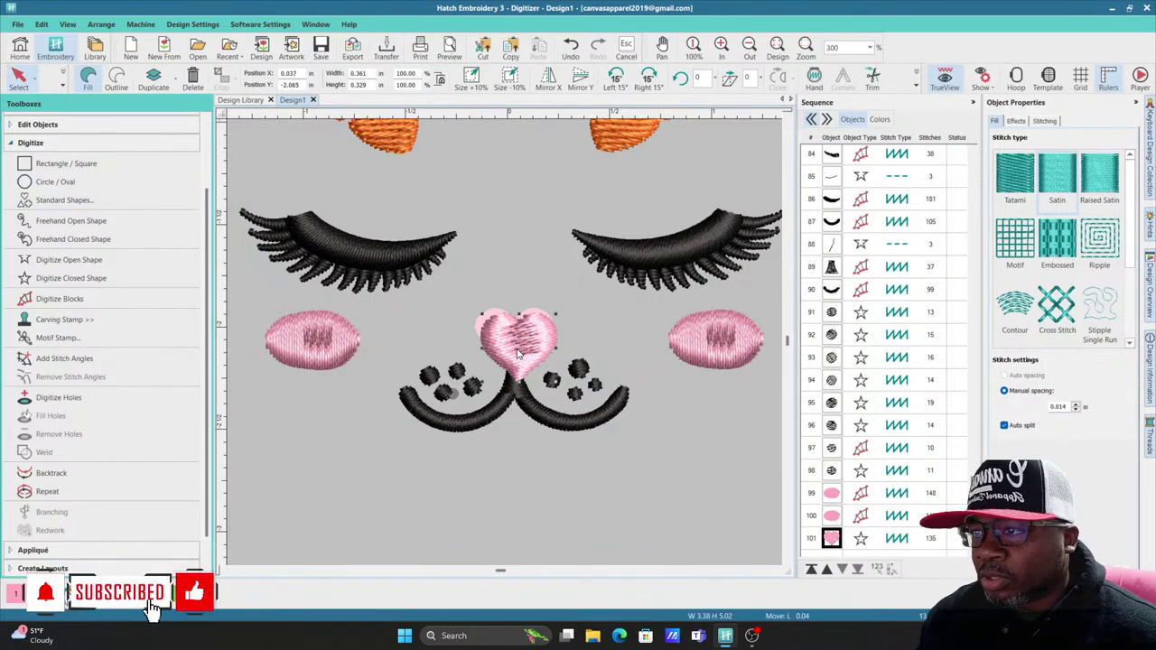
pyautogui.moveTo(517, 353); pyautogui.dragTo(512, 348)
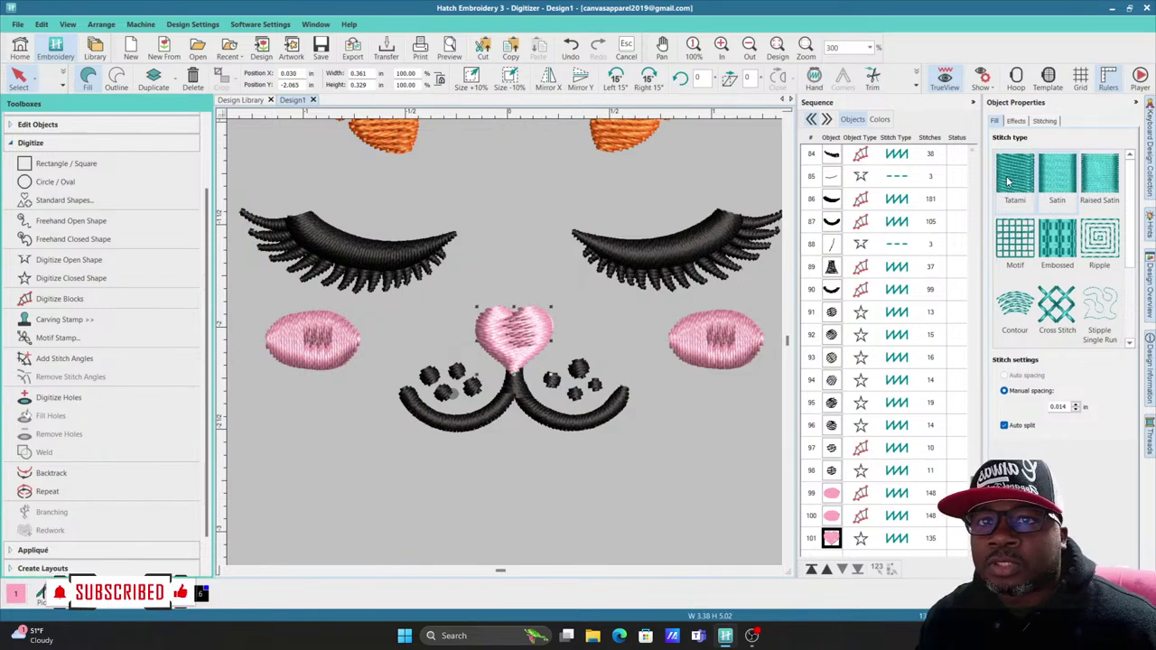
pyautogui.click(1015, 239)
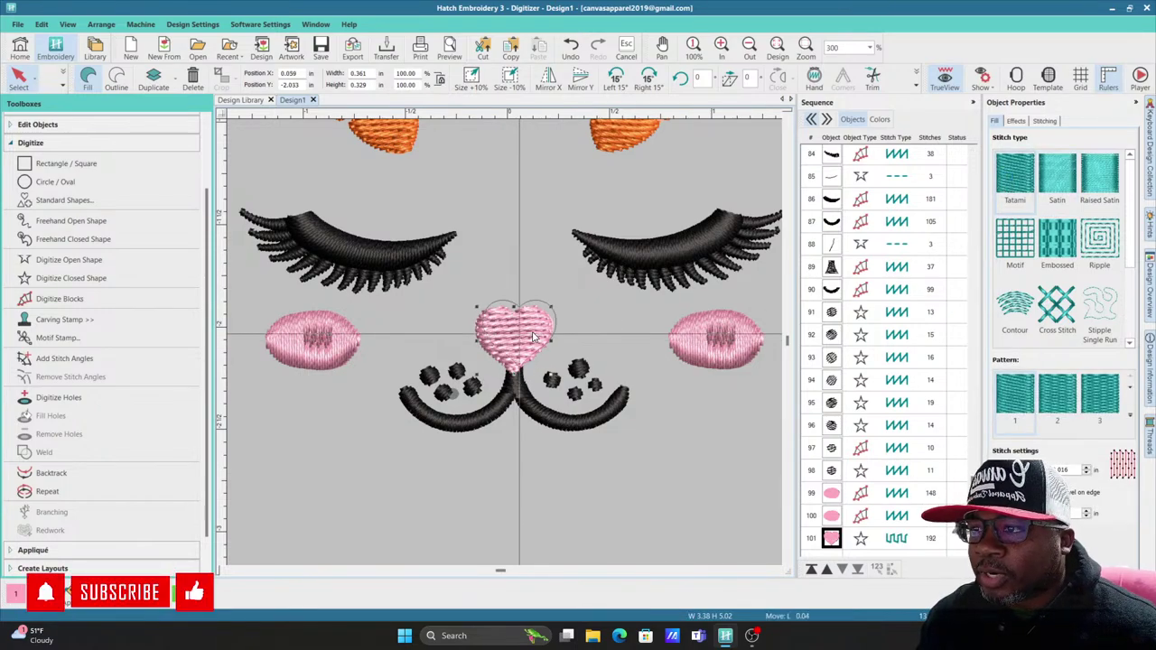
# Step: Play the stitch-out simulation of the whole design from the start, raising the playback speed and leaving it at 47940 s/m
pyautogui.scroll(-4, 533, 338)
pyautogui.scroll(2, 504, 347)
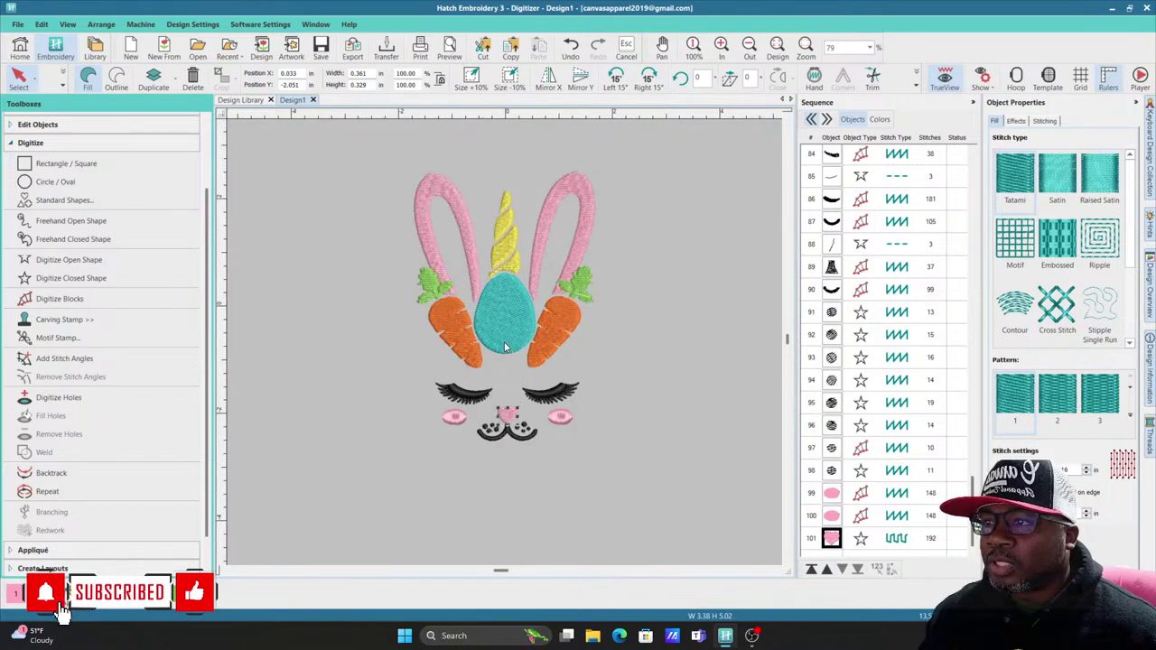
pyautogui.click(1143, 78)
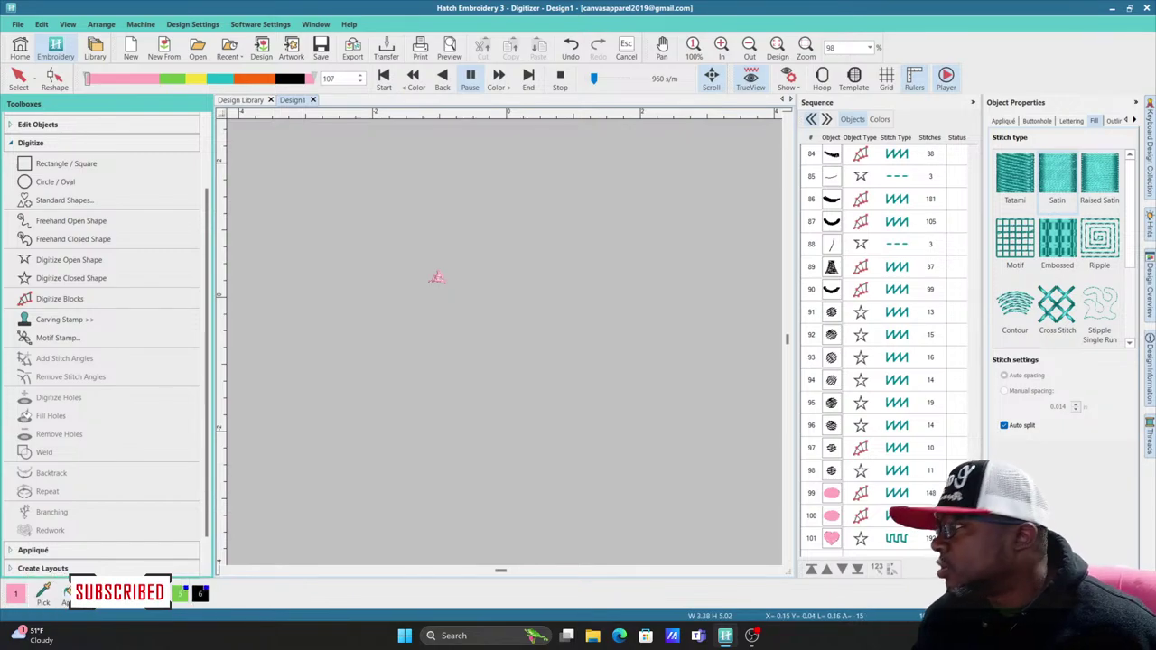
pyautogui.moveTo(604, 79); pyautogui.dragTo(626, 81)
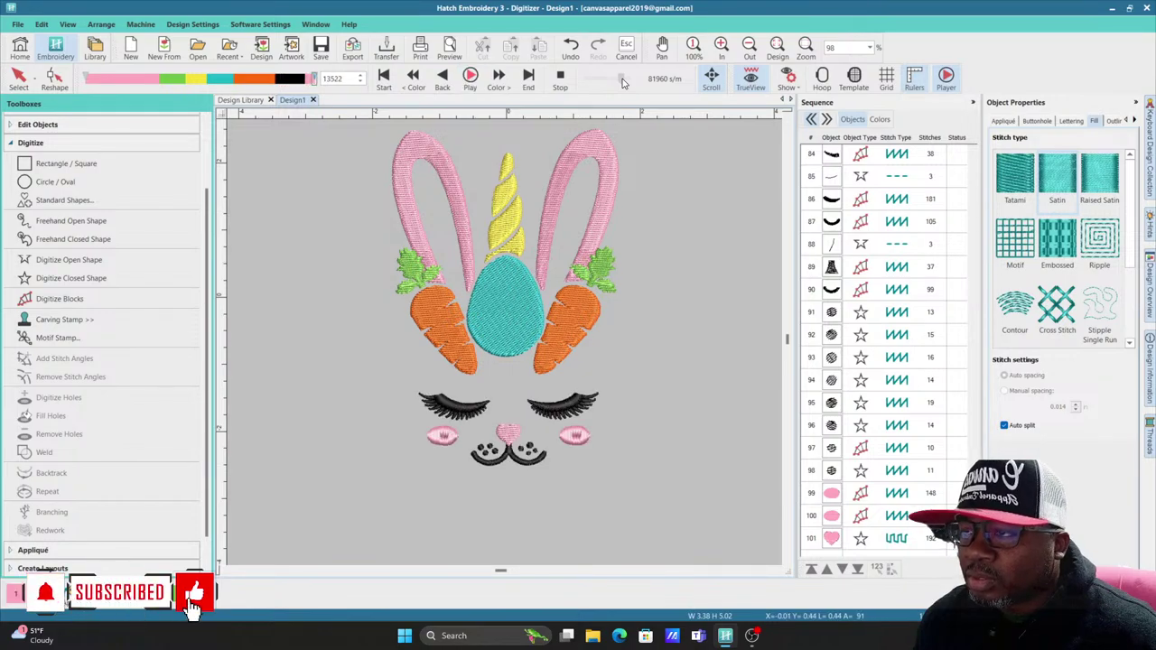
pyautogui.moveTo(623, 82); pyautogui.dragTo(619, 83)
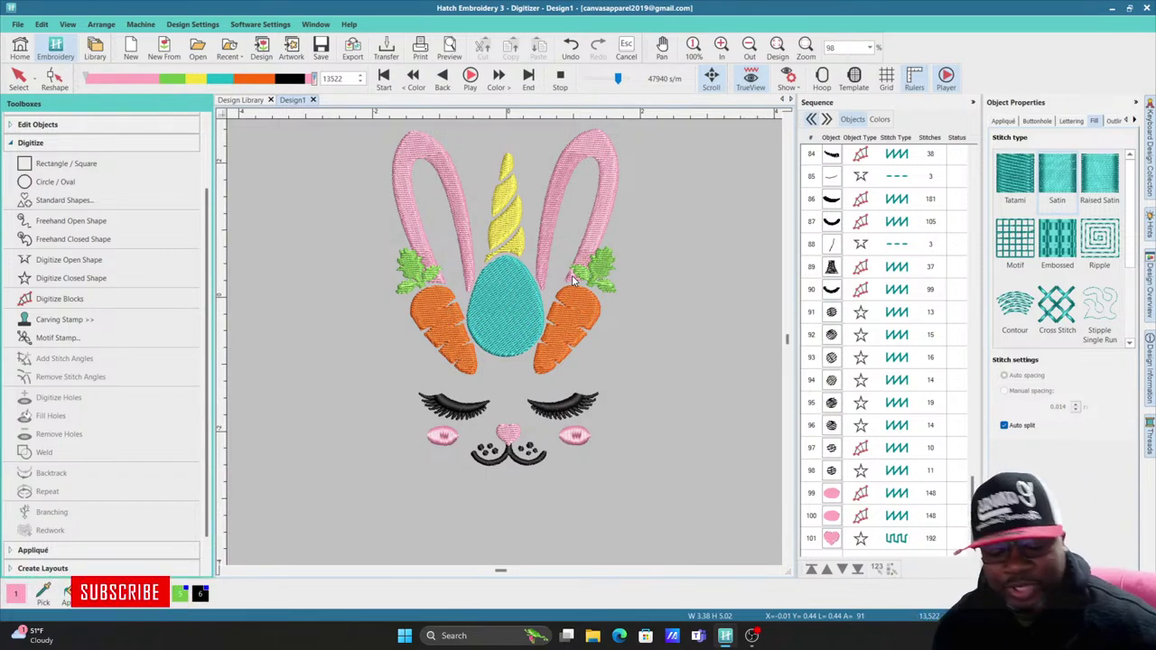
# Step: Examine the face details up close and the complete bunny design as a whole
pyautogui.scroll(2, 627, 305)
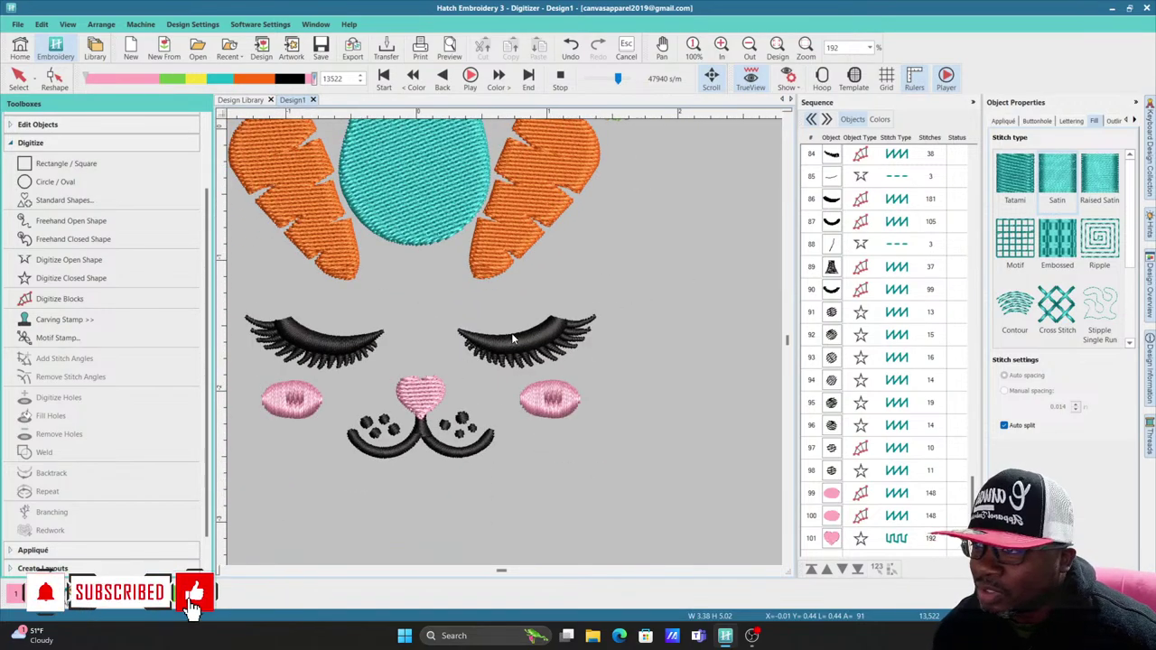
pyautogui.scroll(-2, 452, 321)
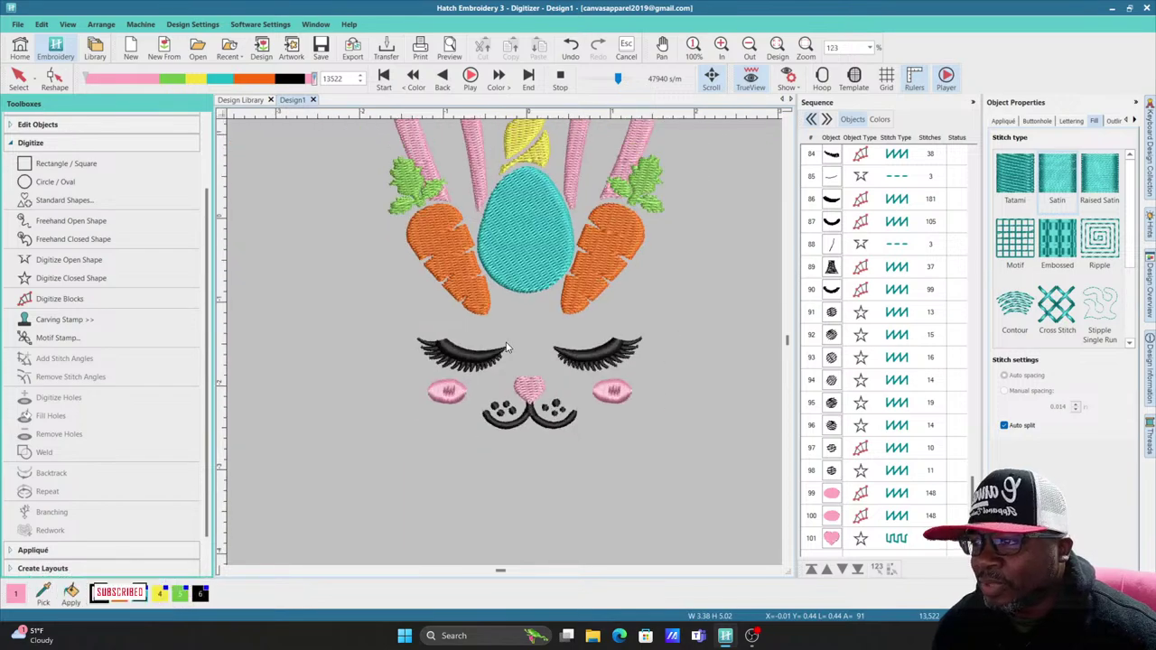
pyautogui.scroll(1, 527, 300)
pyautogui.scroll(-2, 506, 312)
pyautogui.scroll(-1, 504, 321)
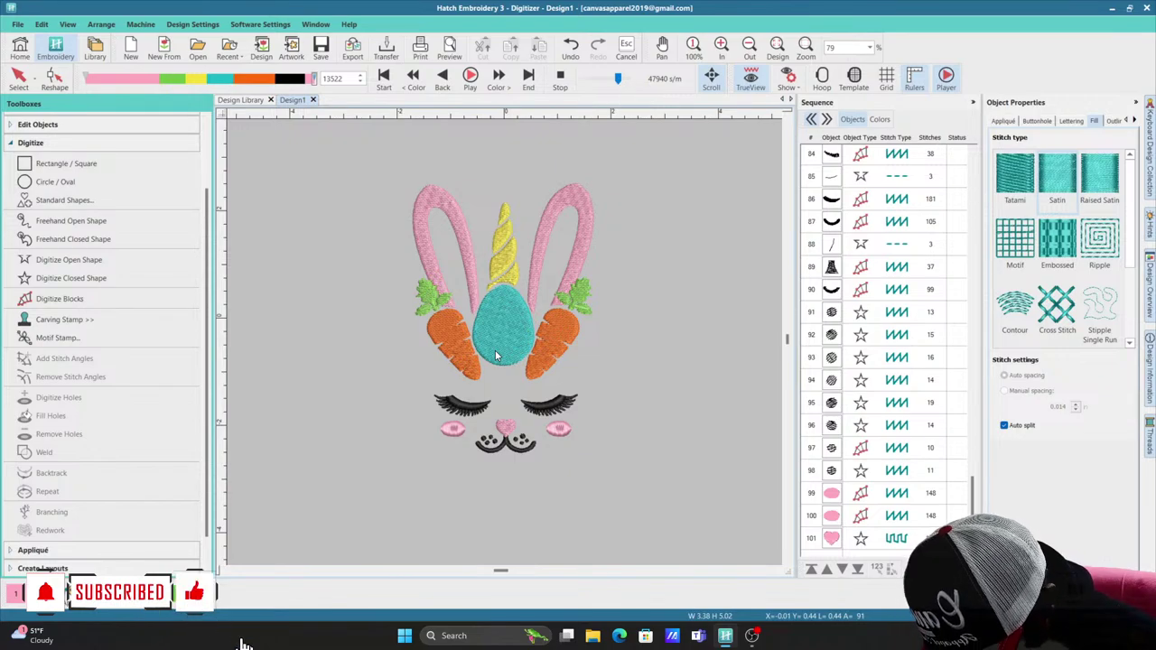
pyautogui.scroll(3, 495, 350)
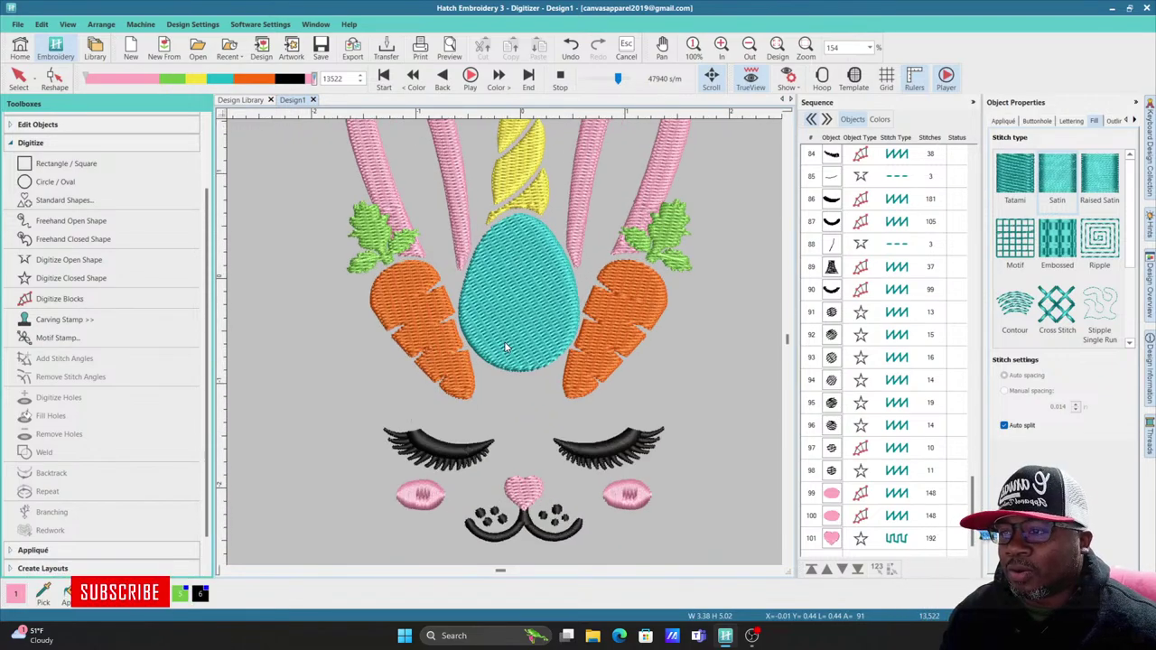
pyautogui.scroll(-1, 506, 348)
pyautogui.scroll(-1, 503, 353)
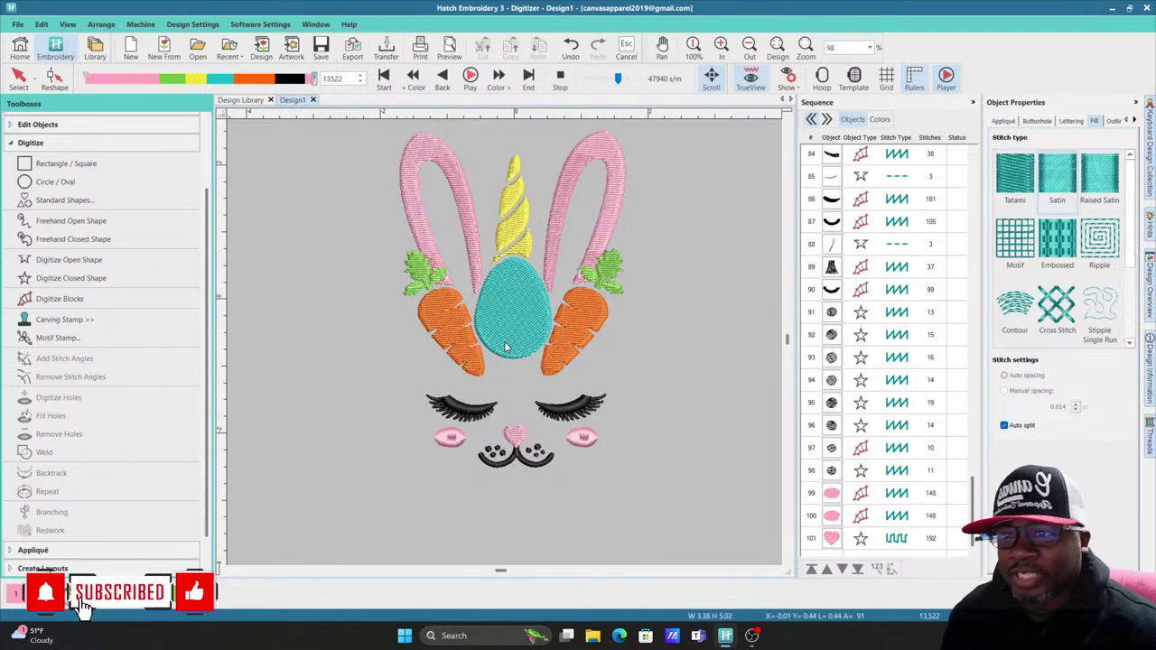
pyautogui.scroll(1, 505, 350)
pyautogui.scroll(-1, 506, 347)
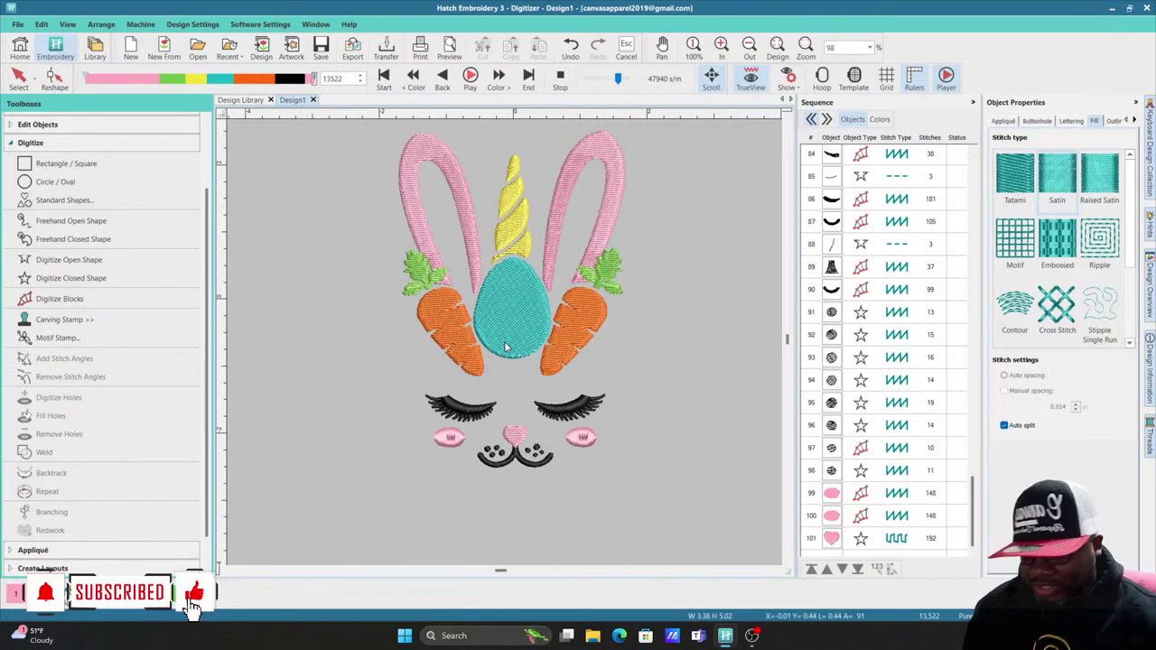